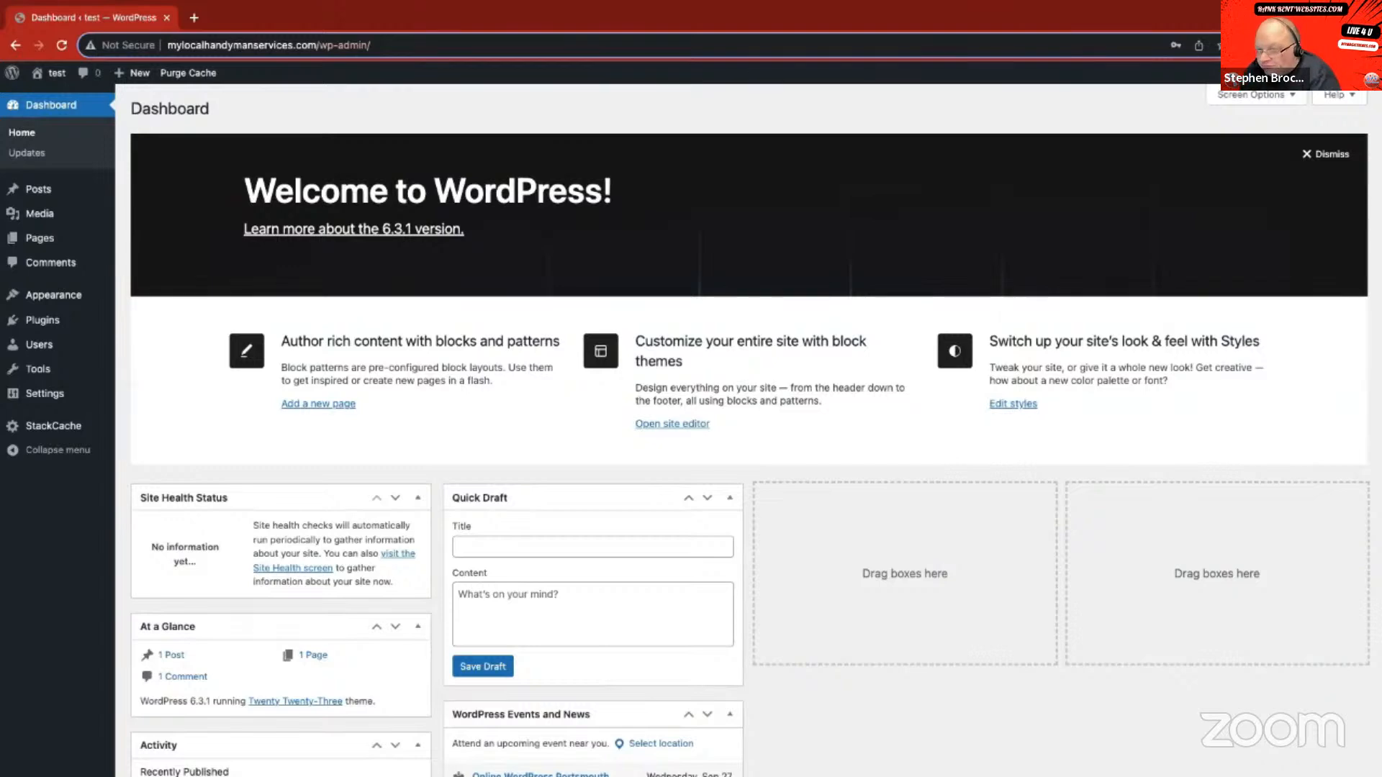
Step: Search the plugin directory for wpvivid, and install and activate the Migration, Backup, Staging – WPvivid plugin
{"action": "mouse_move", "coordinate": [103, 351]}
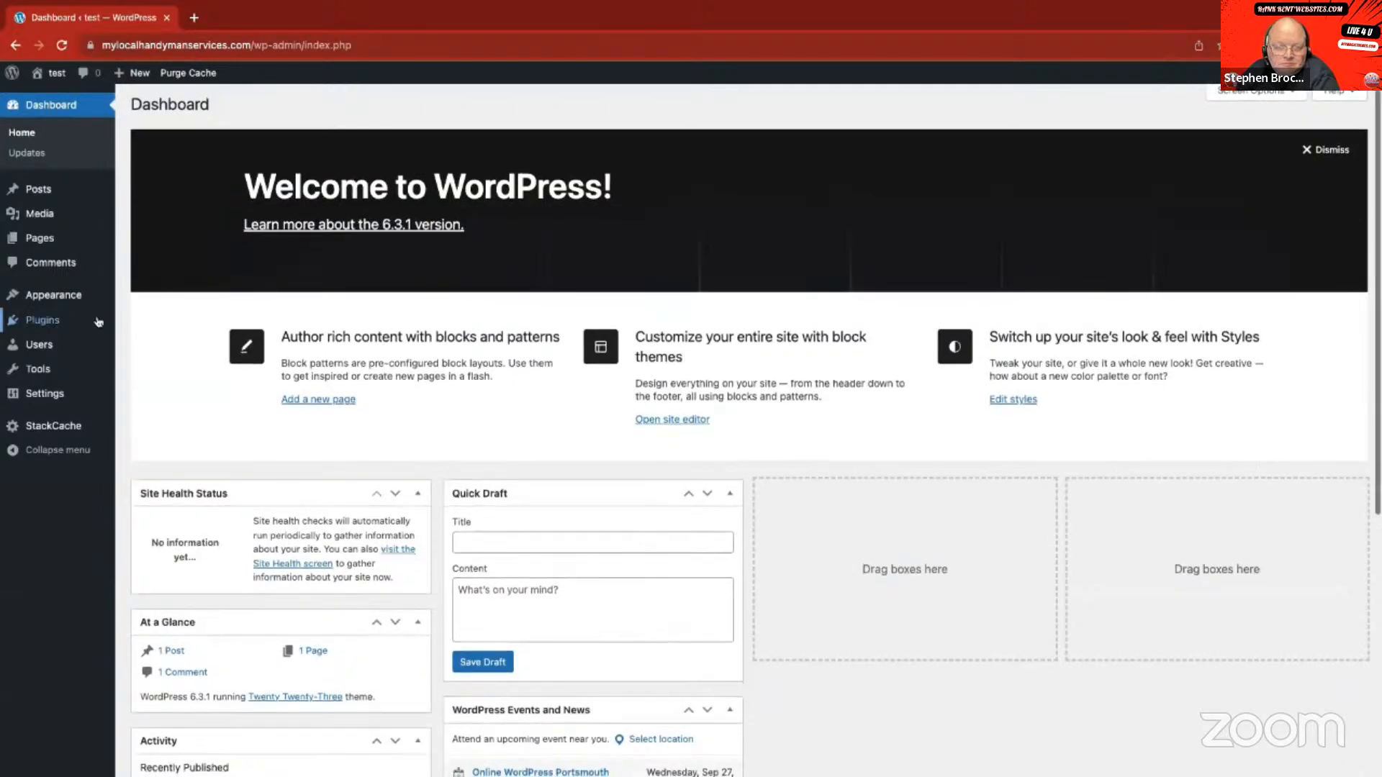
{"action": "mouse_move", "coordinate": [51, 320]}
{"action": "left_click", "coordinate": [154, 345]}
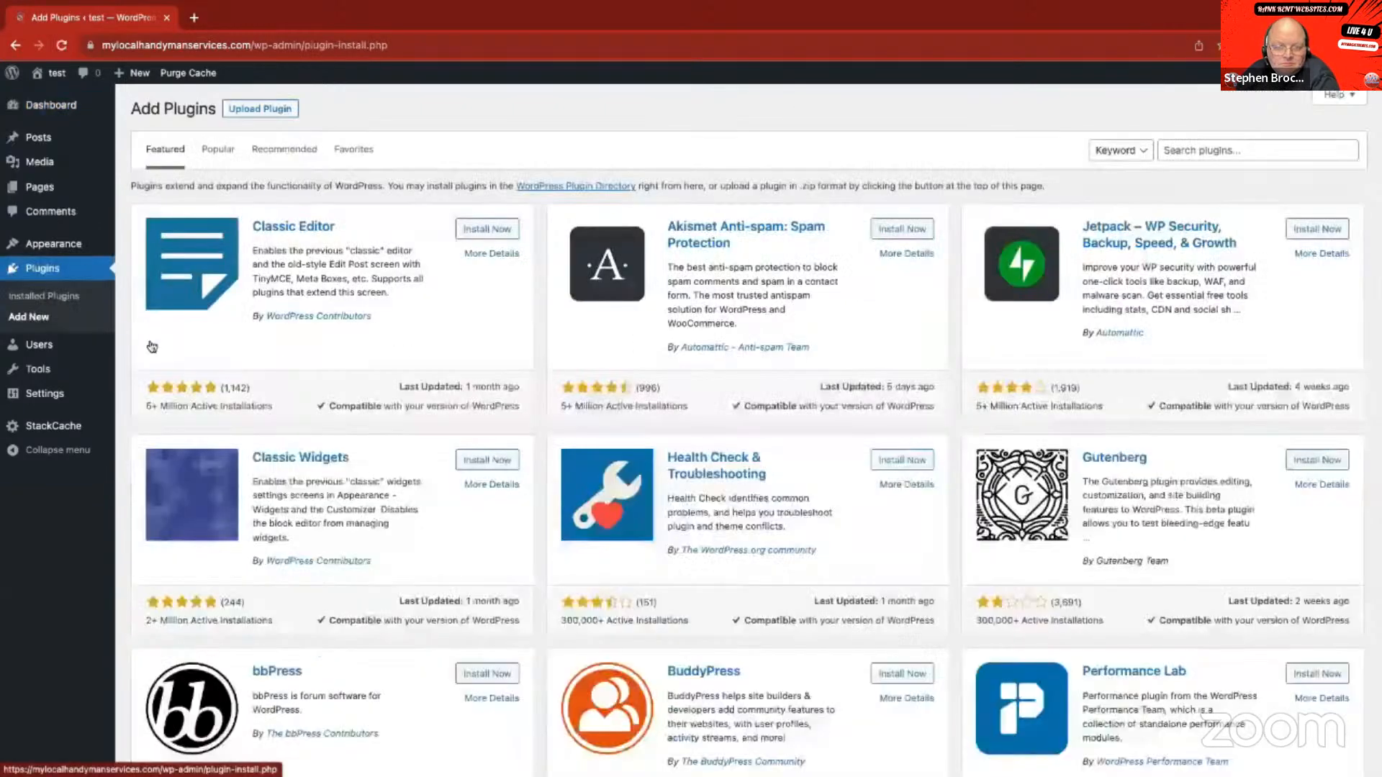
{"action": "left_click", "coordinate": [1189, 149]}
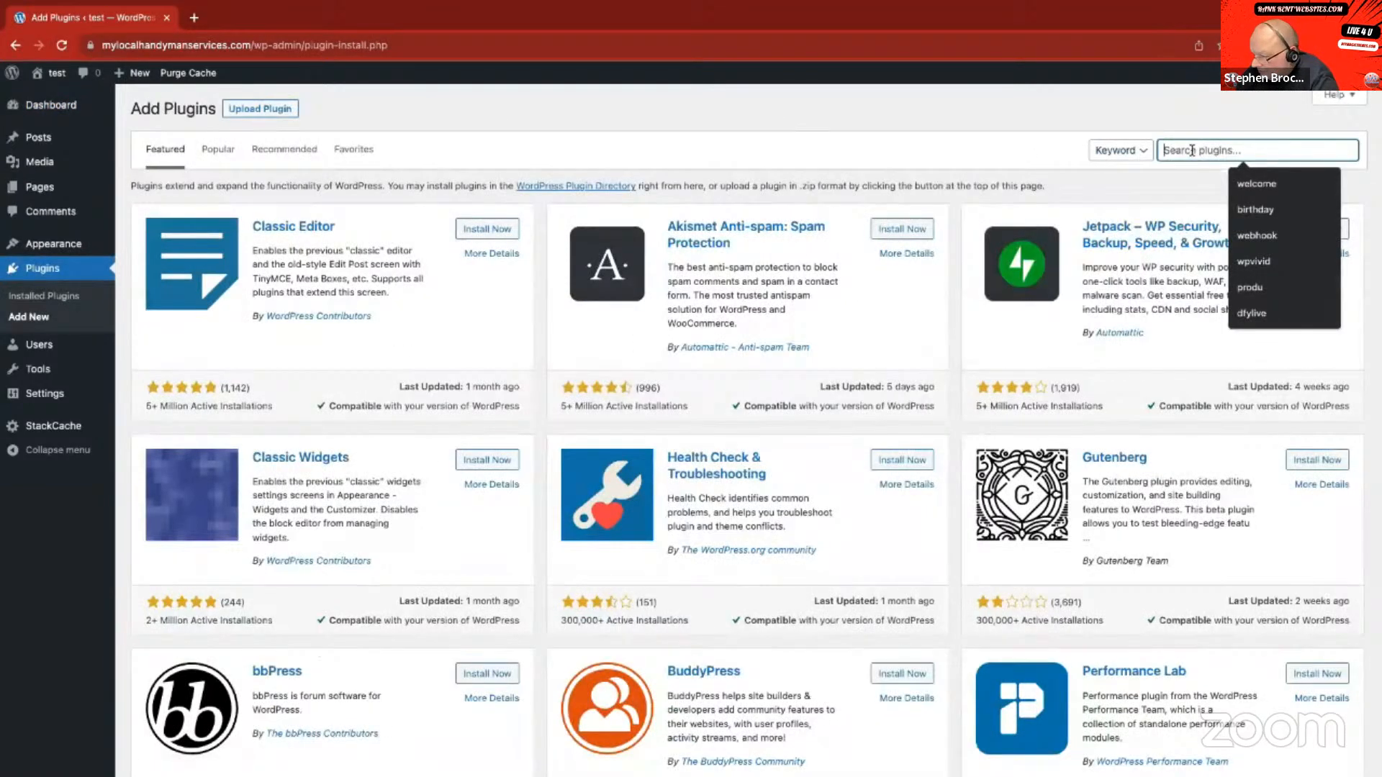
{"action": "left_click", "coordinate": [1253, 261]}
{"action": "left_click", "coordinate": [469, 234]}
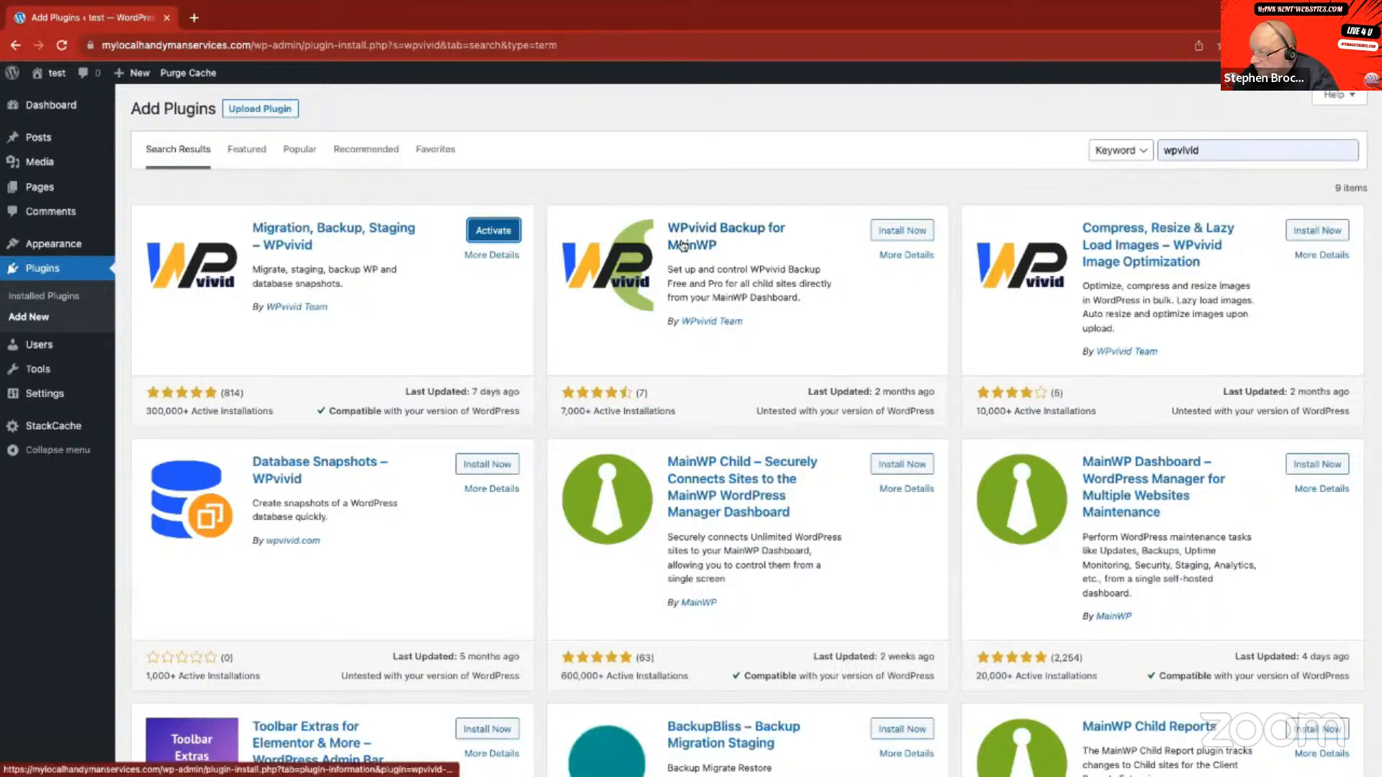
{"action": "left_click", "coordinate": [483, 236]}
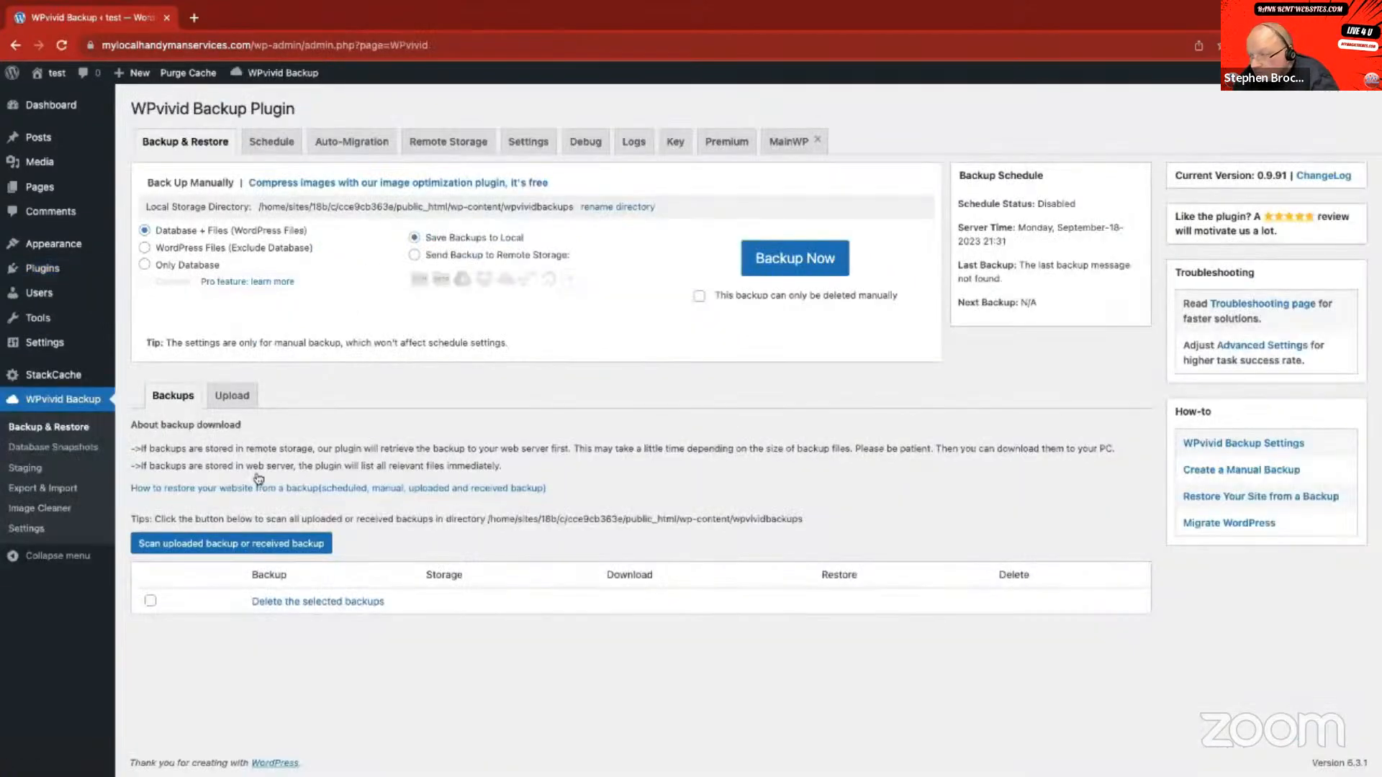
{"action": "left_click", "coordinate": [231, 396]}
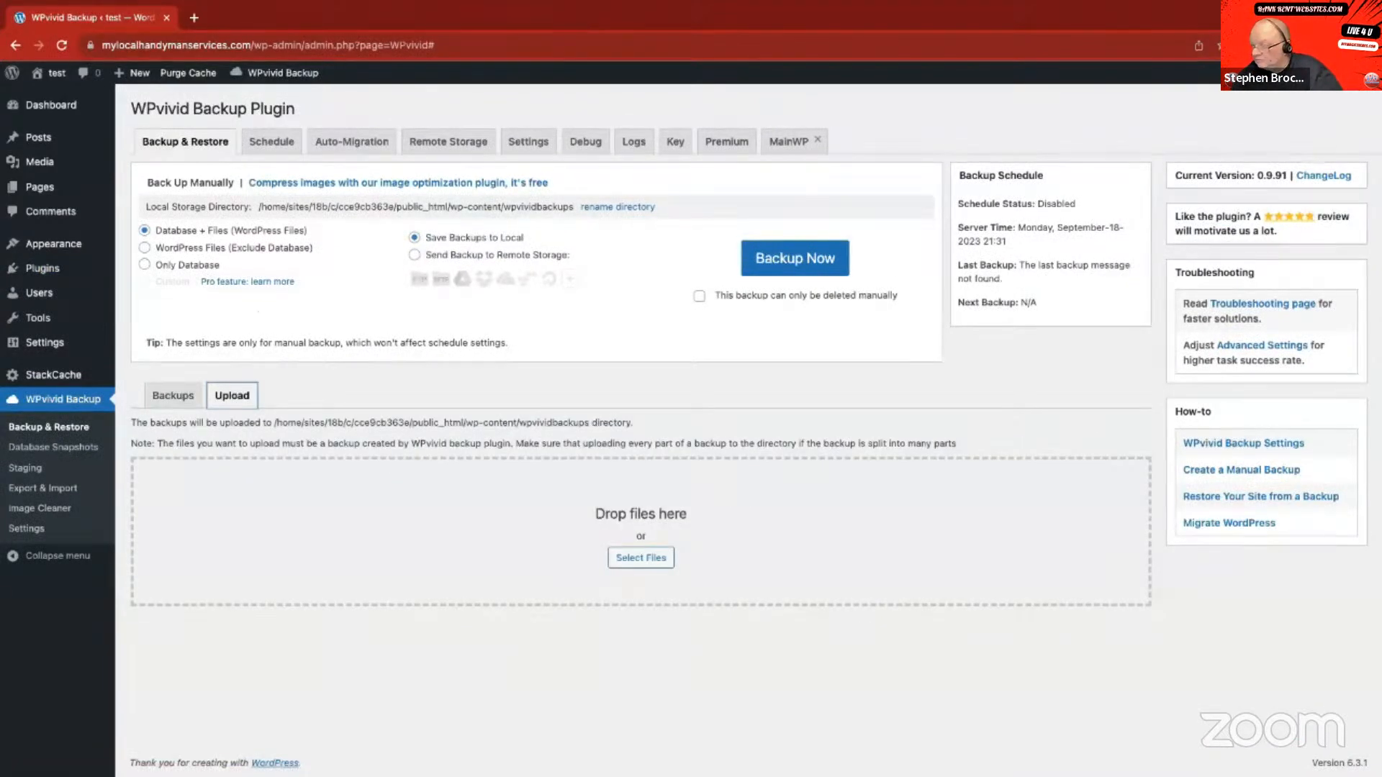
{"action": "left_click_drag", "start_coordinate": [287, 569], "coordinate": [645, 559]}
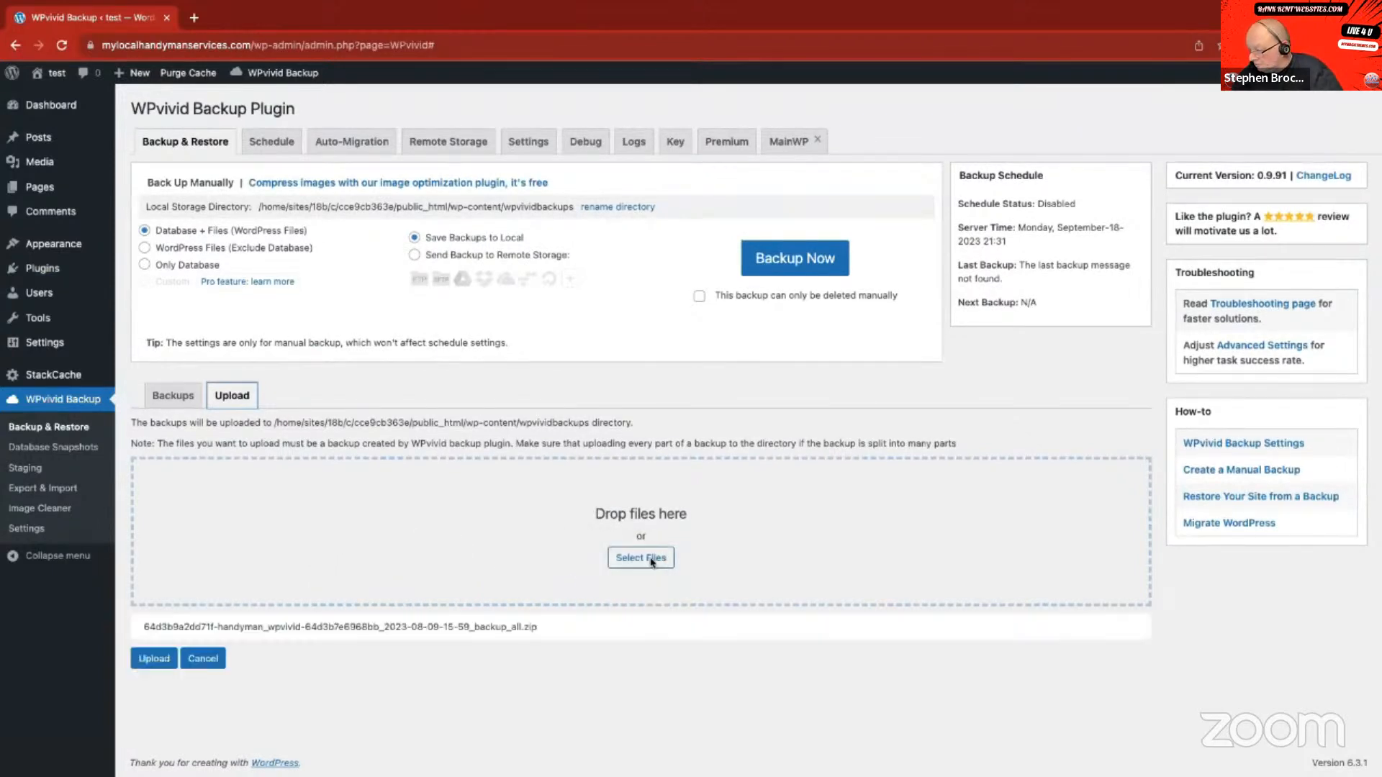
{"action": "left_click", "coordinate": [154, 658]}
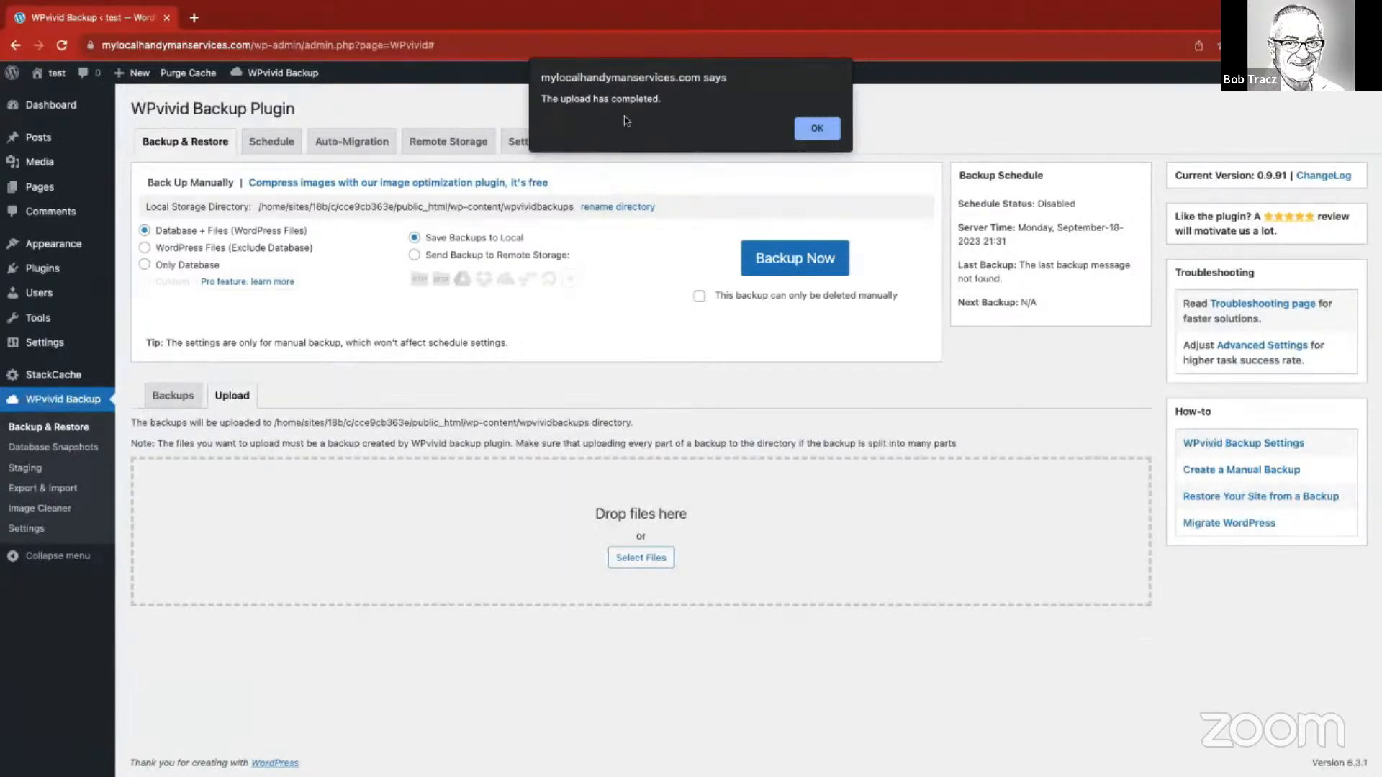
{"action": "left_click", "coordinate": [816, 129]}
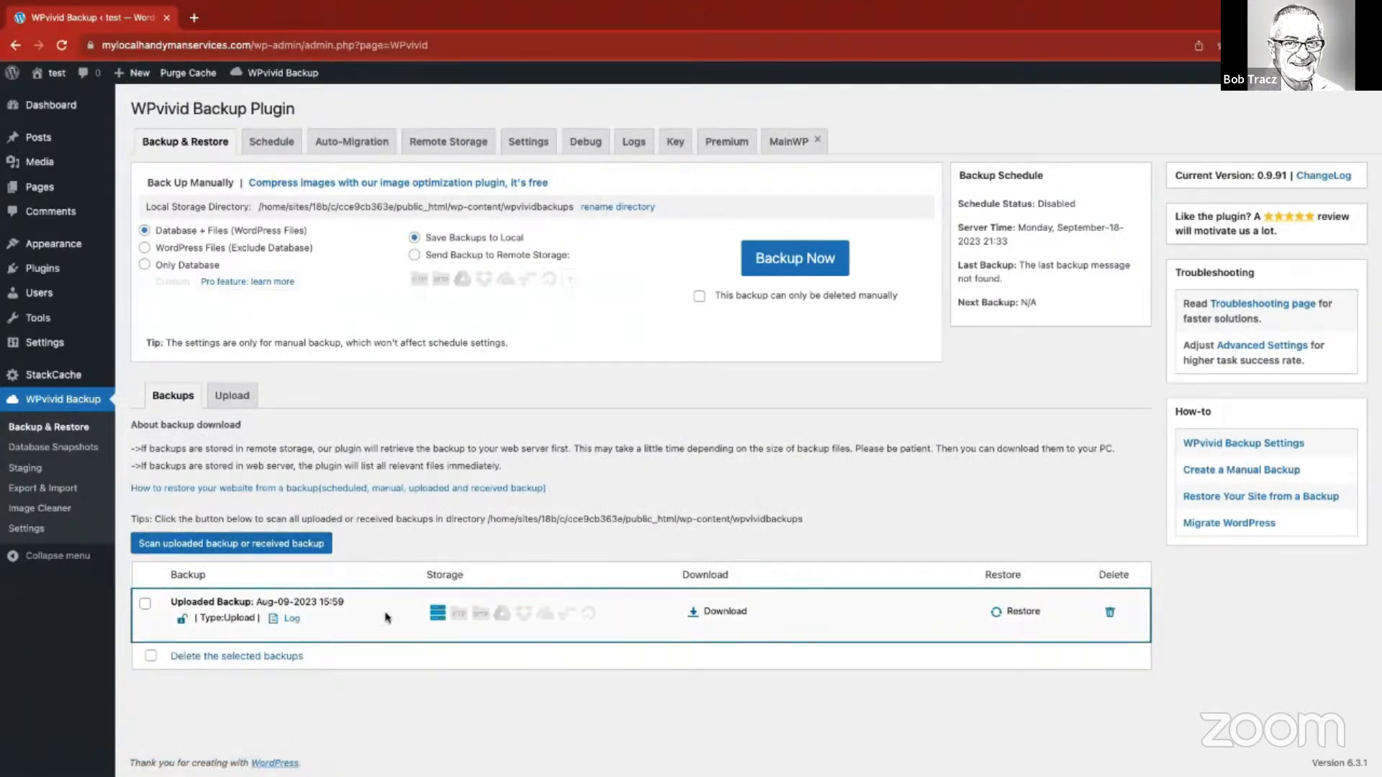
Step: Restore the site from the uploaded Aug-09-2023 15:59 backup
{"action": "left_click", "coordinate": [1018, 610]}
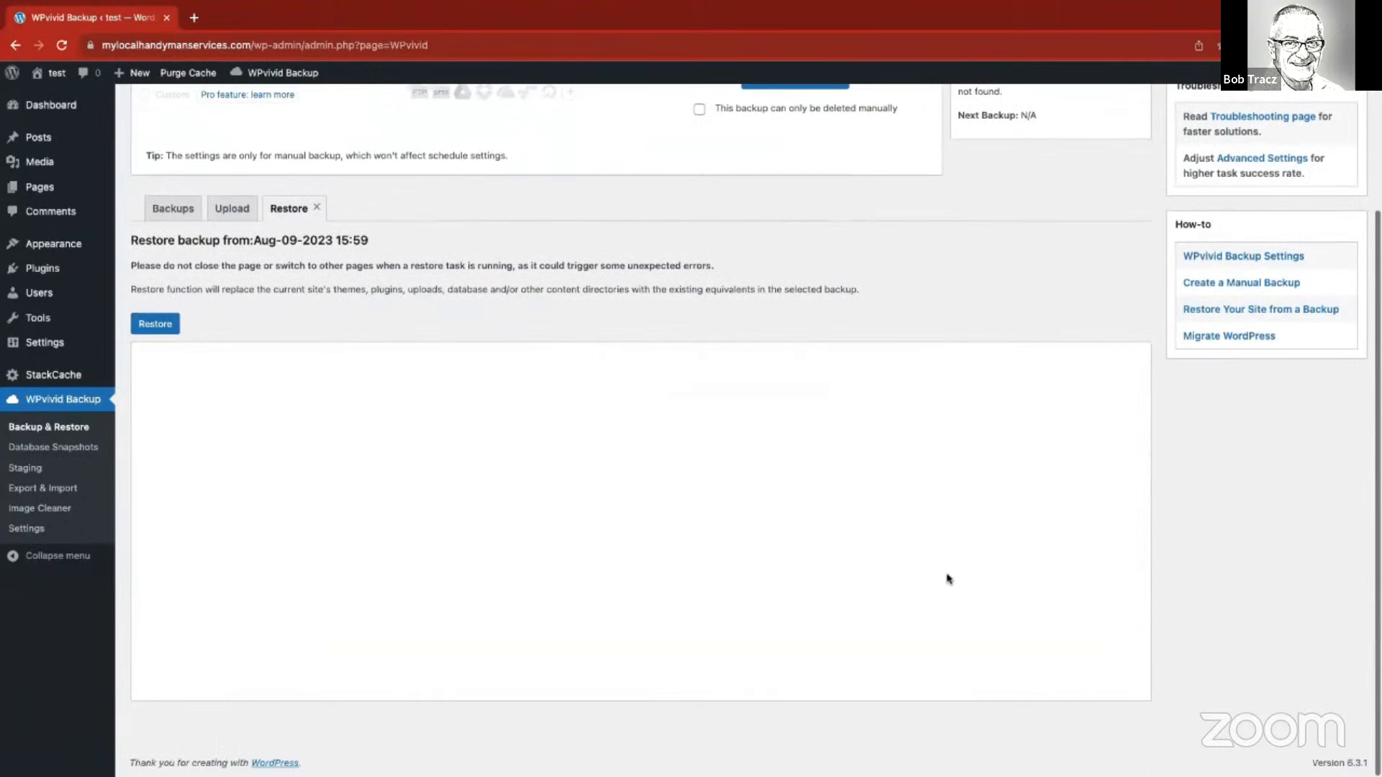
{"action": "left_click", "coordinate": [156, 325]}
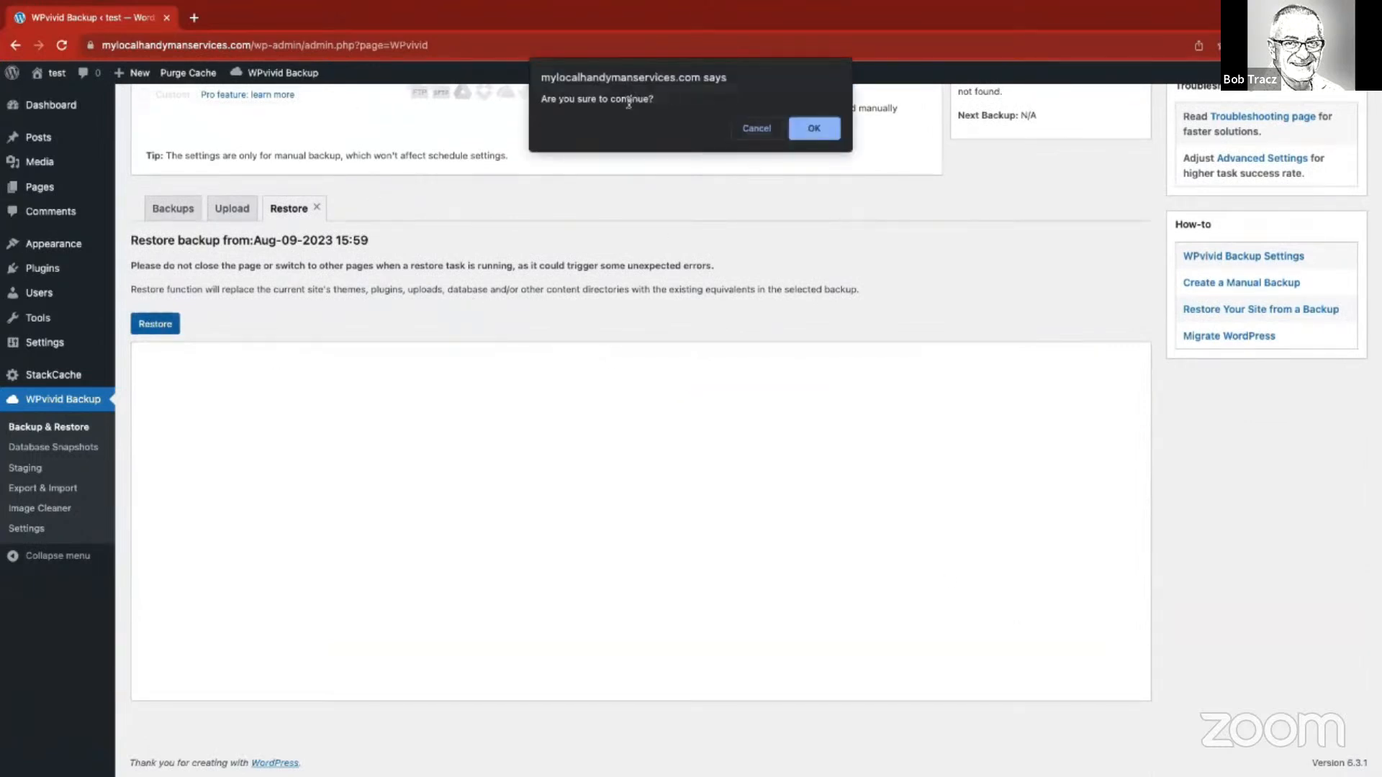
{"action": "left_click", "coordinate": [814, 129]}
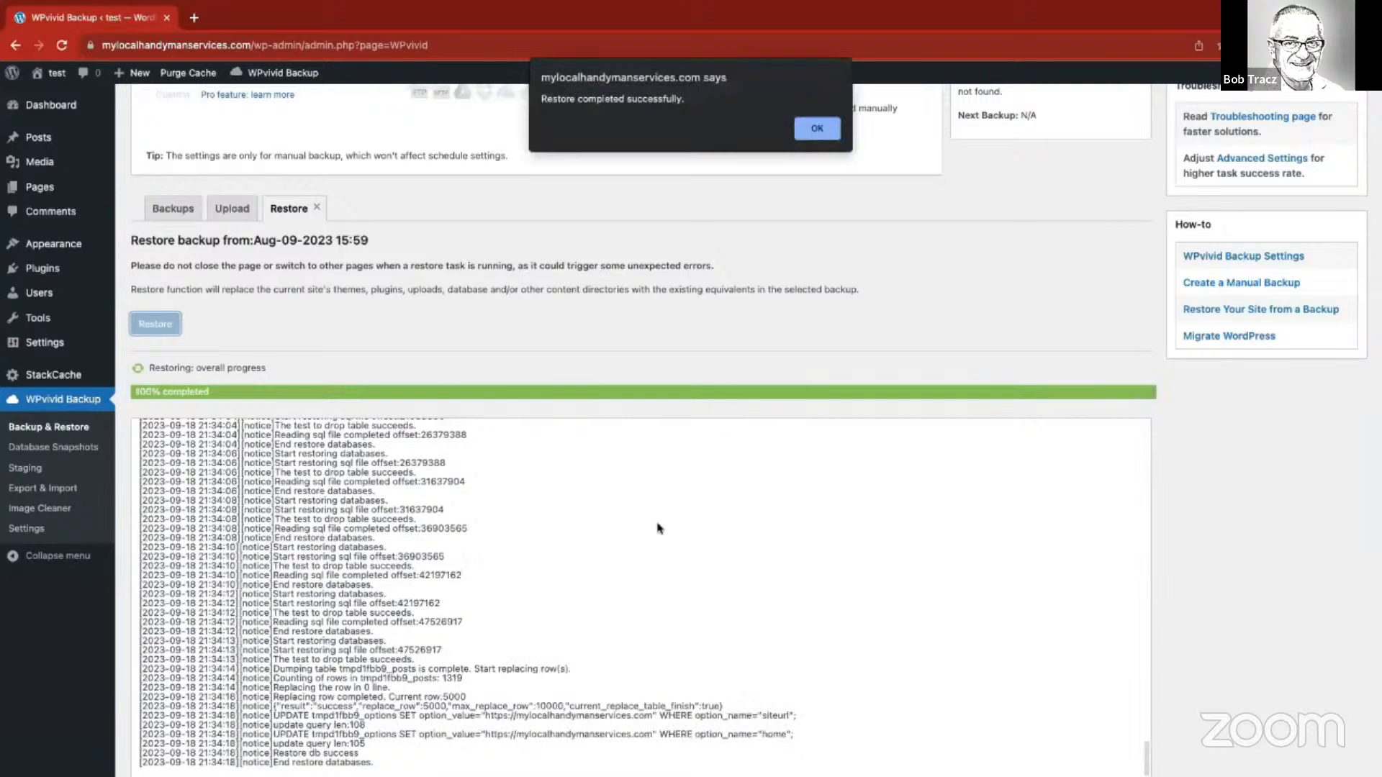
{"action": "left_click", "coordinate": [819, 128]}
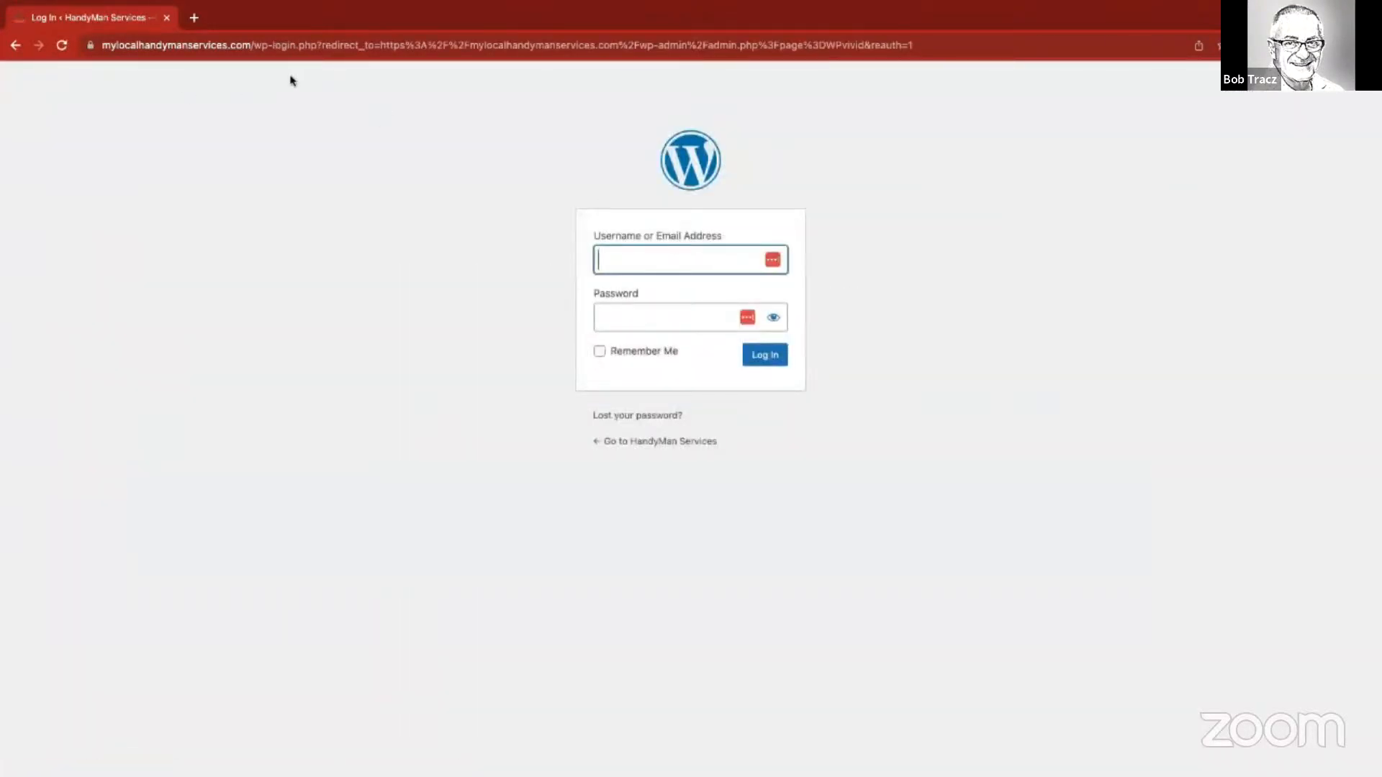
Step: Open the public home page at mylocalhandymanservices.com and examine its restored sections and text from the hero area downward
{"action": "left_click_drag", "start_coordinate": [253, 45], "coordinate": [913, 48]}
{"action": "key", "text": "BackSpace"}
{"action": "key", "text": "Return"}
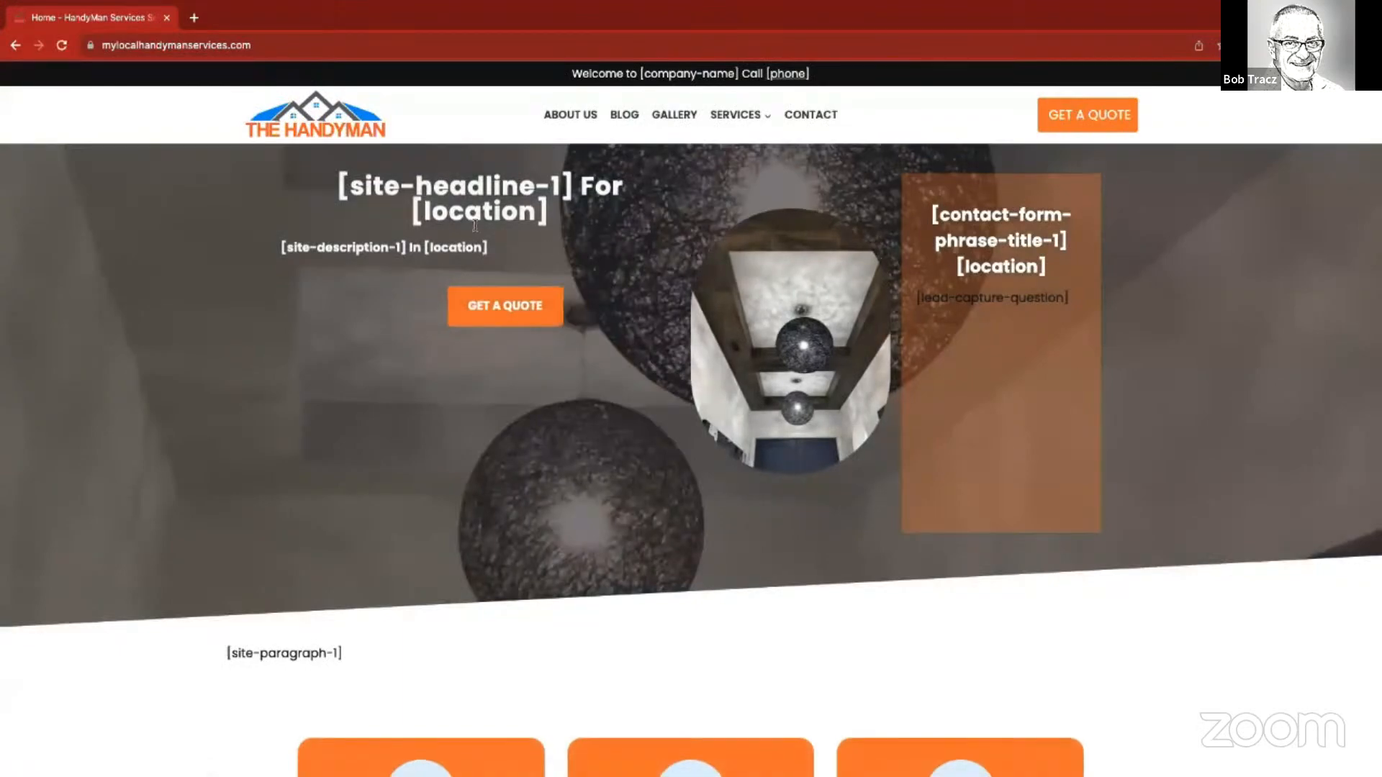
{"action": "scroll", "coordinate": [463, 247], "scroll_direction": "down", "scroll_amount": 12}
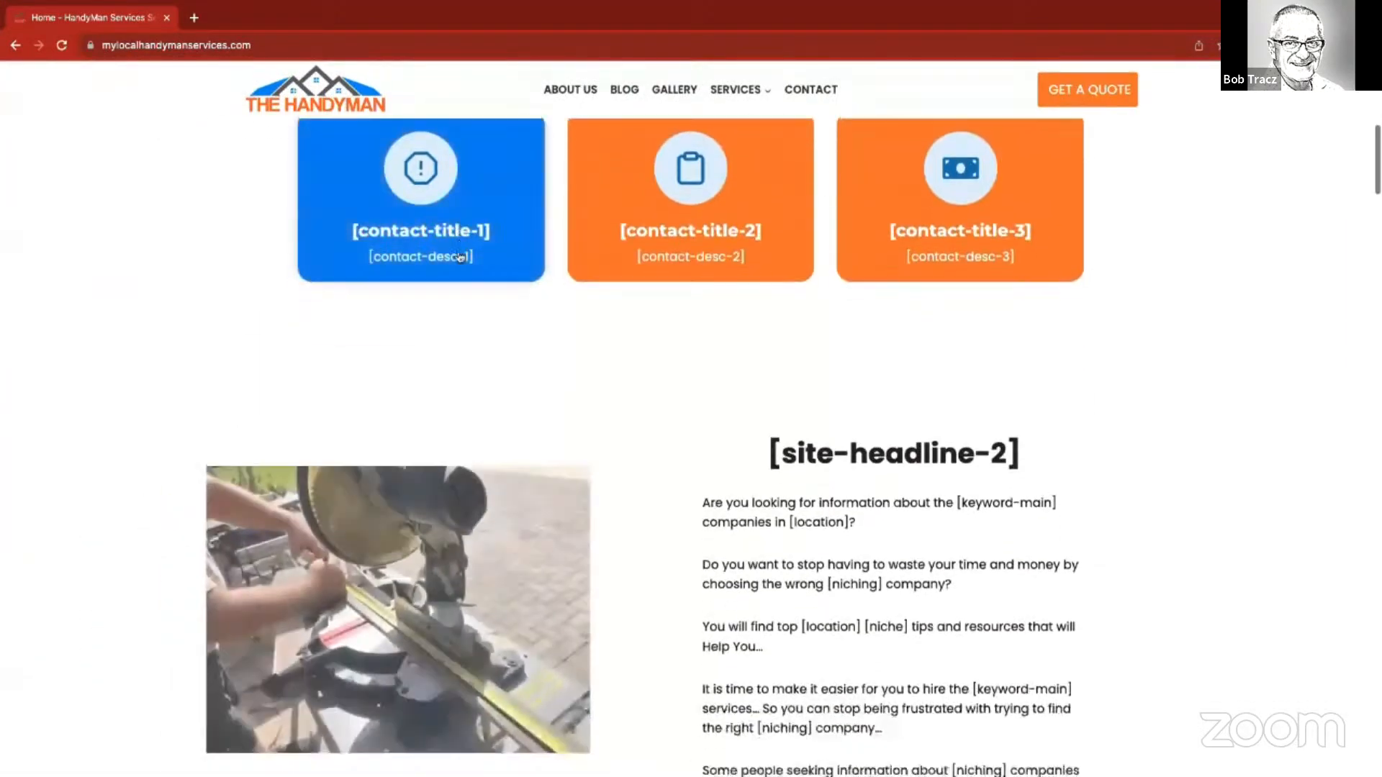
{"action": "scroll", "coordinate": [463, 257], "scroll_direction": "down", "scroll_amount": 7}
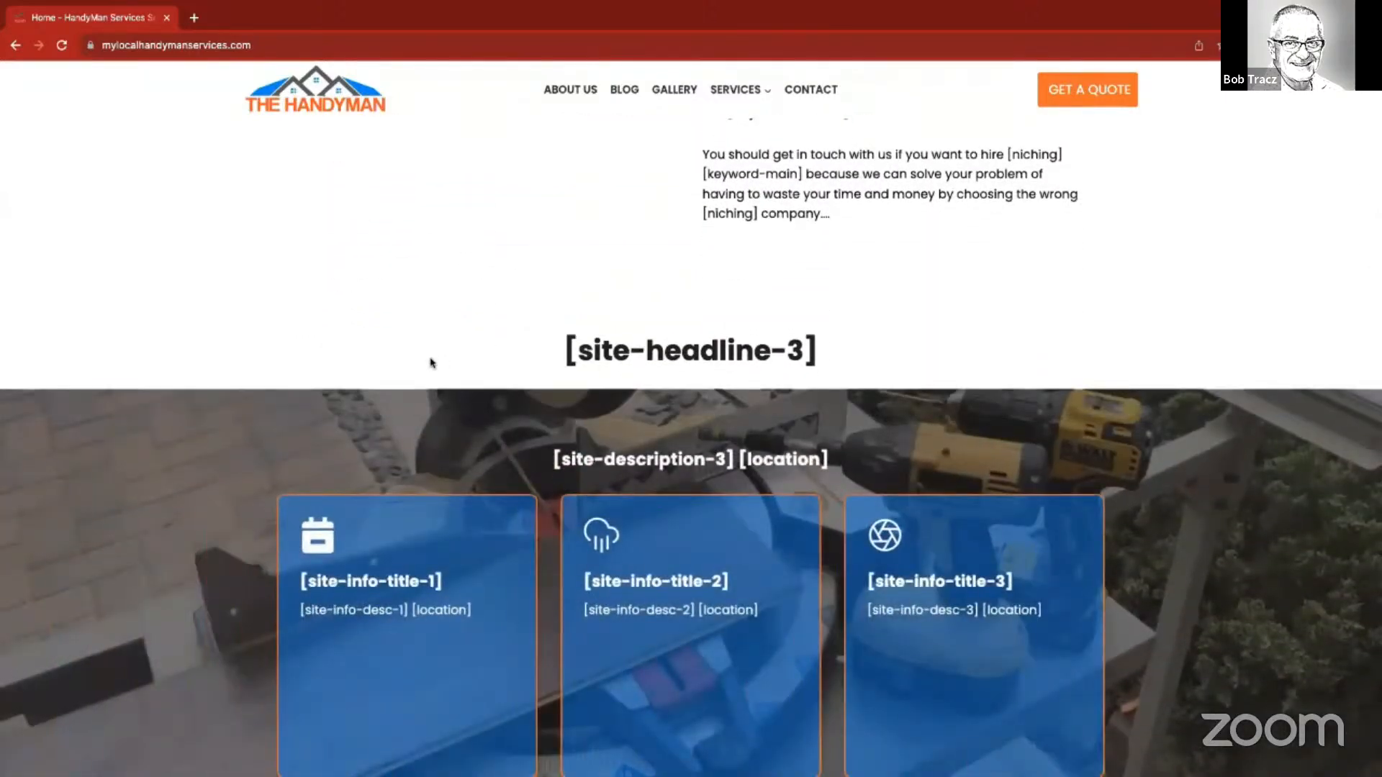
{"action": "scroll", "coordinate": [424, 357], "scroll_direction": "down", "scroll_amount": 1}
{"action": "scroll", "coordinate": [422, 356], "scroll_direction": "down", "scroll_amount": 10}
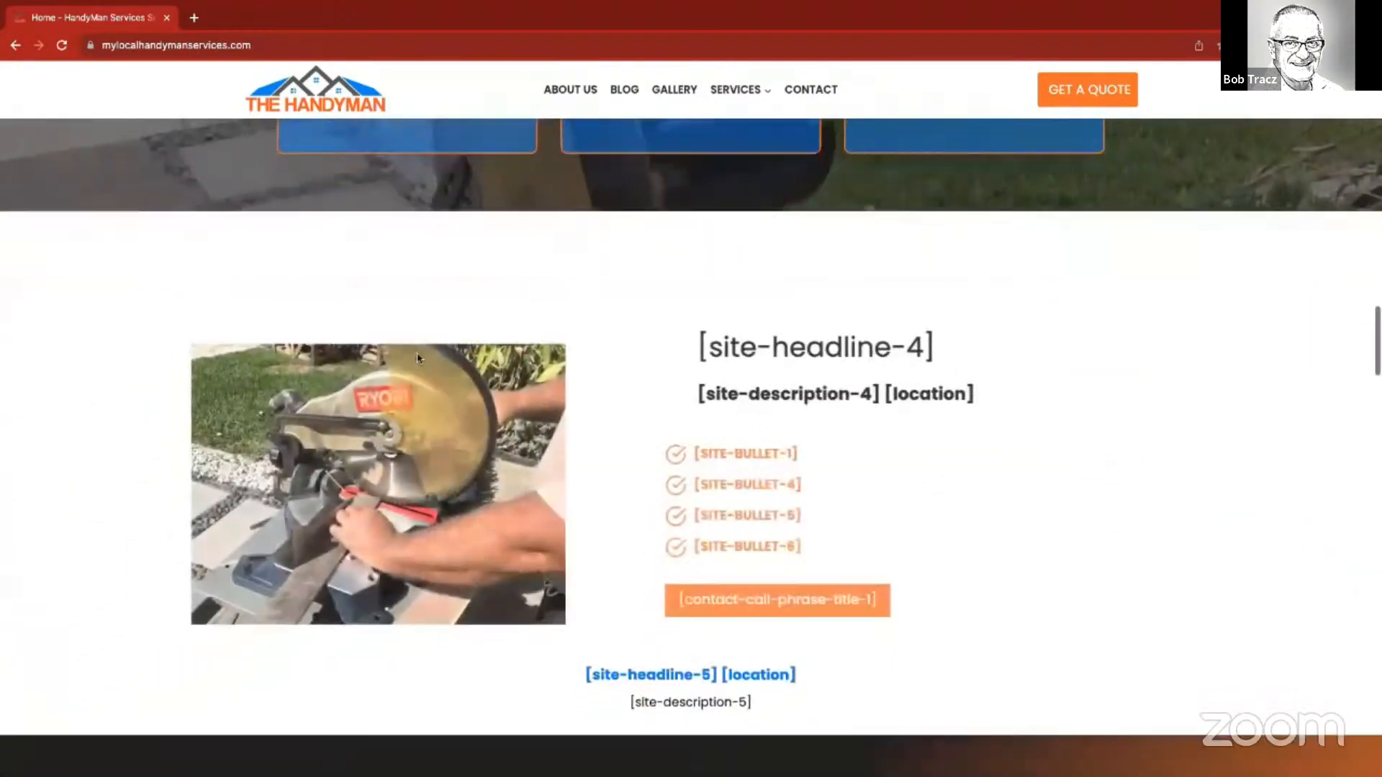
{"action": "scroll", "coordinate": [415, 357], "scroll_direction": "down", "scroll_amount": 10}
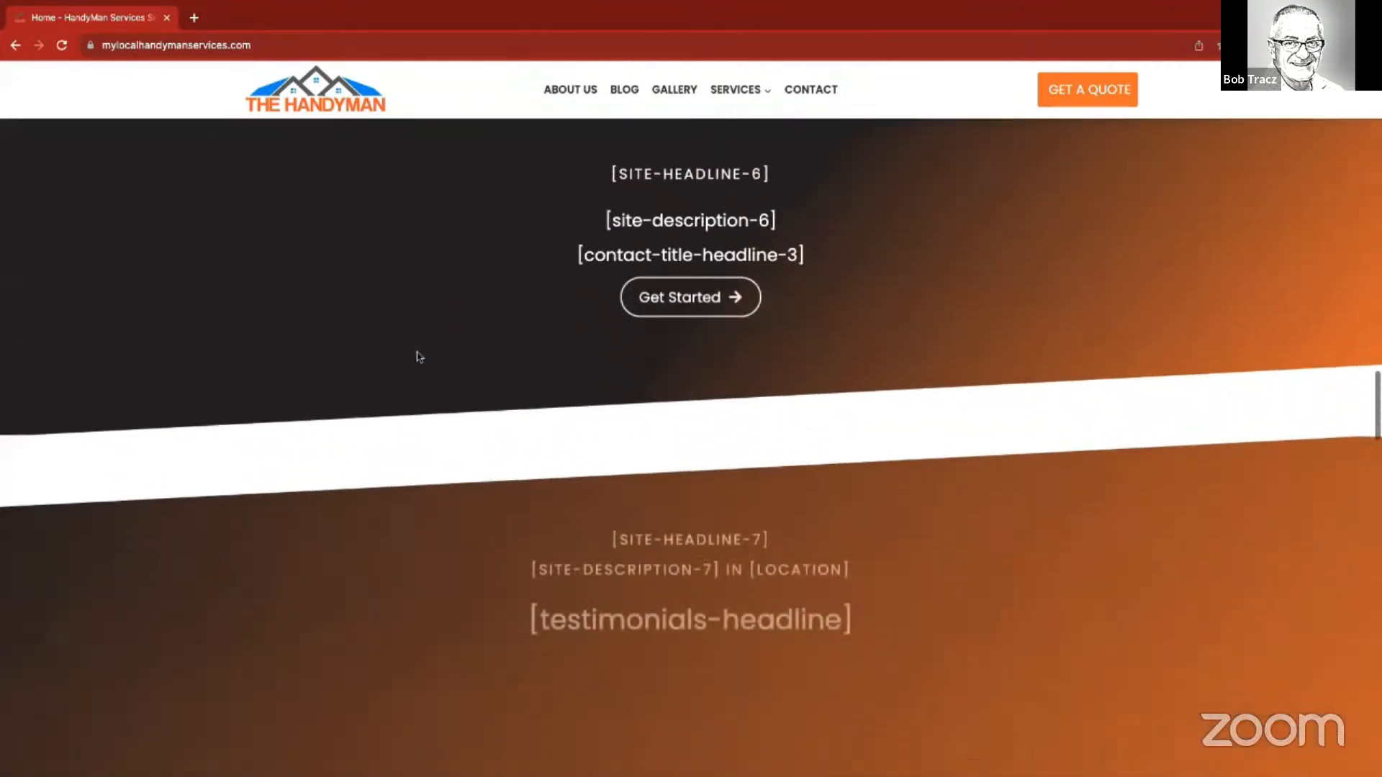
{"action": "scroll", "coordinate": [415, 358], "scroll_direction": "down", "scroll_amount": 12}
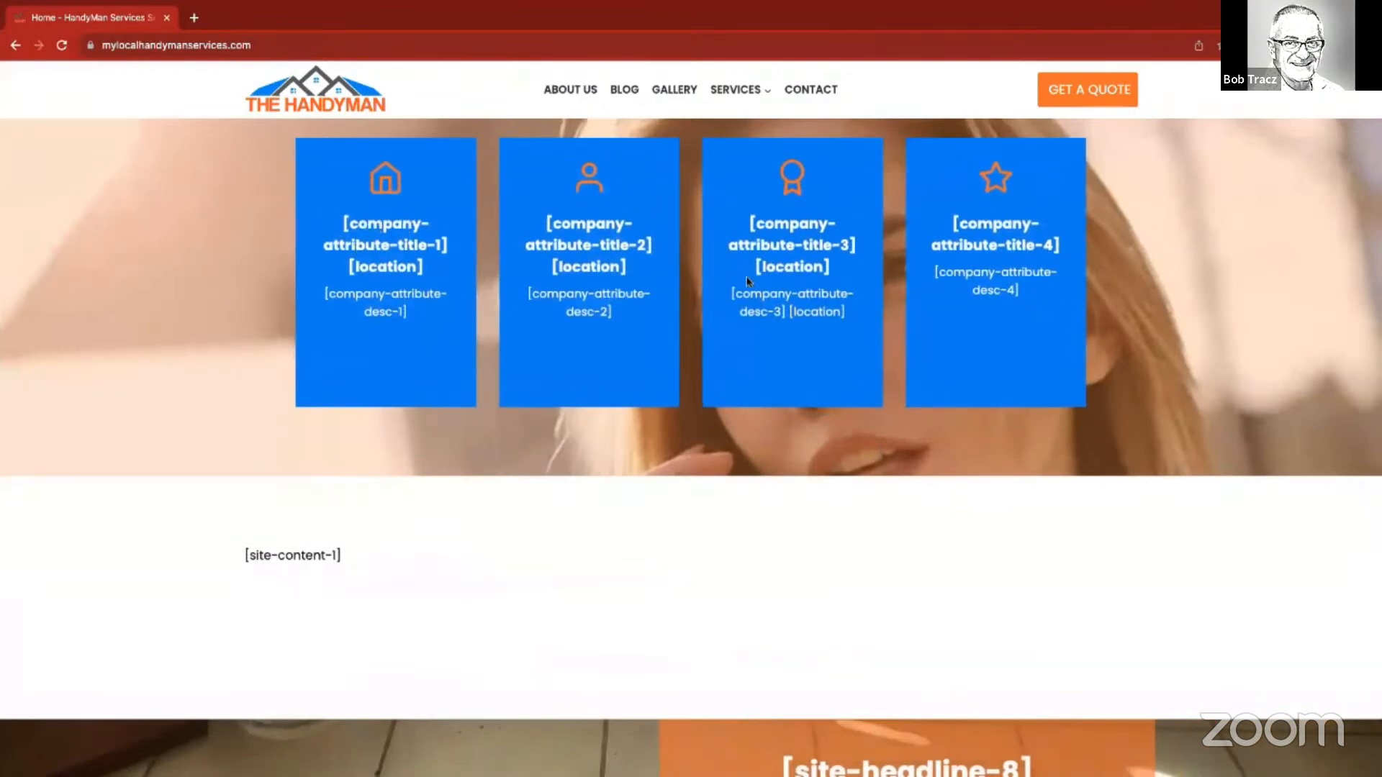
{"action": "scroll", "coordinate": [747, 281], "scroll_direction": "down", "scroll_amount": 12}
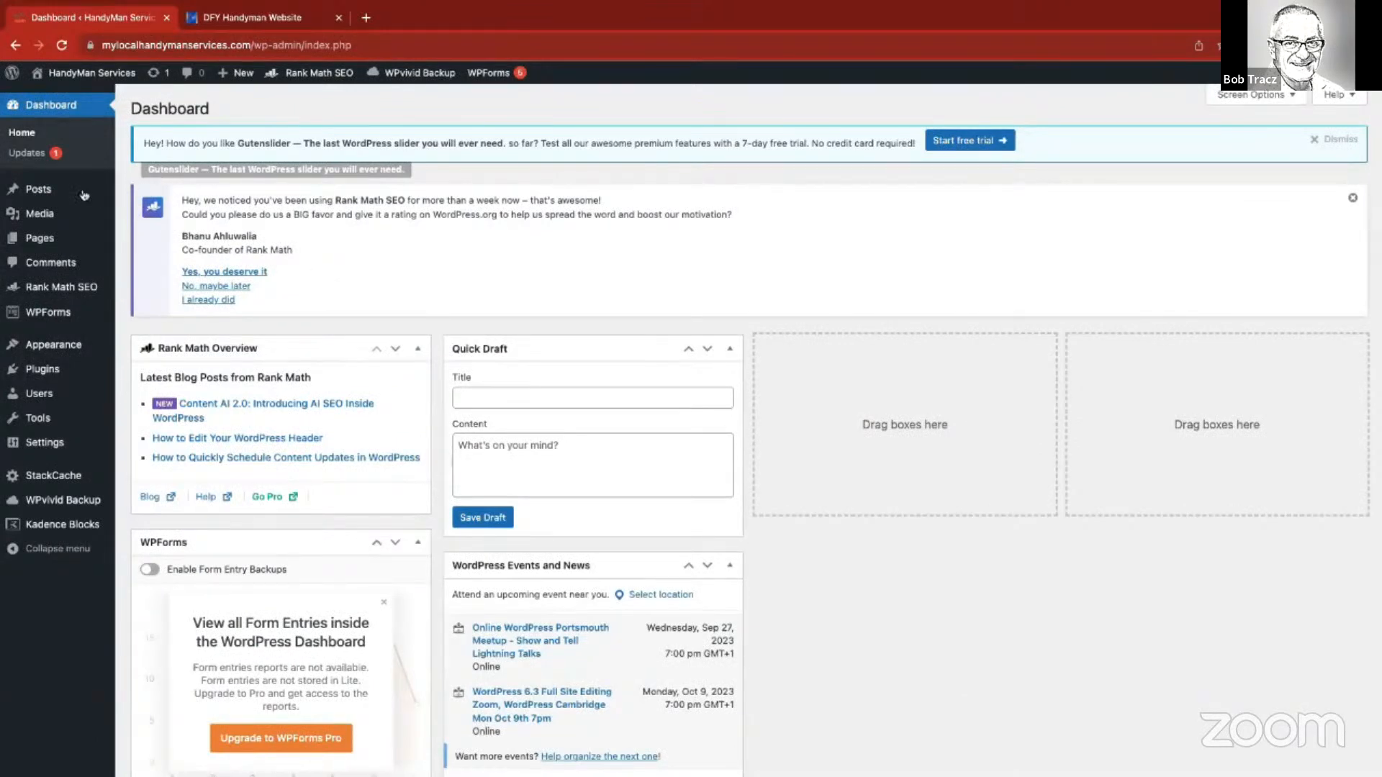
Step: Update the Kadence theme to version 1.1.43 from the WordPress updates page
{"action": "left_click", "coordinate": [39, 156]}
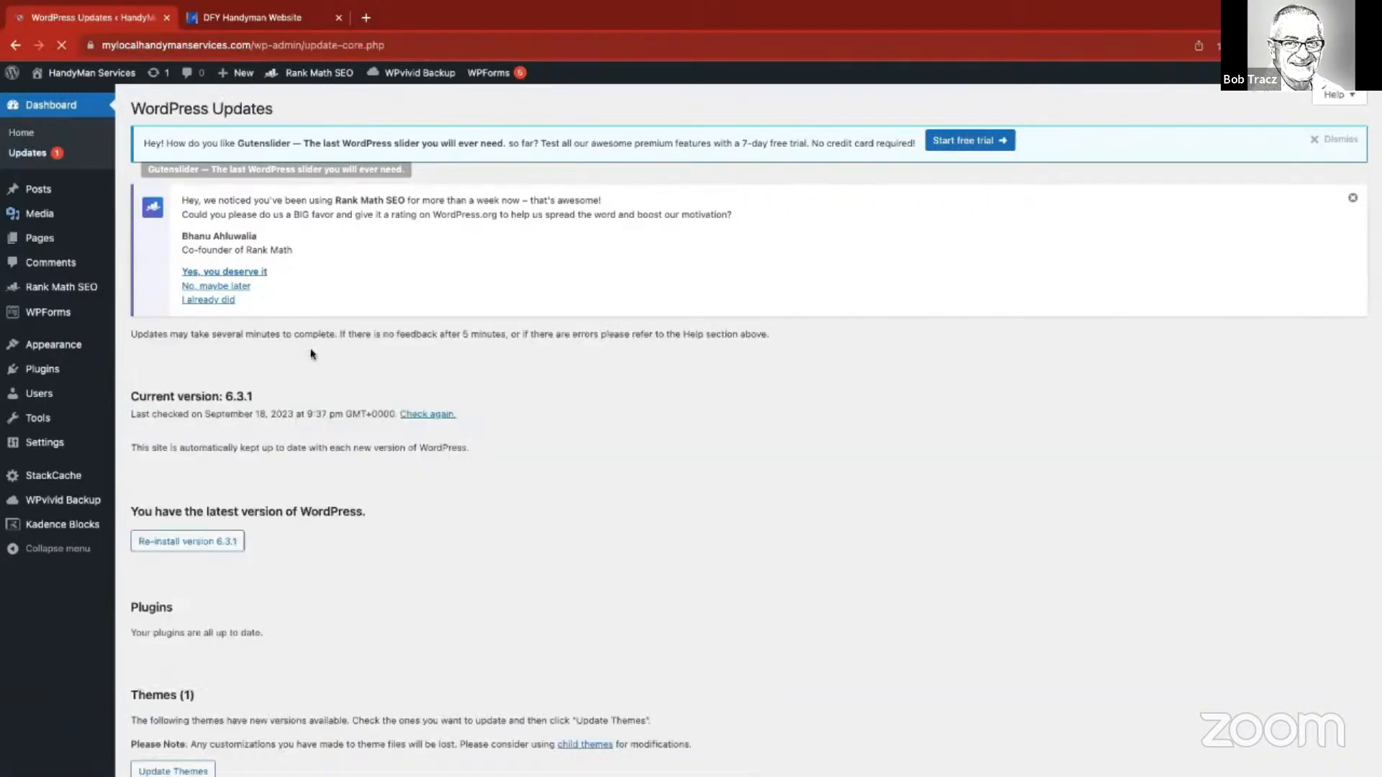
{"action": "scroll", "coordinate": [311, 355], "scroll_direction": "down", "scroll_amount": 3}
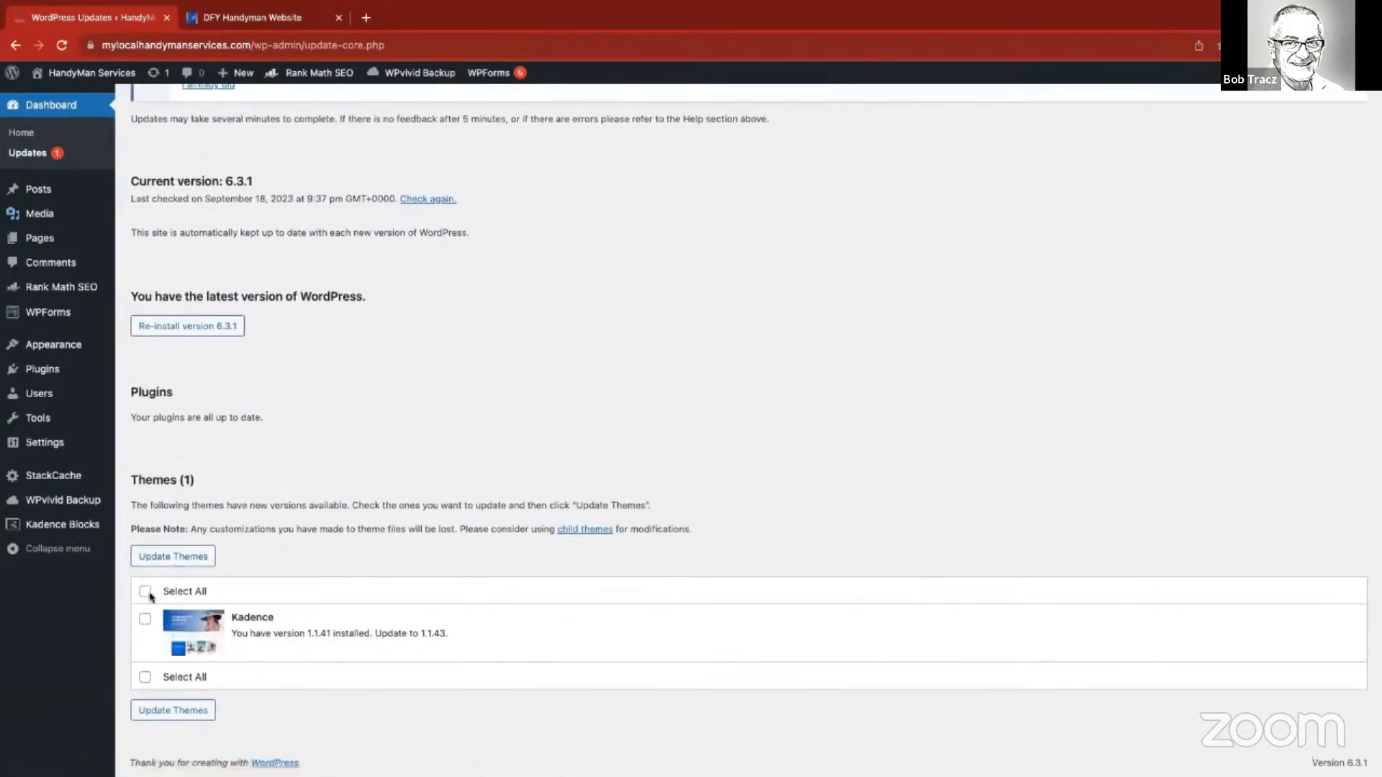
{"action": "left_click", "coordinate": [146, 591]}
{"action": "left_click", "coordinate": [154, 555]}
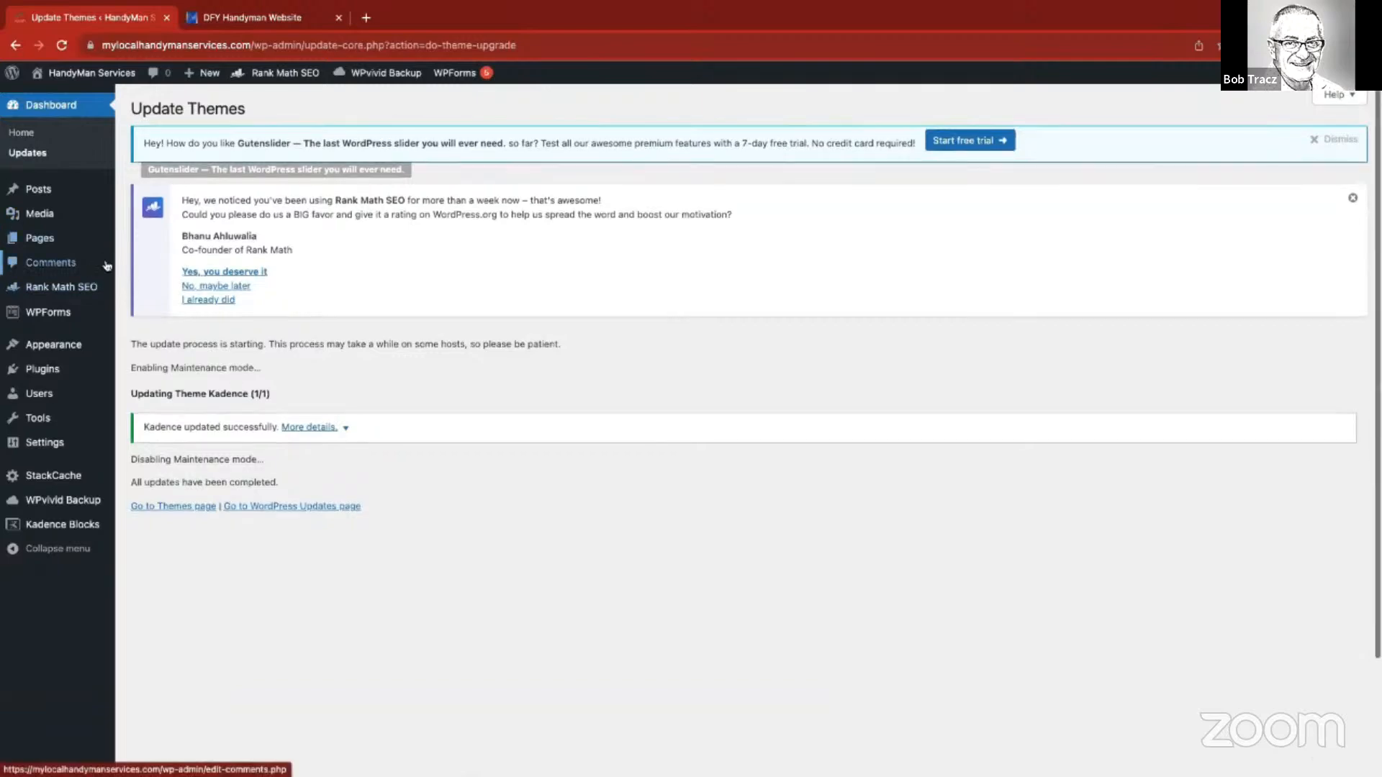
Step: Install and activate the DFY MCB plugin from the downloaded 63ff4ae0392f2-DFYMagicCodeBuilder (1).zip file
{"action": "mouse_move", "coordinate": [62, 373]}
{"action": "left_click", "coordinate": [146, 395]}
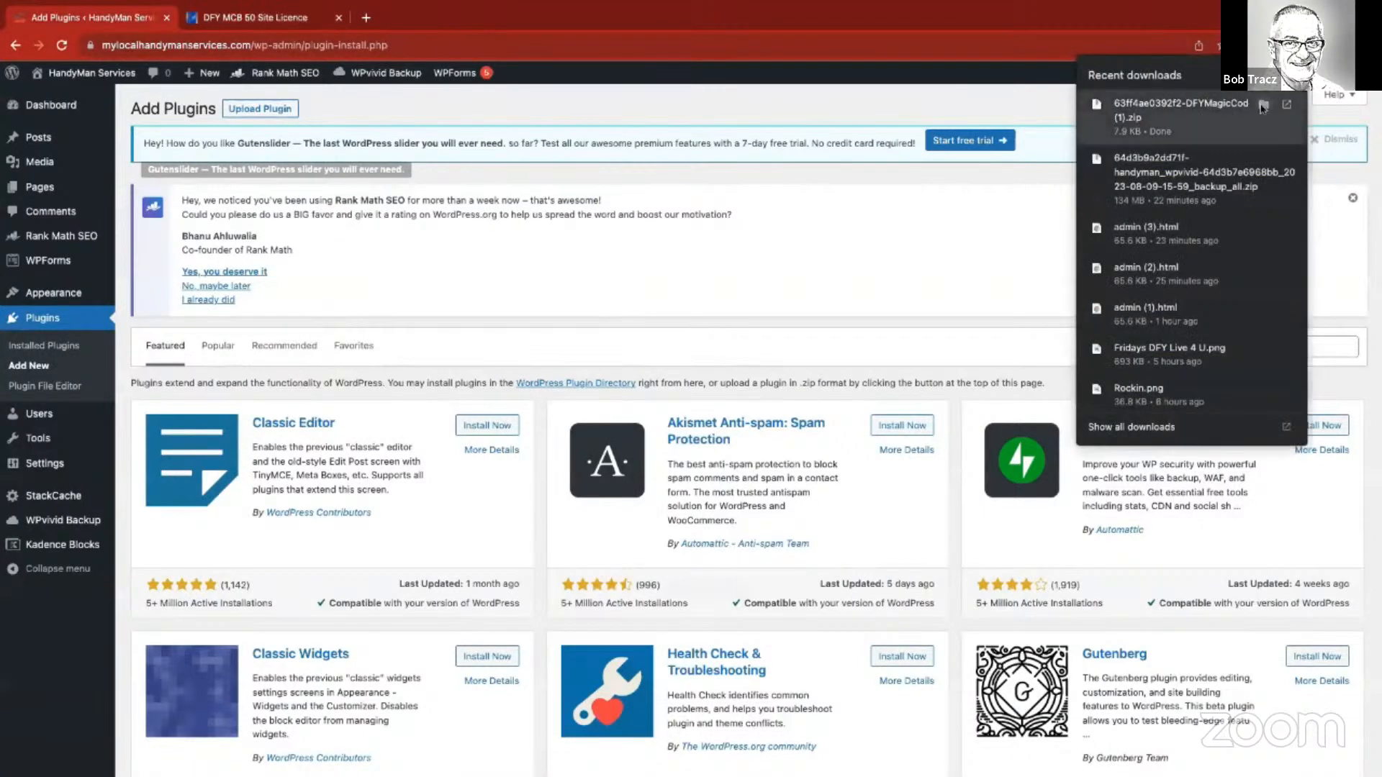
{"action": "left_click", "coordinate": [1263, 105]}
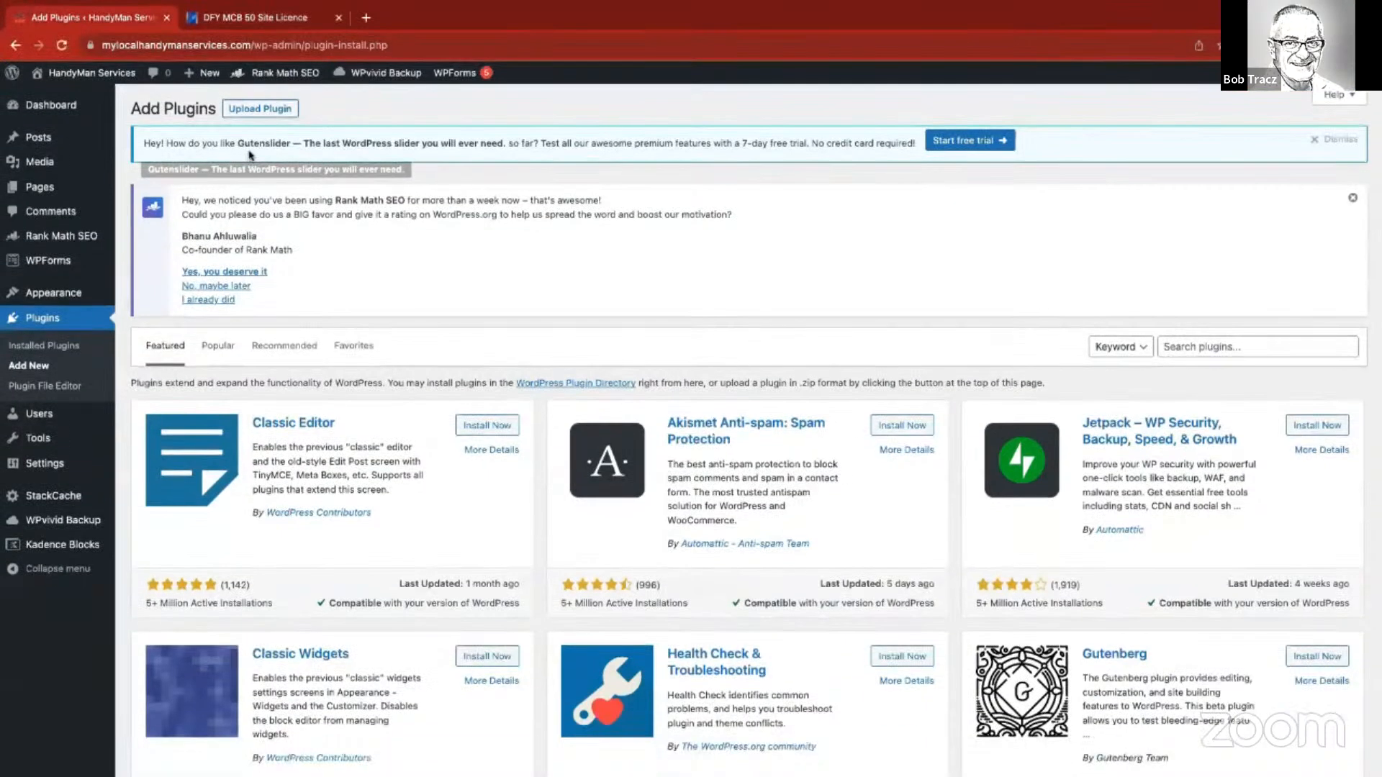
{"action": "left_click", "coordinate": [256, 147]}
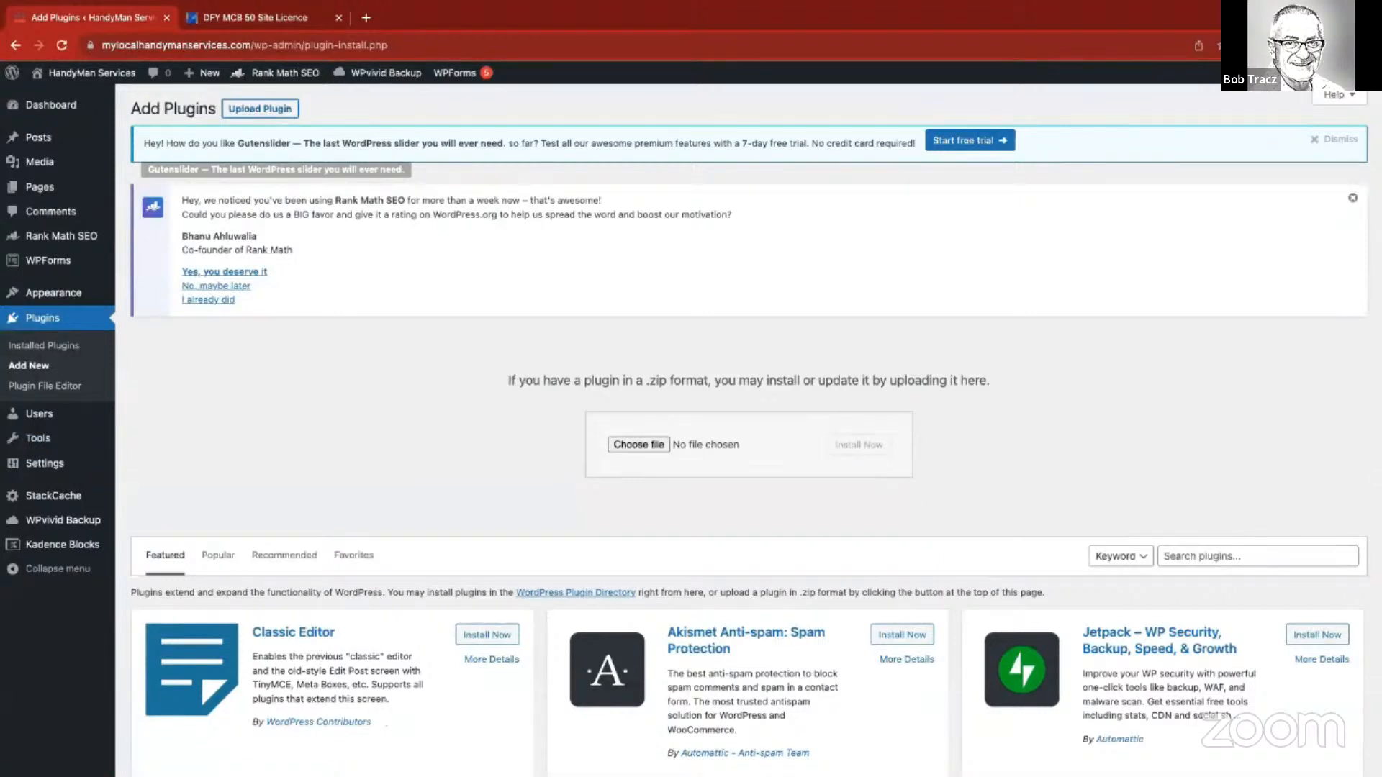
{"action": "left_click_drag", "start_coordinate": [144, 389], "coordinate": [647, 449]}
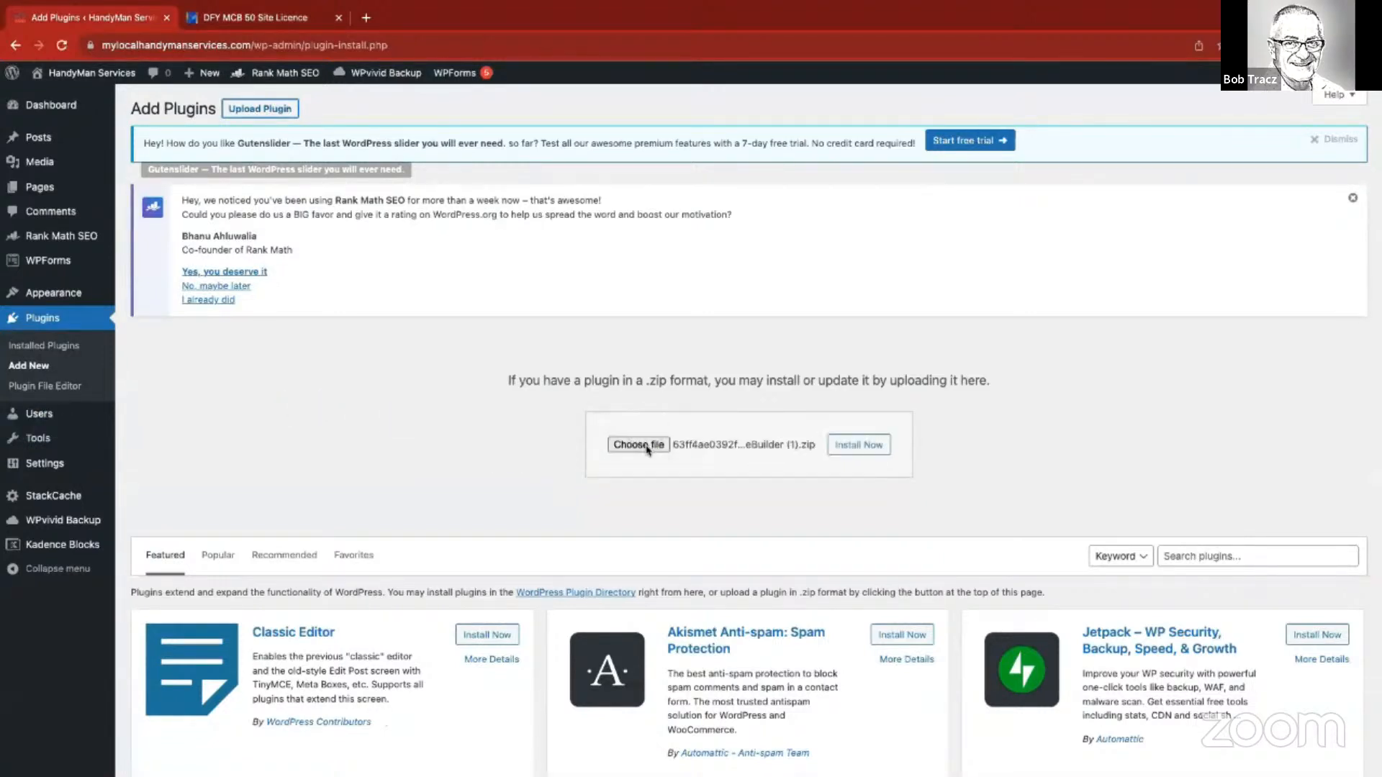
{"action": "left_click", "coordinate": [857, 445]}
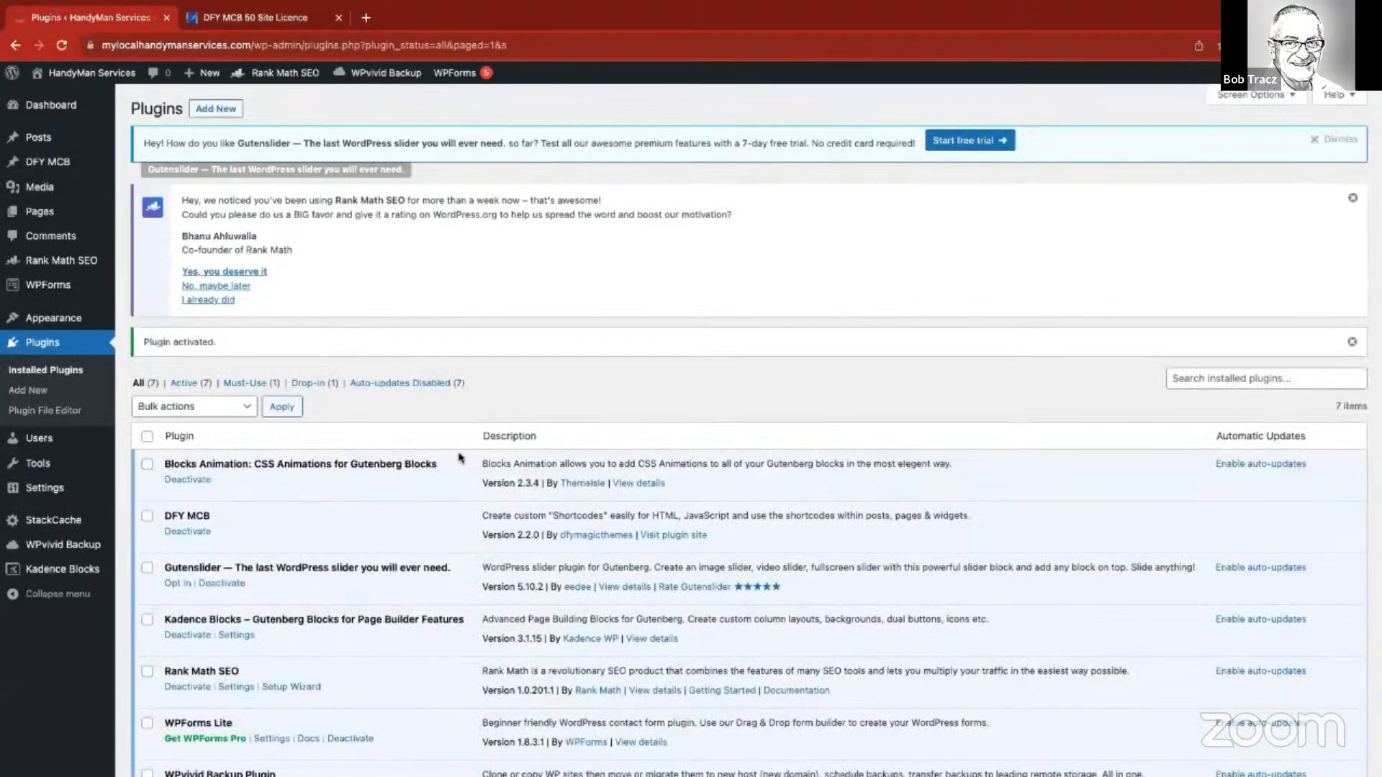
Step: Enter the license key on the DFY MCB license page and activate the license
{"action": "mouse_move", "coordinate": [48, 161]}
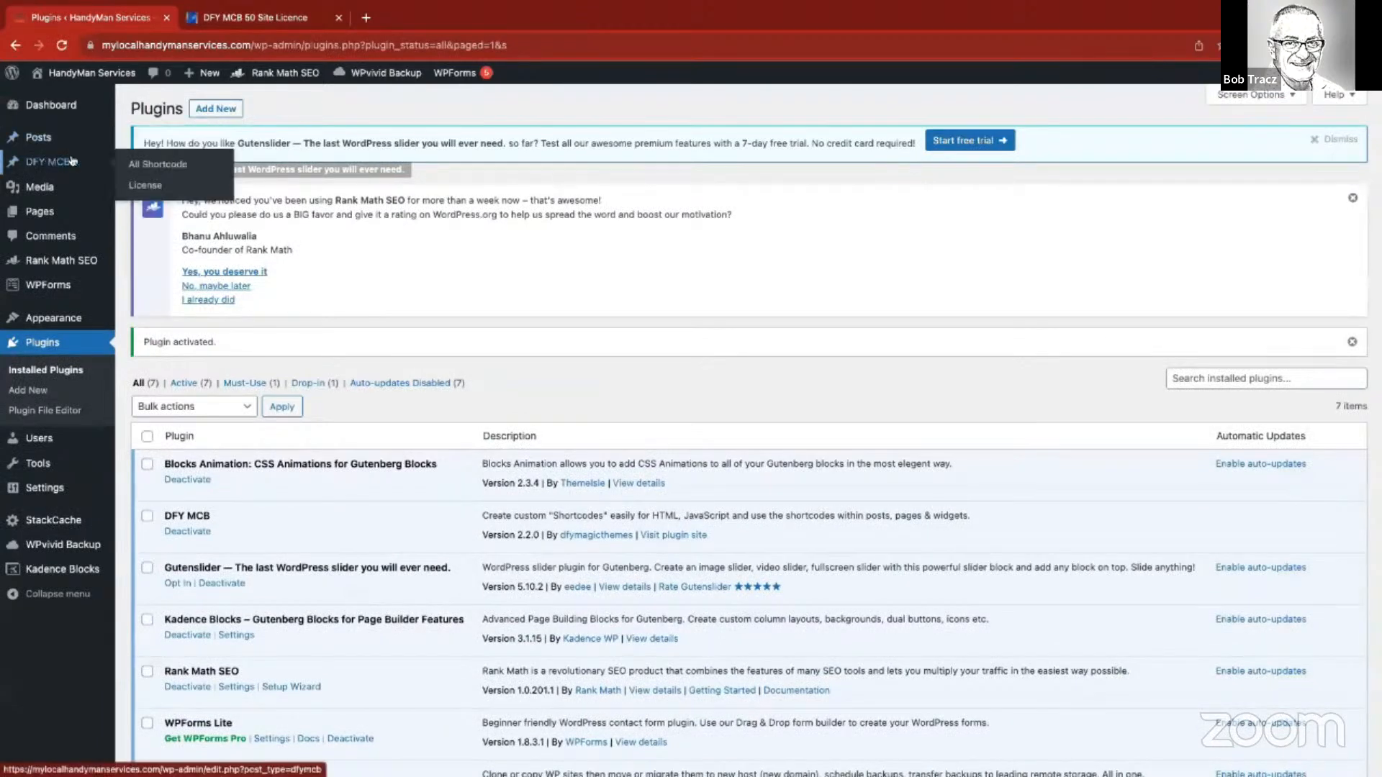
{"action": "left_click", "coordinate": [135, 187]}
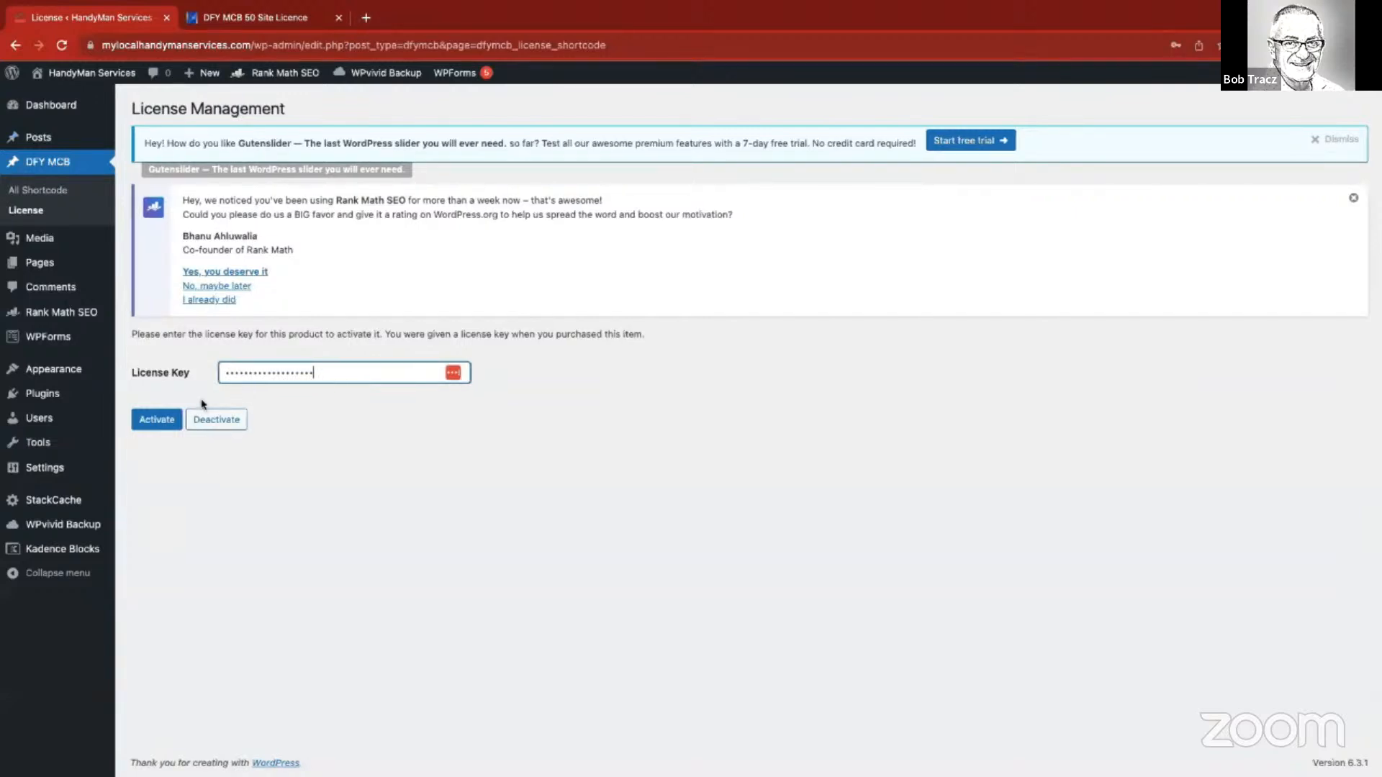
{"action": "left_click", "coordinate": [156, 420]}
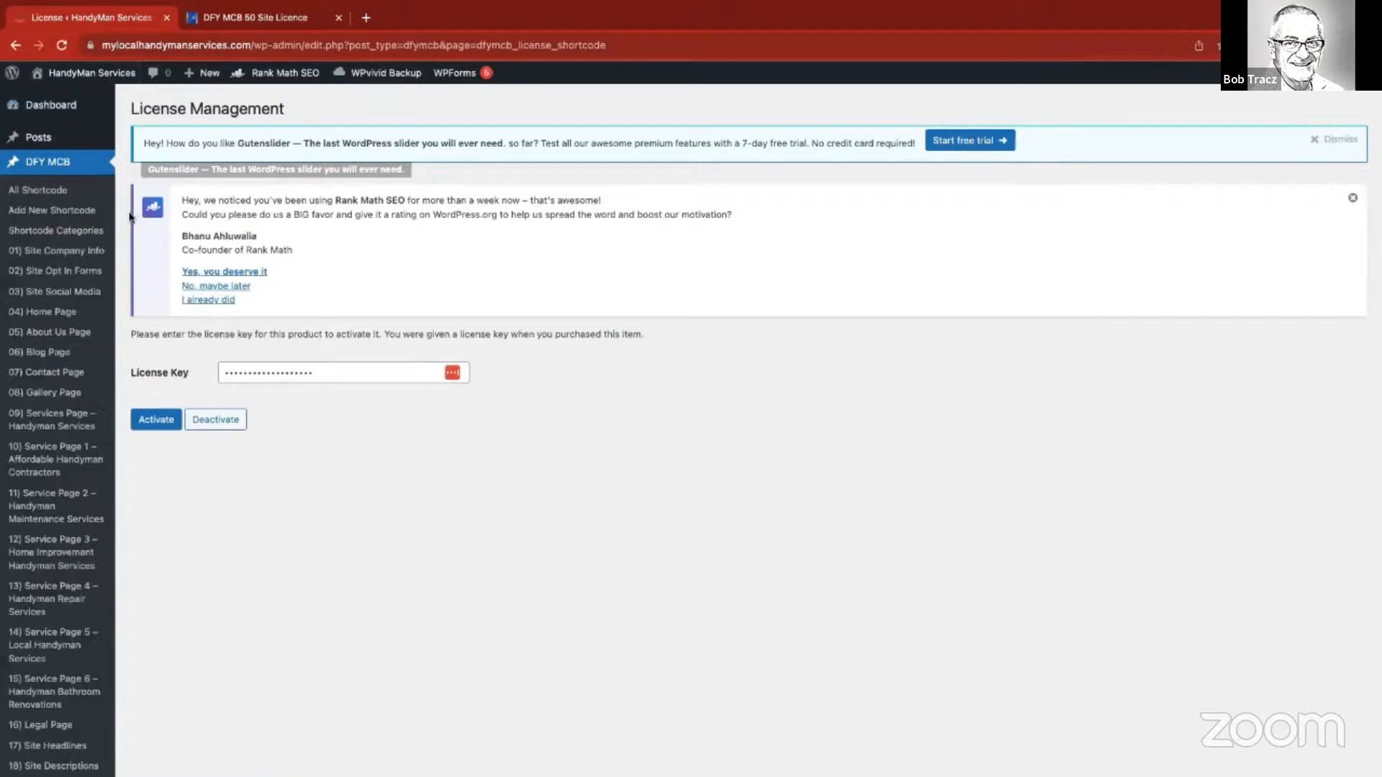
Step: Look through the DFY MCB shortcode categories and visit the site's public home page
{"action": "scroll", "coordinate": [89, 539], "scroll_direction": "down", "scroll_amount": 2}
{"action": "scroll", "coordinate": [88, 539], "scroll_direction": "down", "scroll_amount": 2}
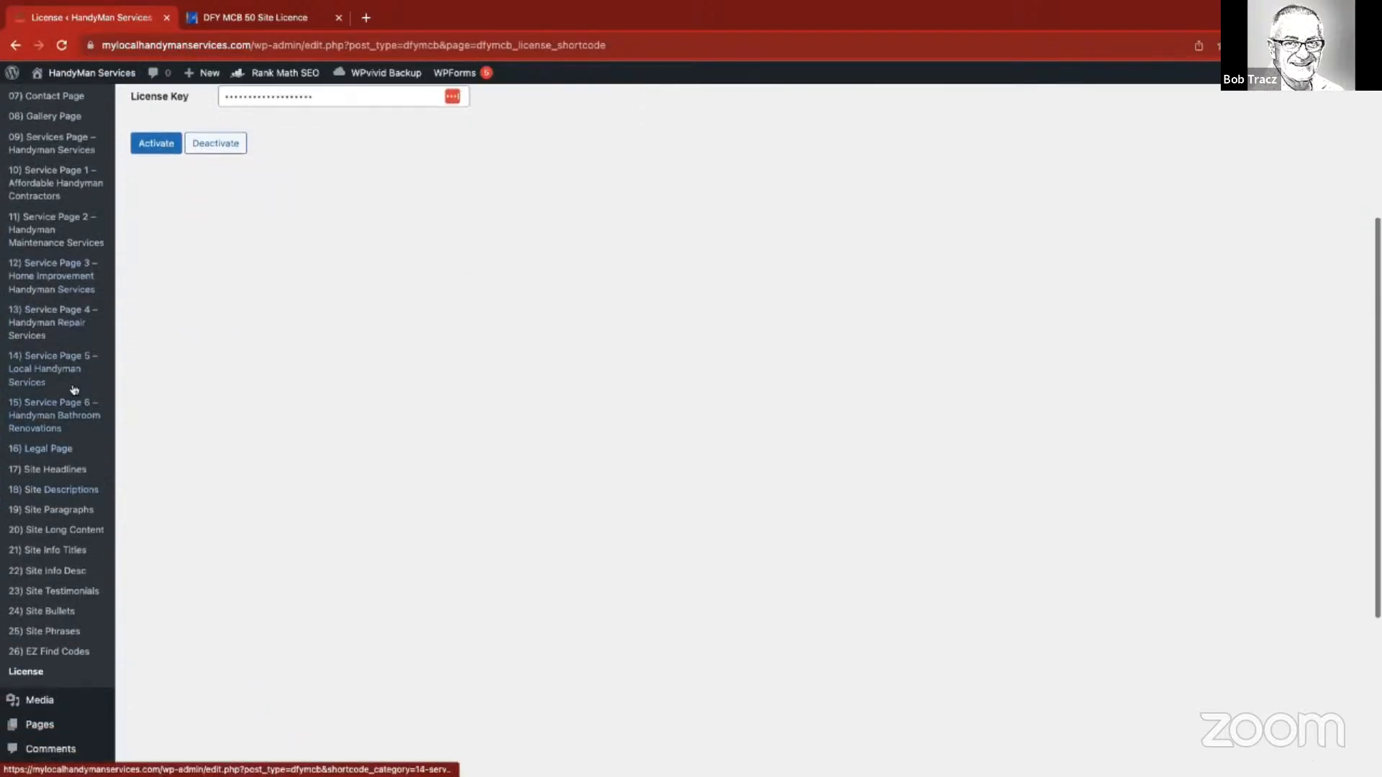
{"action": "scroll", "coordinate": [279, 340], "scroll_direction": "up", "scroll_amount": 4}
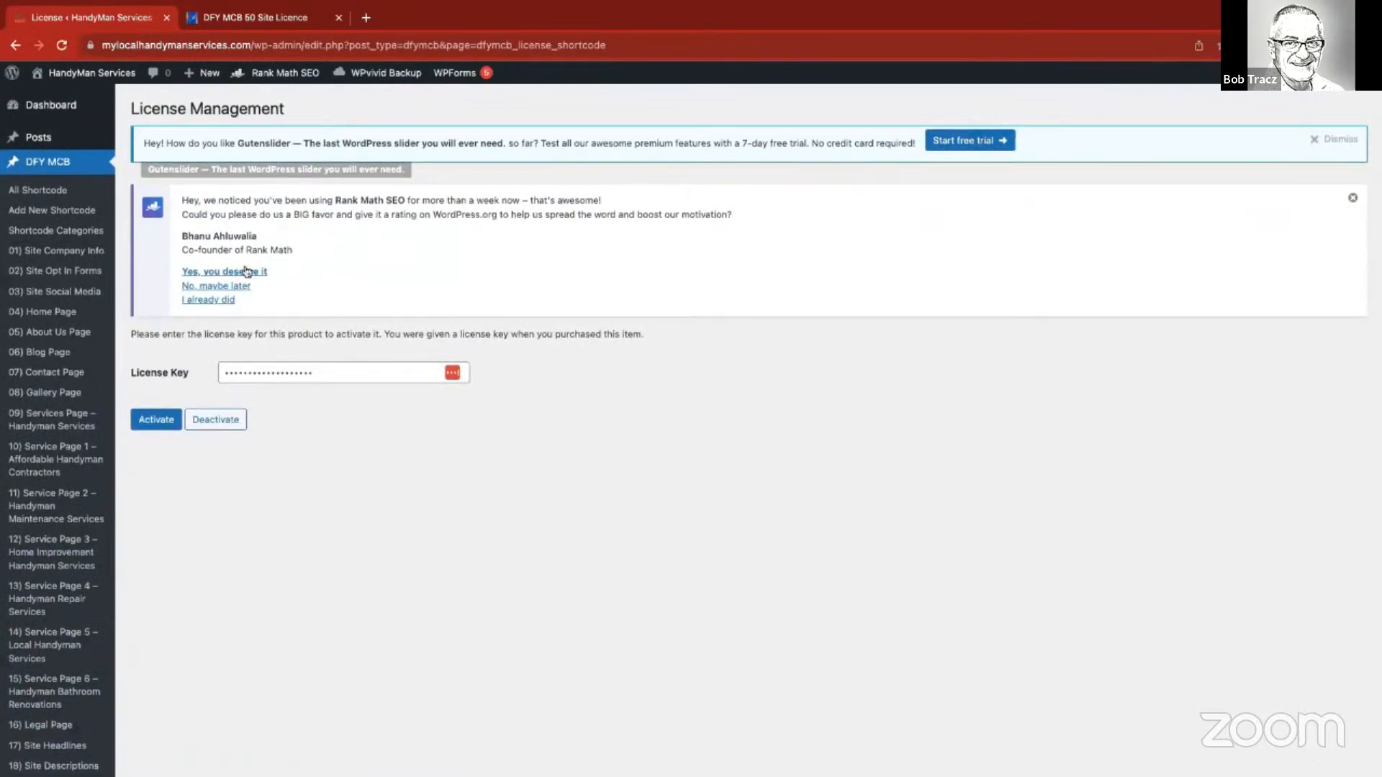
{"action": "mouse_move", "coordinate": [79, 73]}
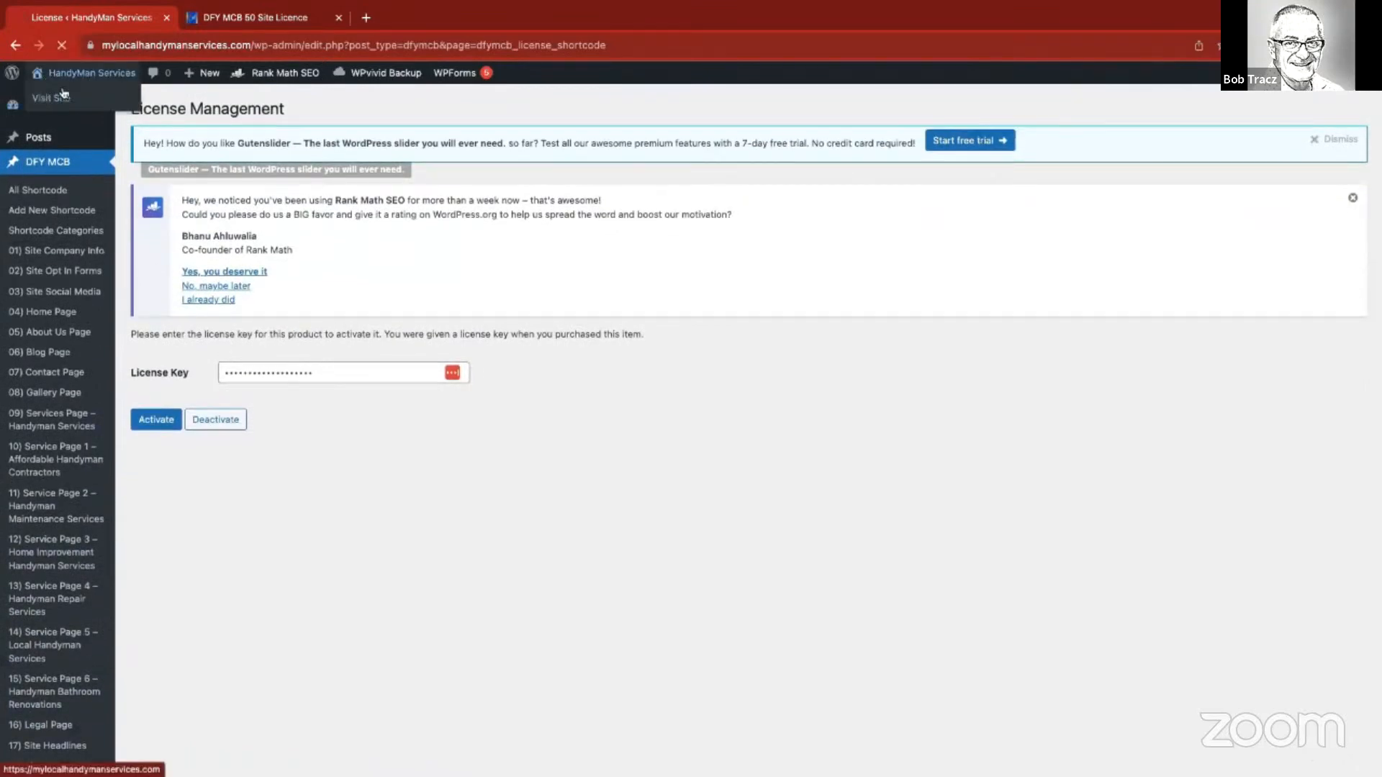
{"action": "left_click", "coordinate": [61, 99]}
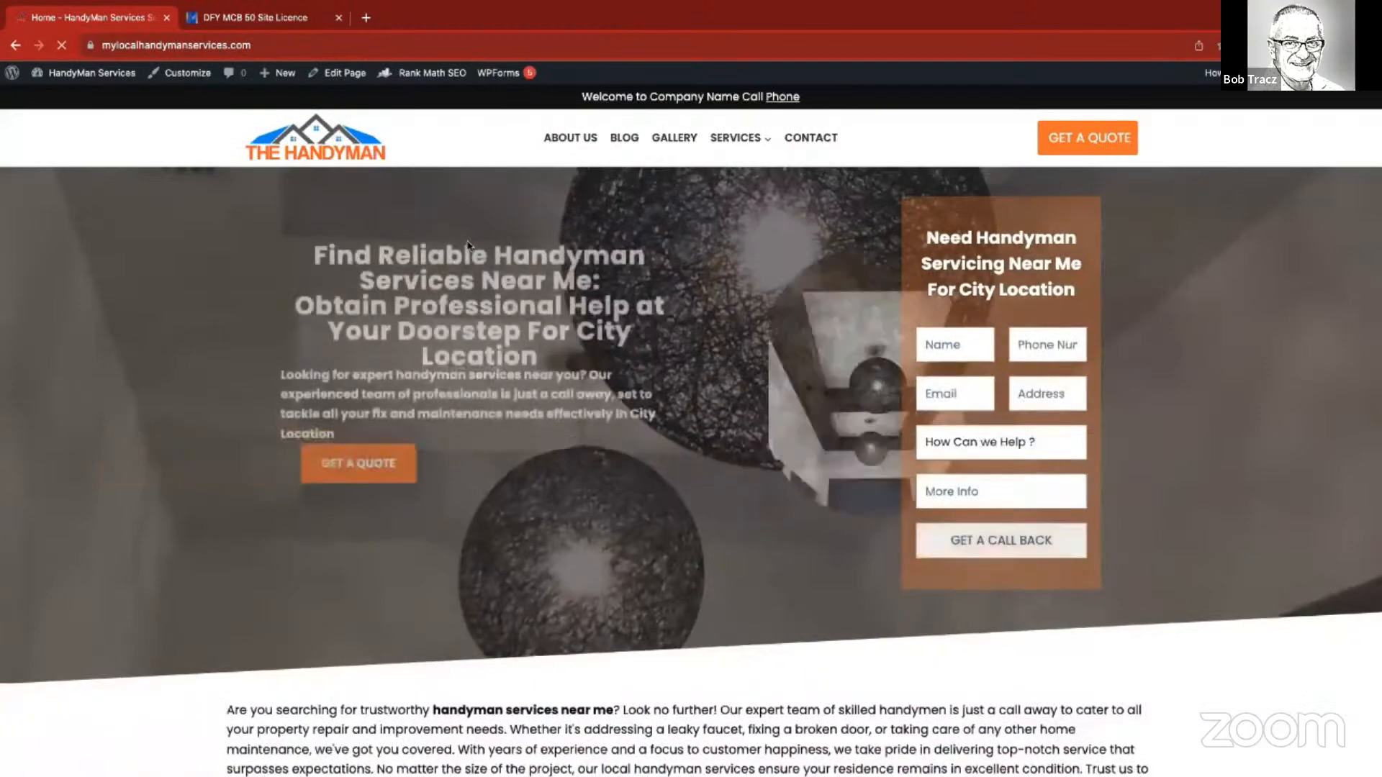
Step: Look through the public home page sections and the Gallery page photos of the handyman site
{"action": "scroll", "coordinate": [447, 233], "scroll_direction": "down", "scroll_amount": 6}
{"action": "scroll", "coordinate": [447, 232], "scroll_direction": "down", "scroll_amount": 8}
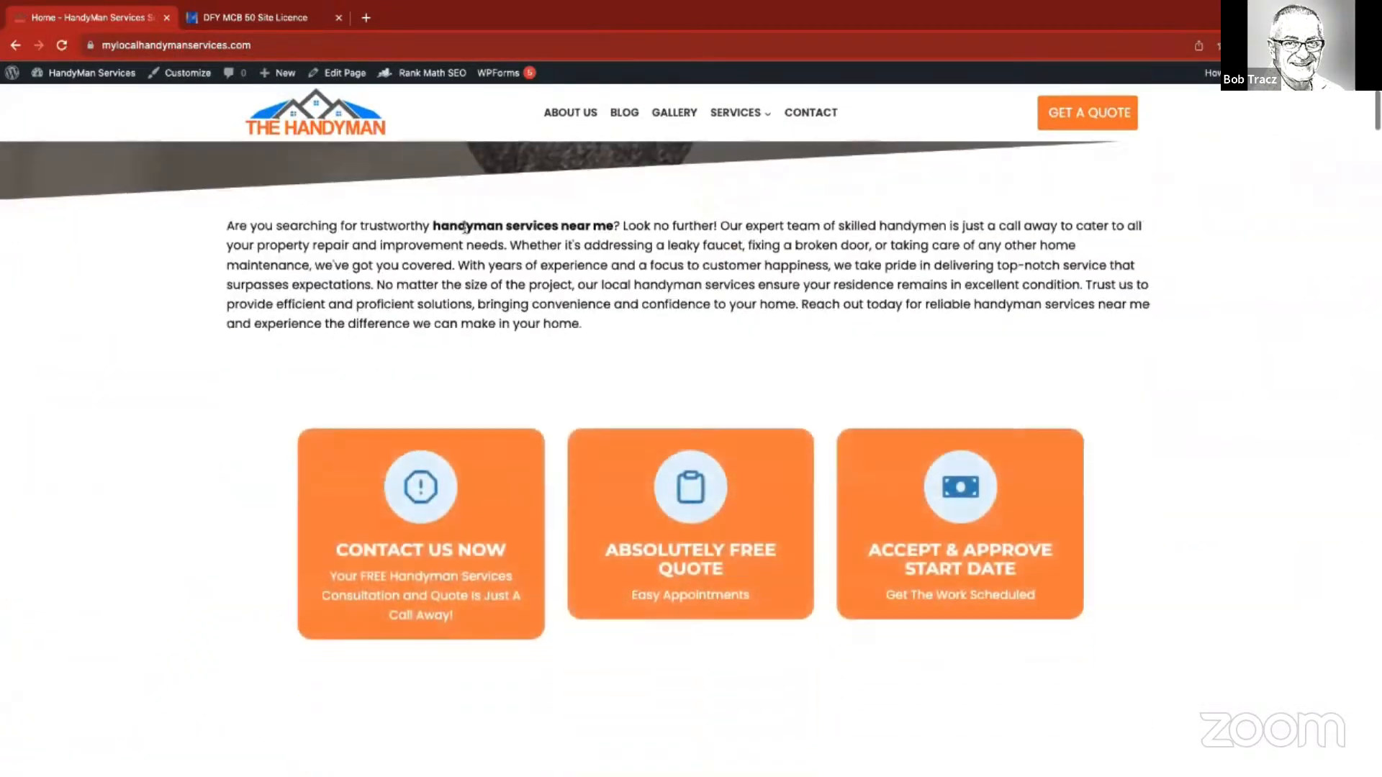
{"action": "scroll", "coordinate": [774, 290], "scroll_direction": "down", "scroll_amount": 16}
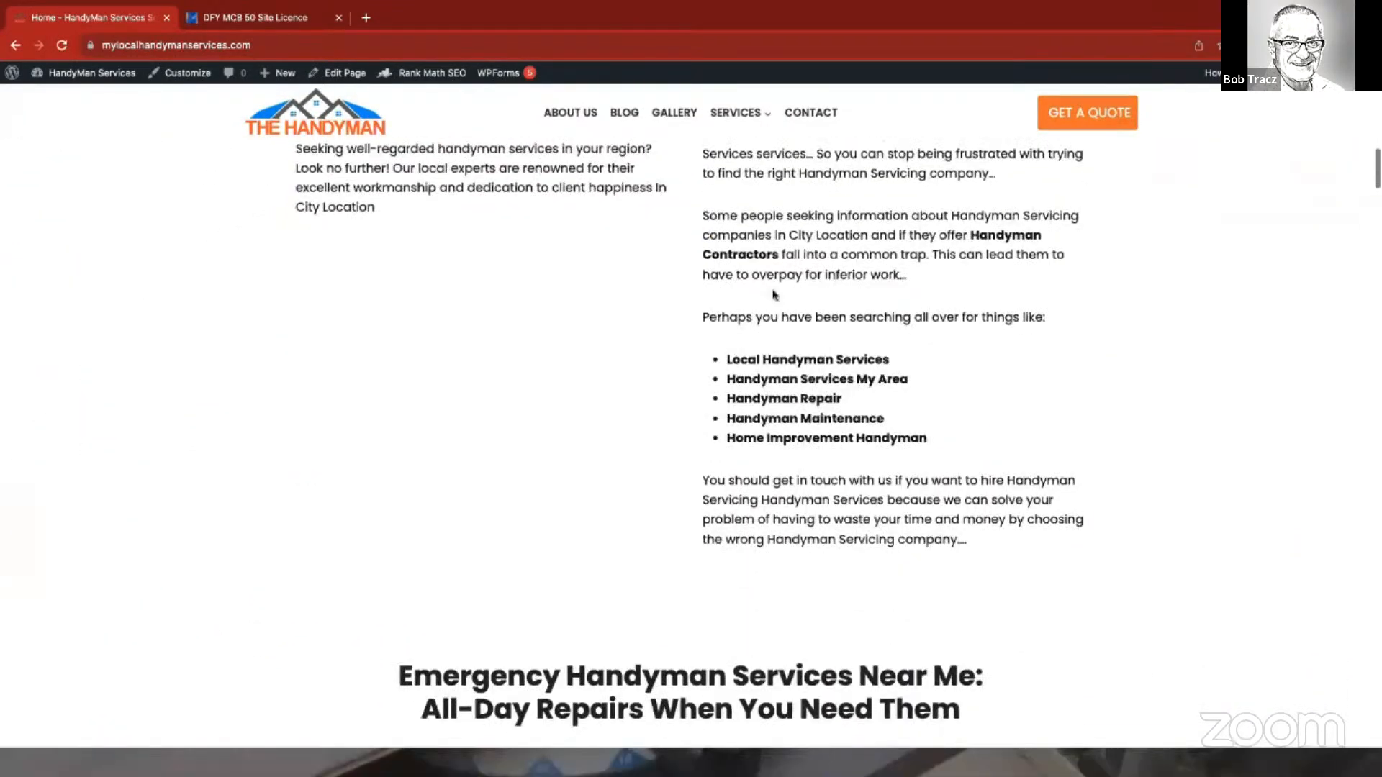
{"action": "scroll", "coordinate": [771, 297], "scroll_direction": "down", "scroll_amount": 5}
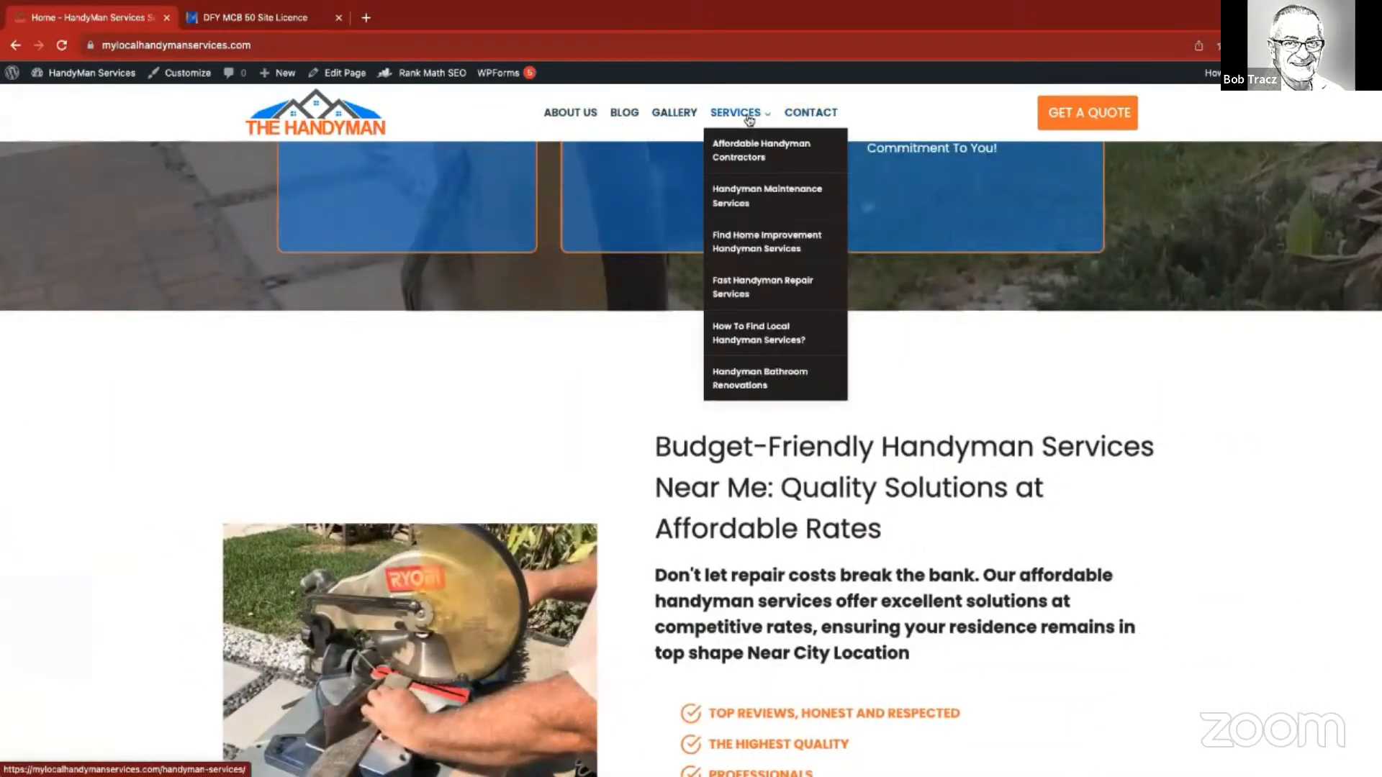
{"action": "left_click", "coordinate": [663, 113]}
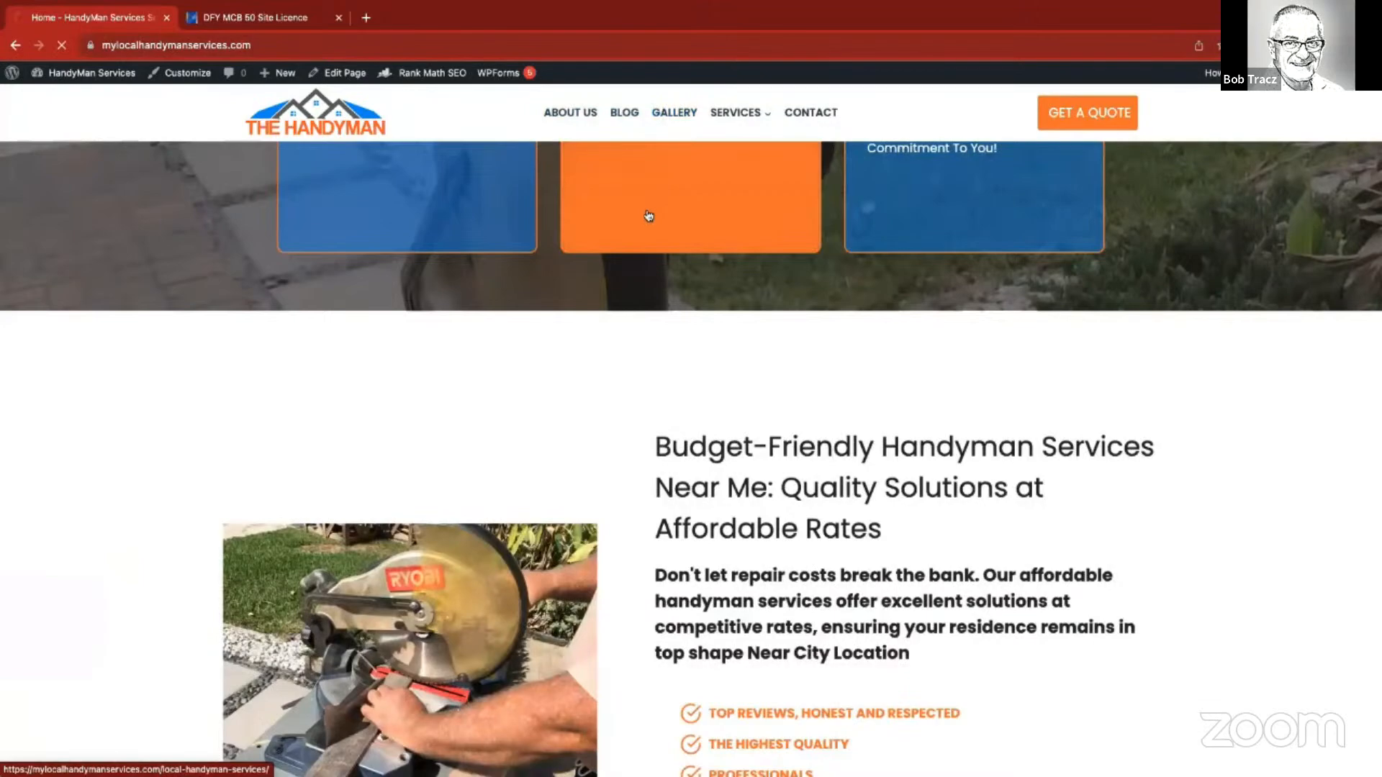
{"action": "scroll", "coordinate": [633, 244], "scroll_direction": "down", "scroll_amount": 6}
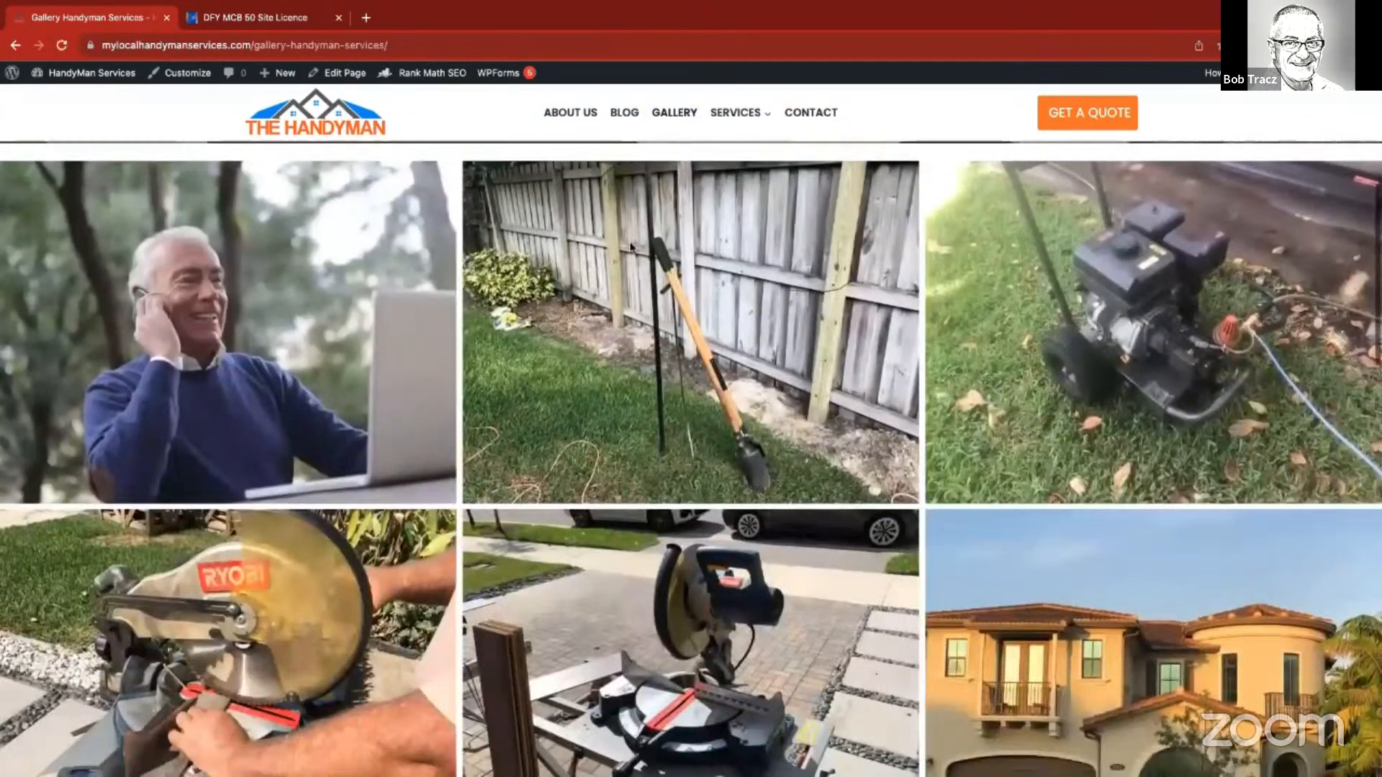
{"action": "scroll", "coordinate": [517, 421], "scroll_direction": "down", "scroll_amount": 7}
{"action": "scroll", "coordinate": [517, 421], "scroll_direction": "down", "scroll_amount": 15}
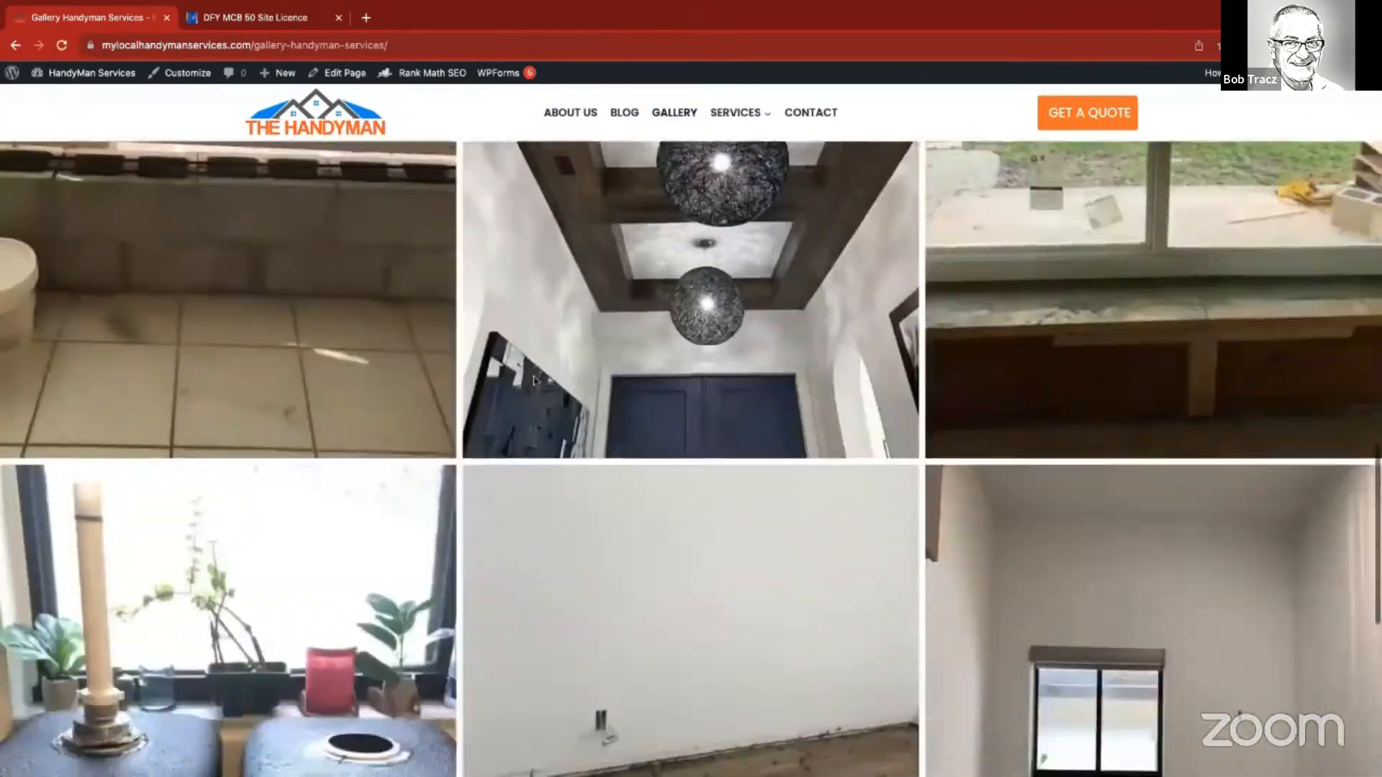
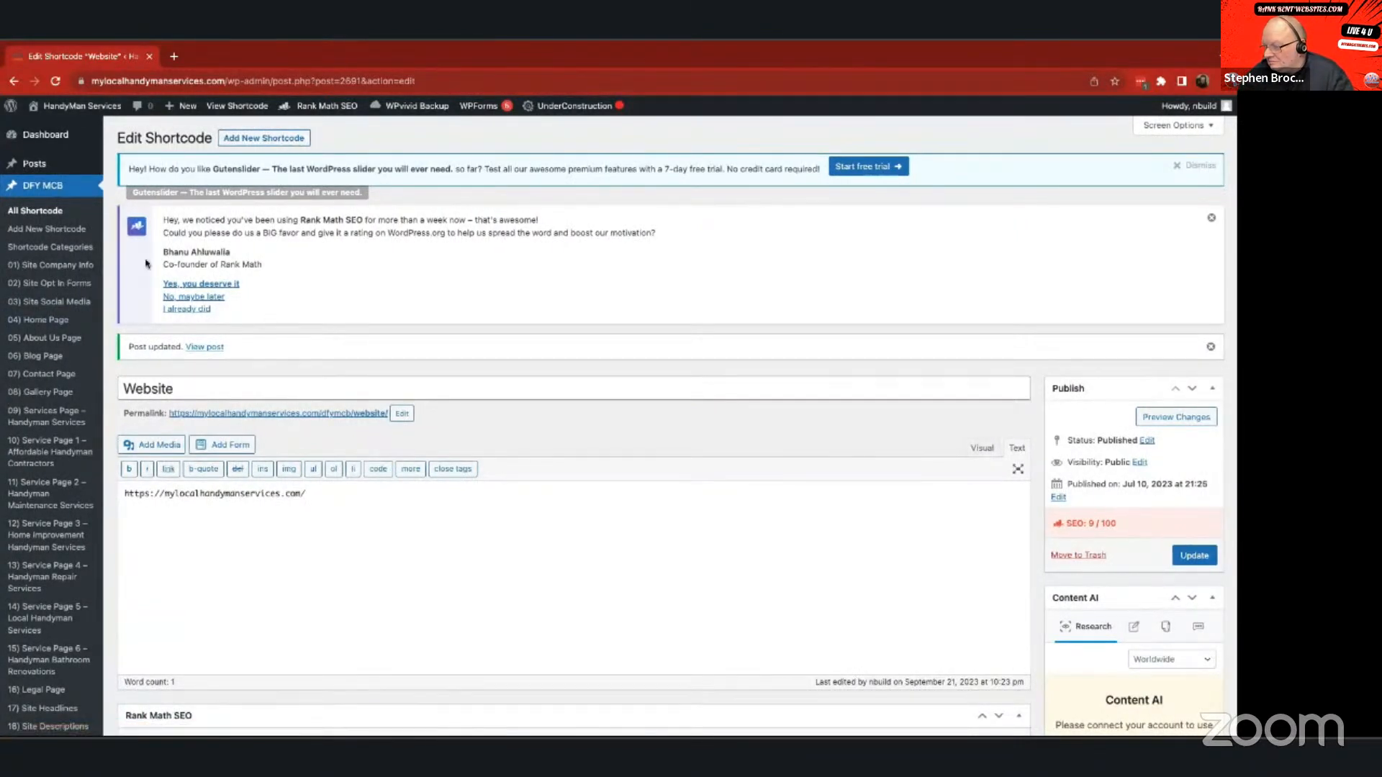
Step: Replace the placeholder in the Name shortcode under Site Company Info with the owner's full name and update it
{"action": "left_click", "coordinate": [47, 265]}
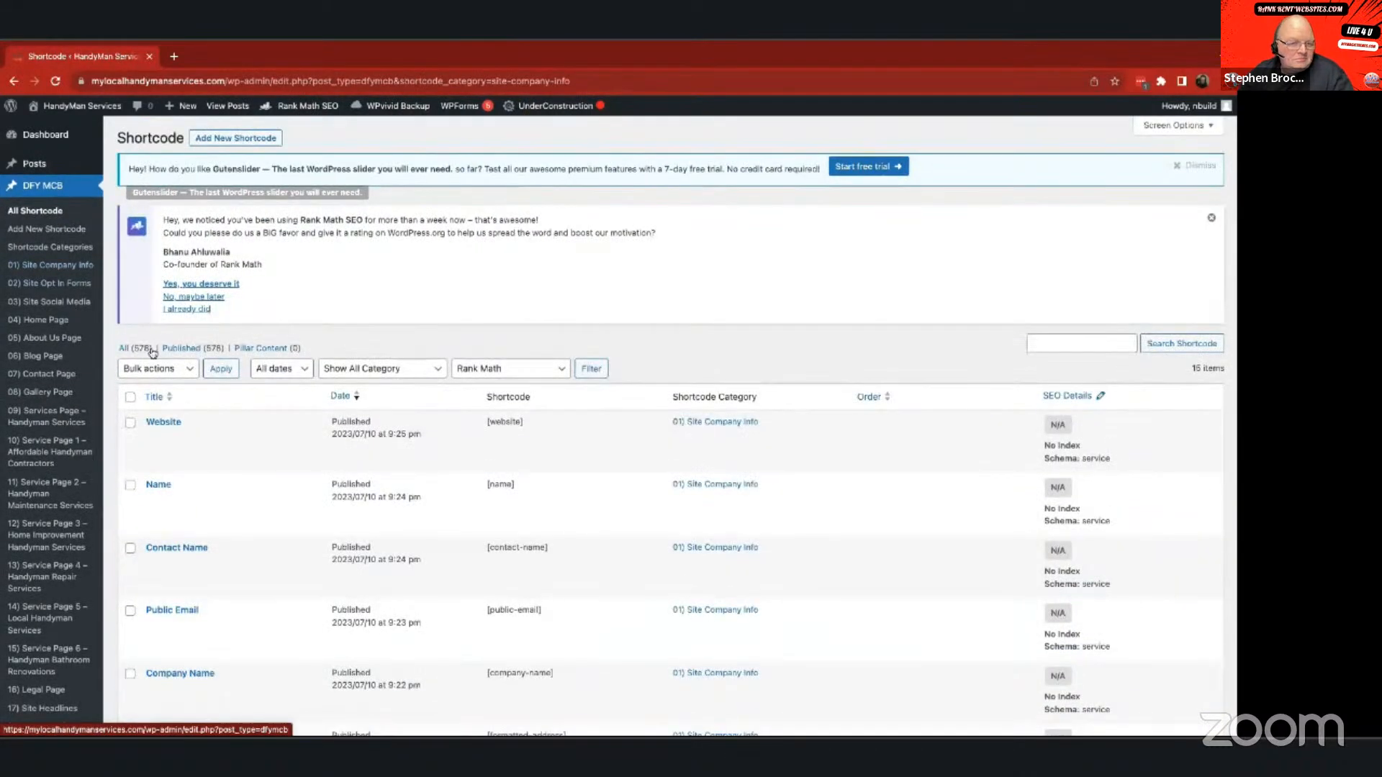
{"action": "scroll", "coordinate": [406, 428], "scroll_direction": "down", "scroll_amount": 2}
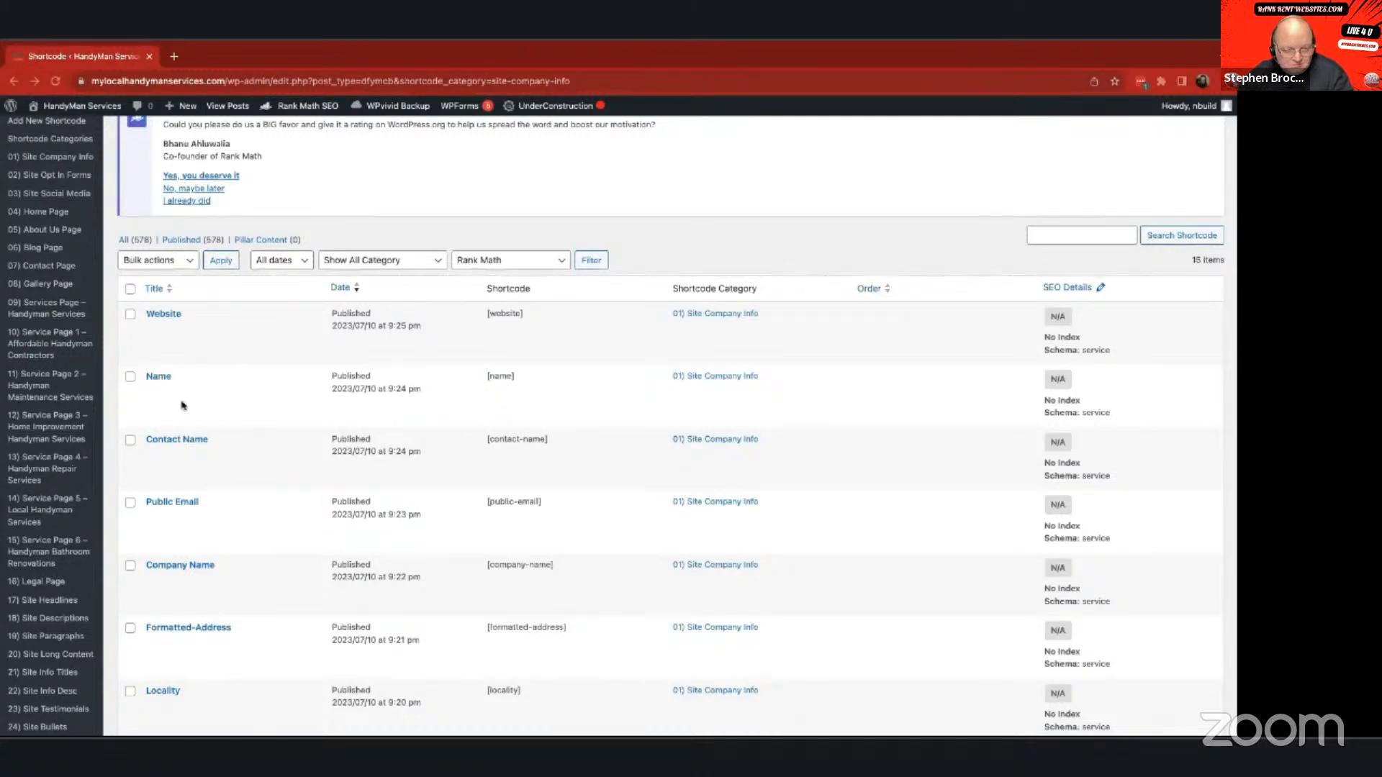
{"action": "left_click", "coordinate": [153, 392]}
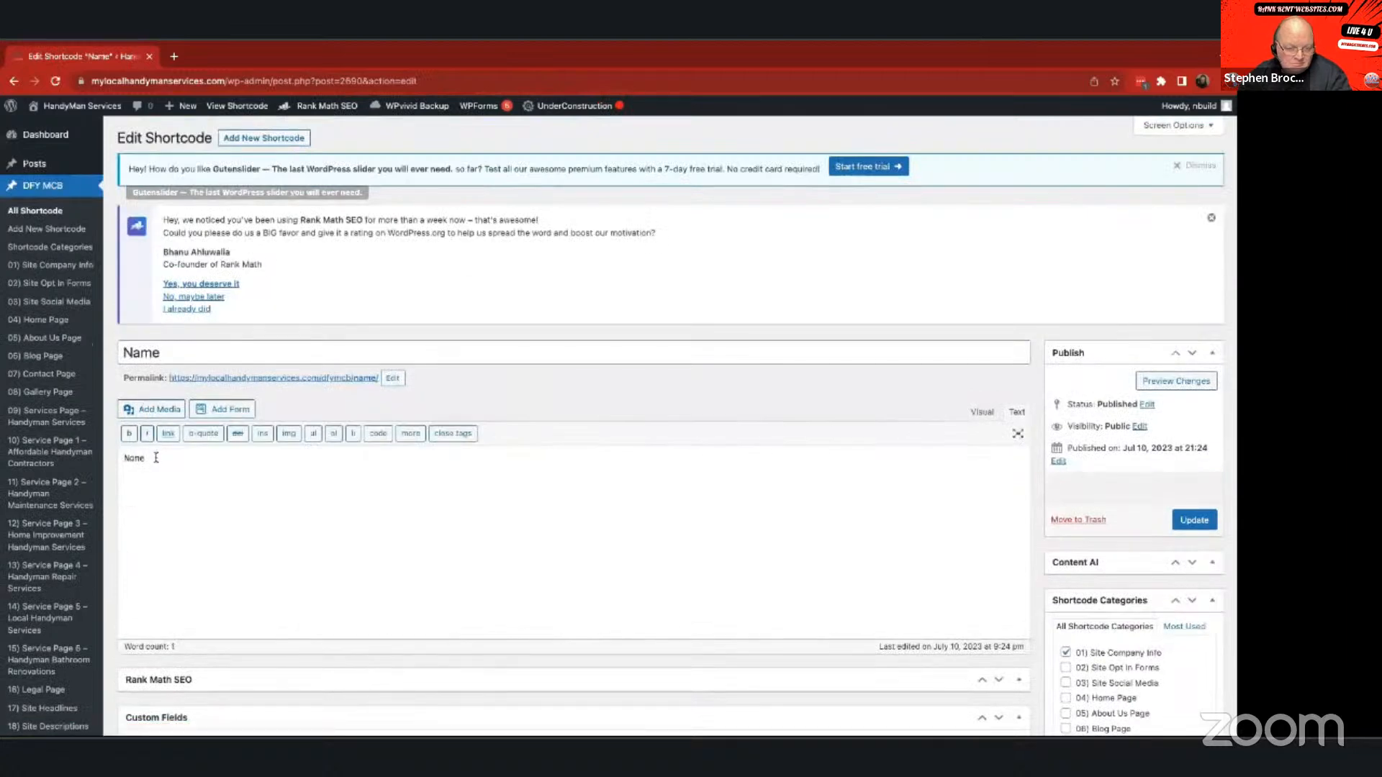
{"action": "double_click", "coordinate": [135, 458]}
{"action": "right_click", "coordinate": [135, 458]}
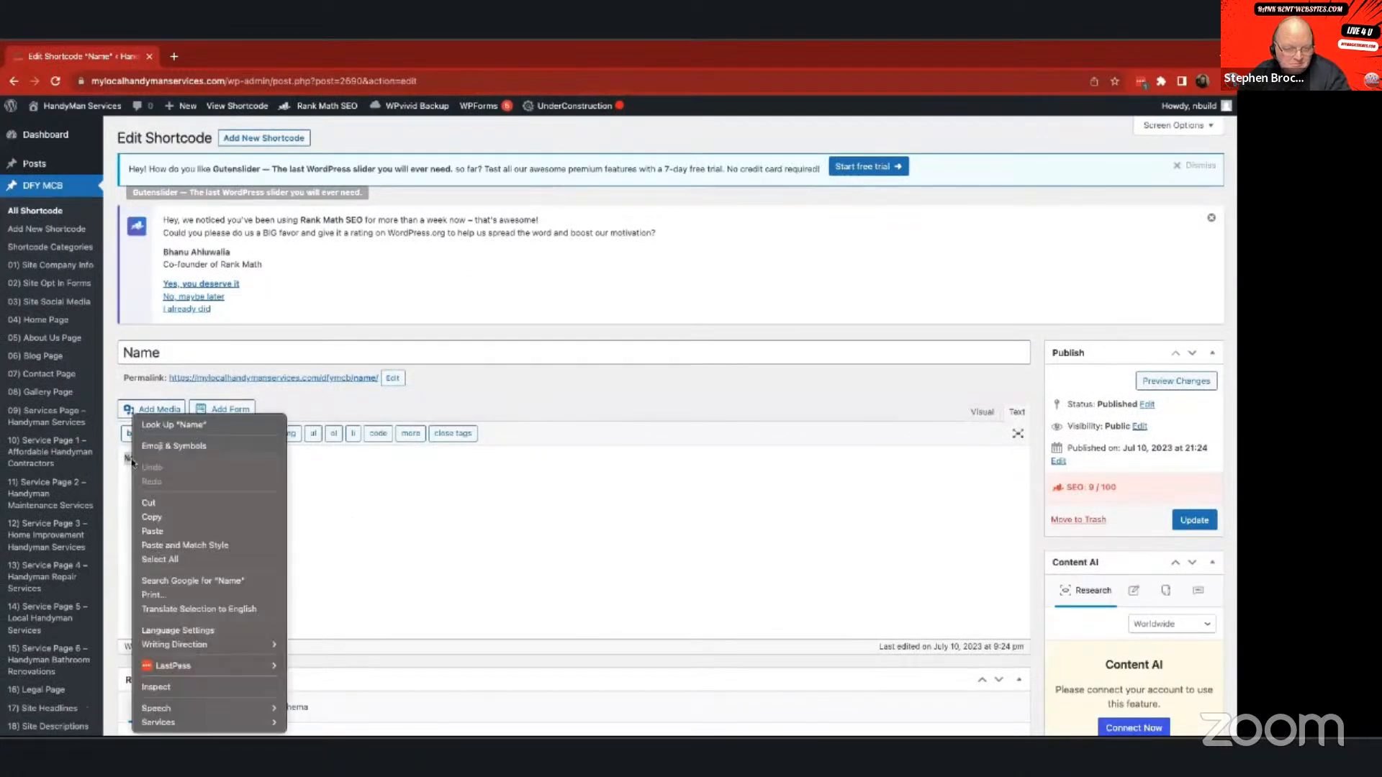
{"action": "left_click", "coordinate": [189, 530]}
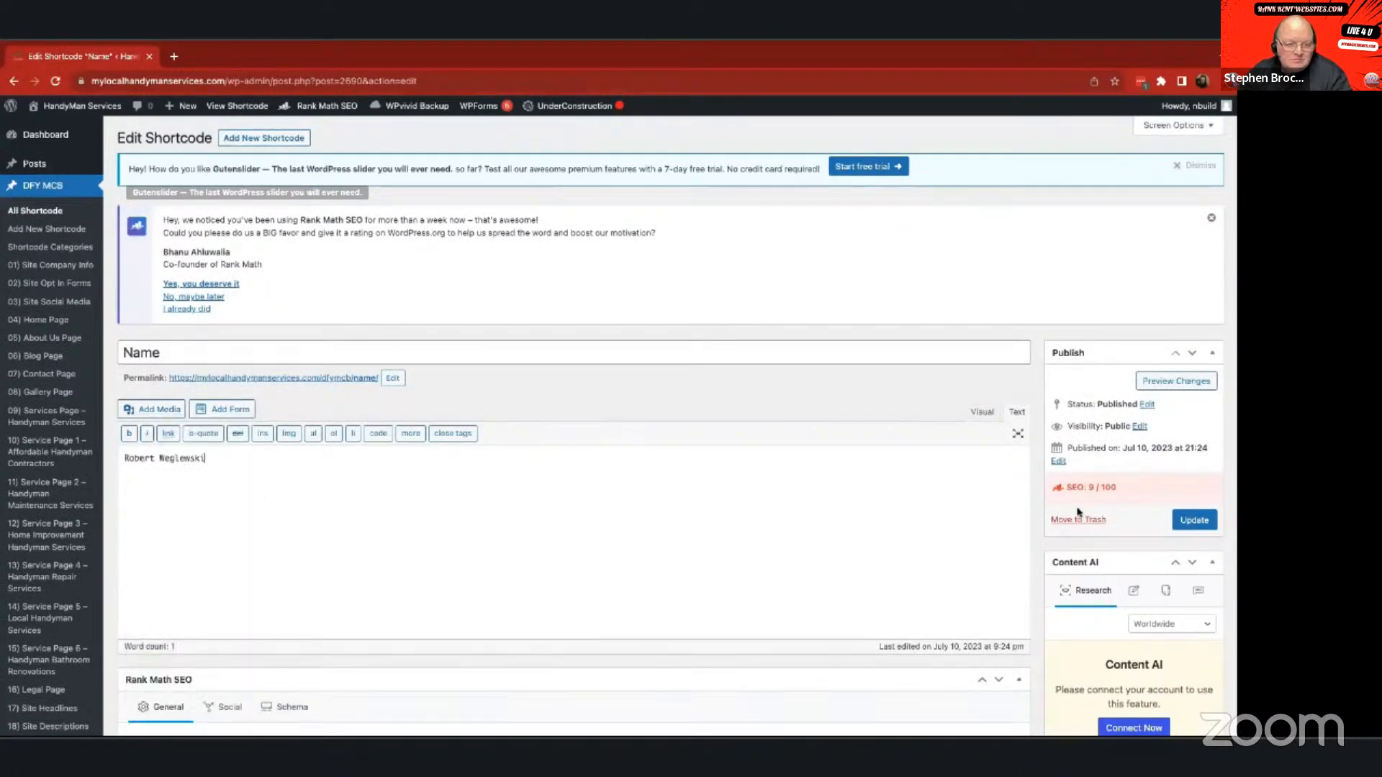
{"action": "left_click", "coordinate": [1191, 519]}
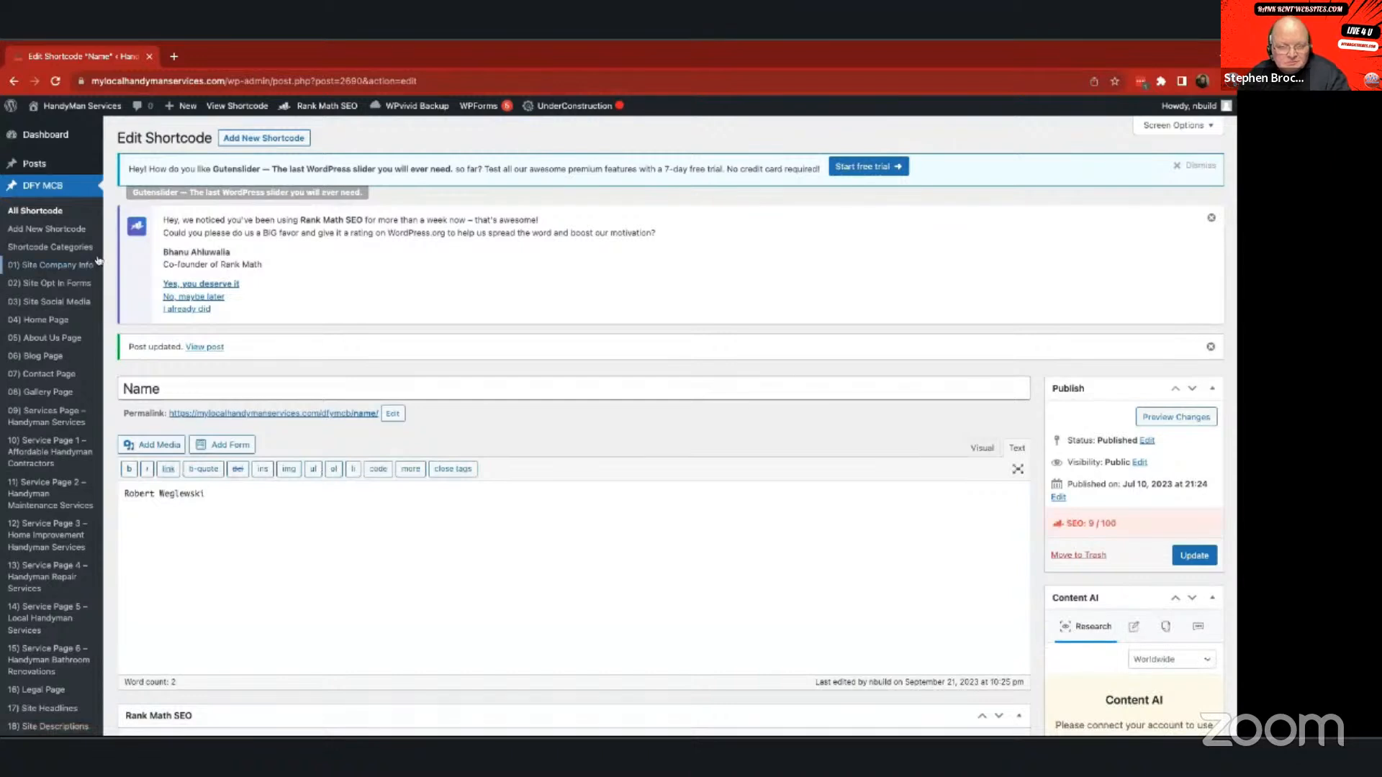
Step: Replace the placeholder in the Contact Name shortcode under Site Company Info with the contact's full name and update it
{"action": "left_click", "coordinate": [58, 265]}
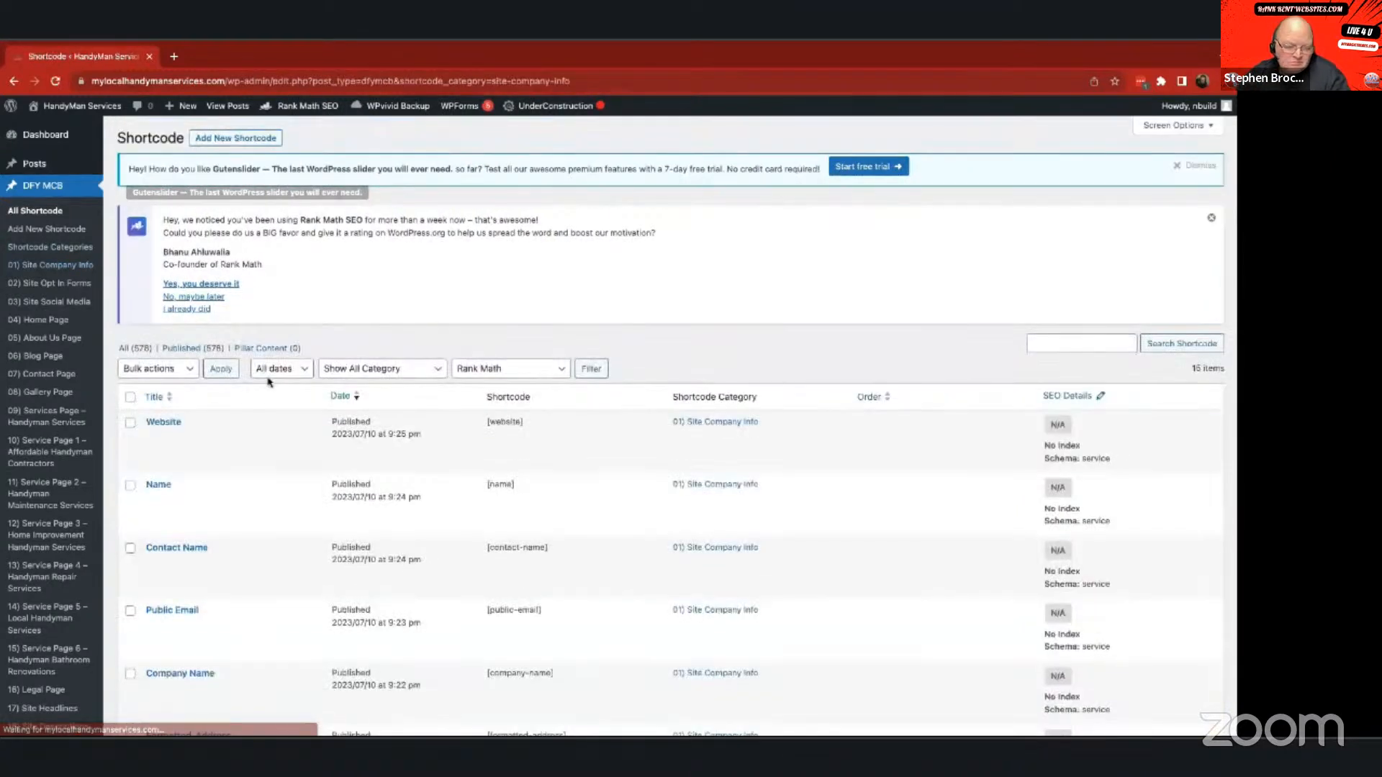
{"action": "scroll", "coordinate": [268, 381], "scroll_direction": "down", "scroll_amount": 2}
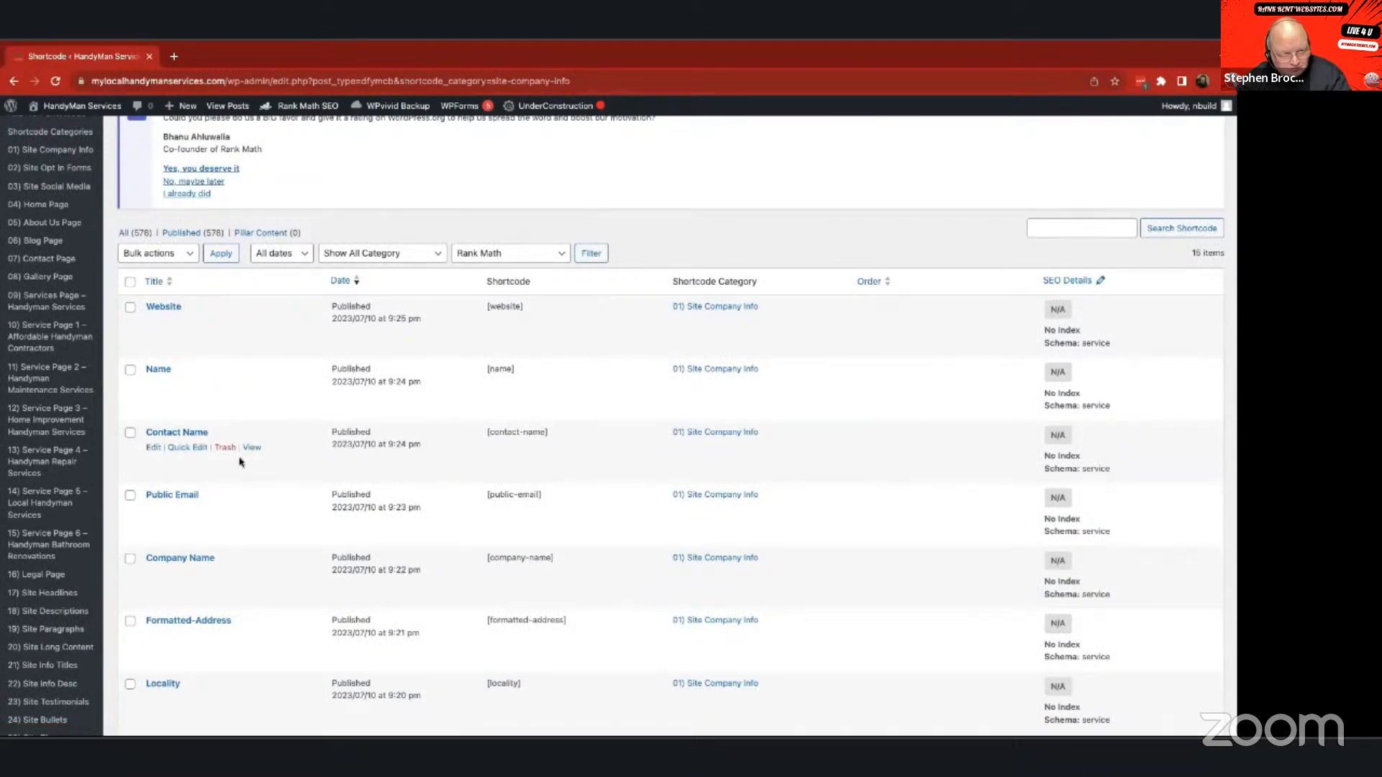
{"action": "left_click", "coordinate": [153, 447]}
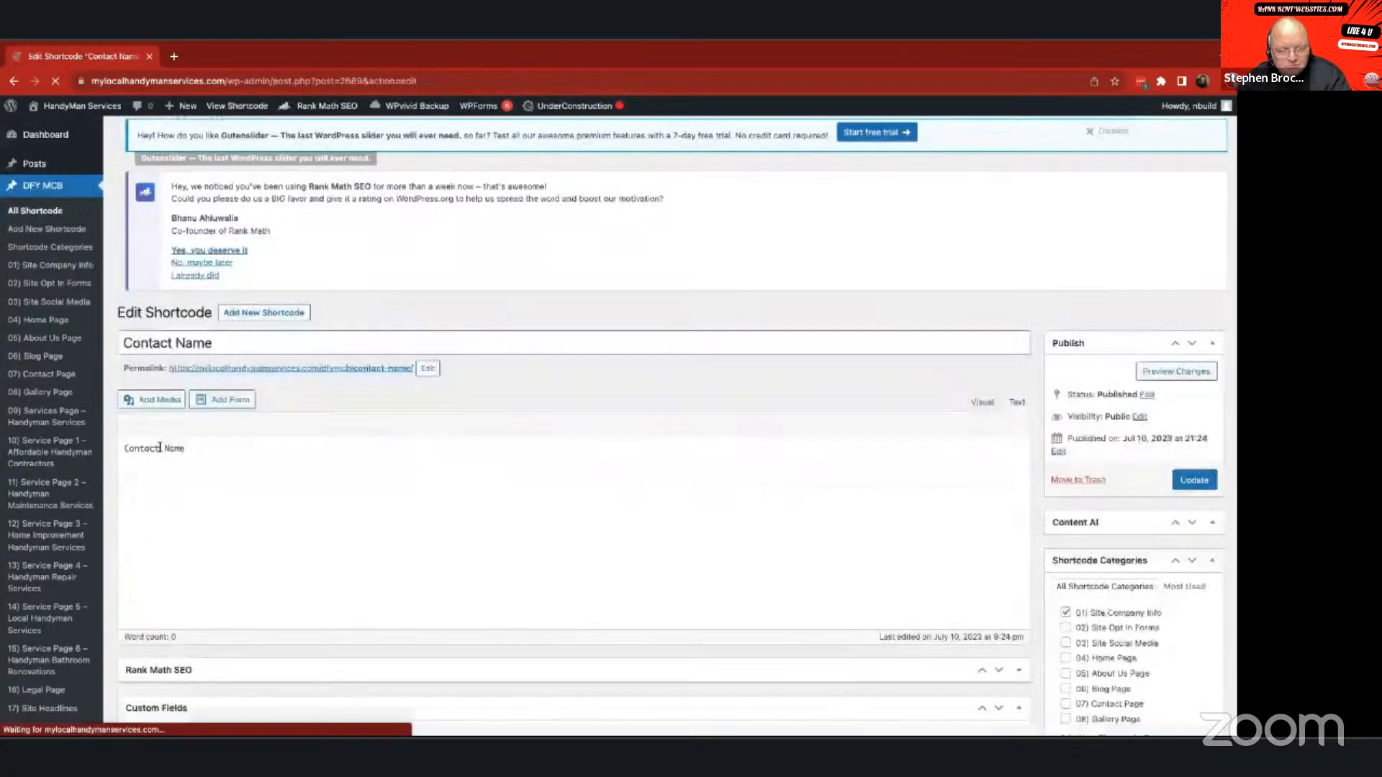
{"action": "triple_click", "coordinate": [189, 458]}
{"action": "right_click", "coordinate": [154, 458]}
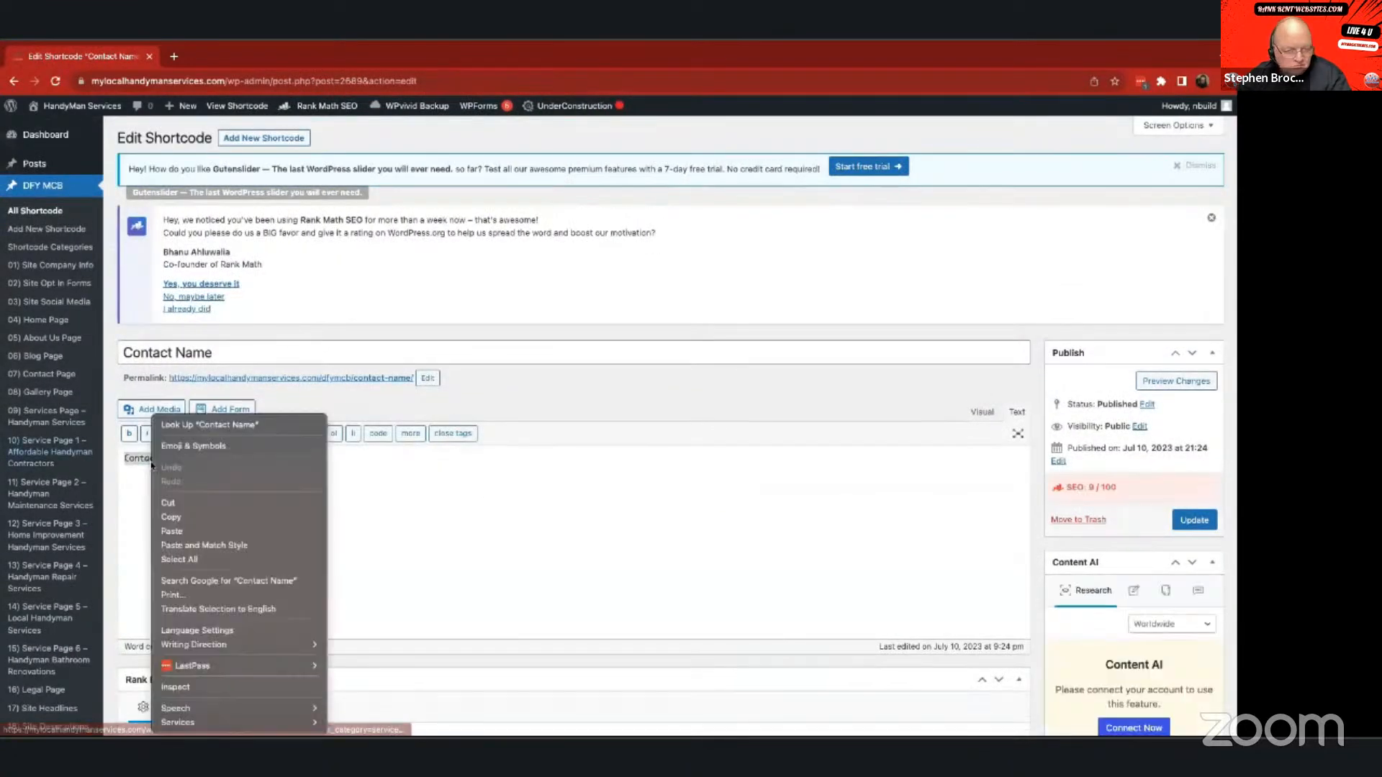
{"action": "left_click", "coordinate": [191, 531]}
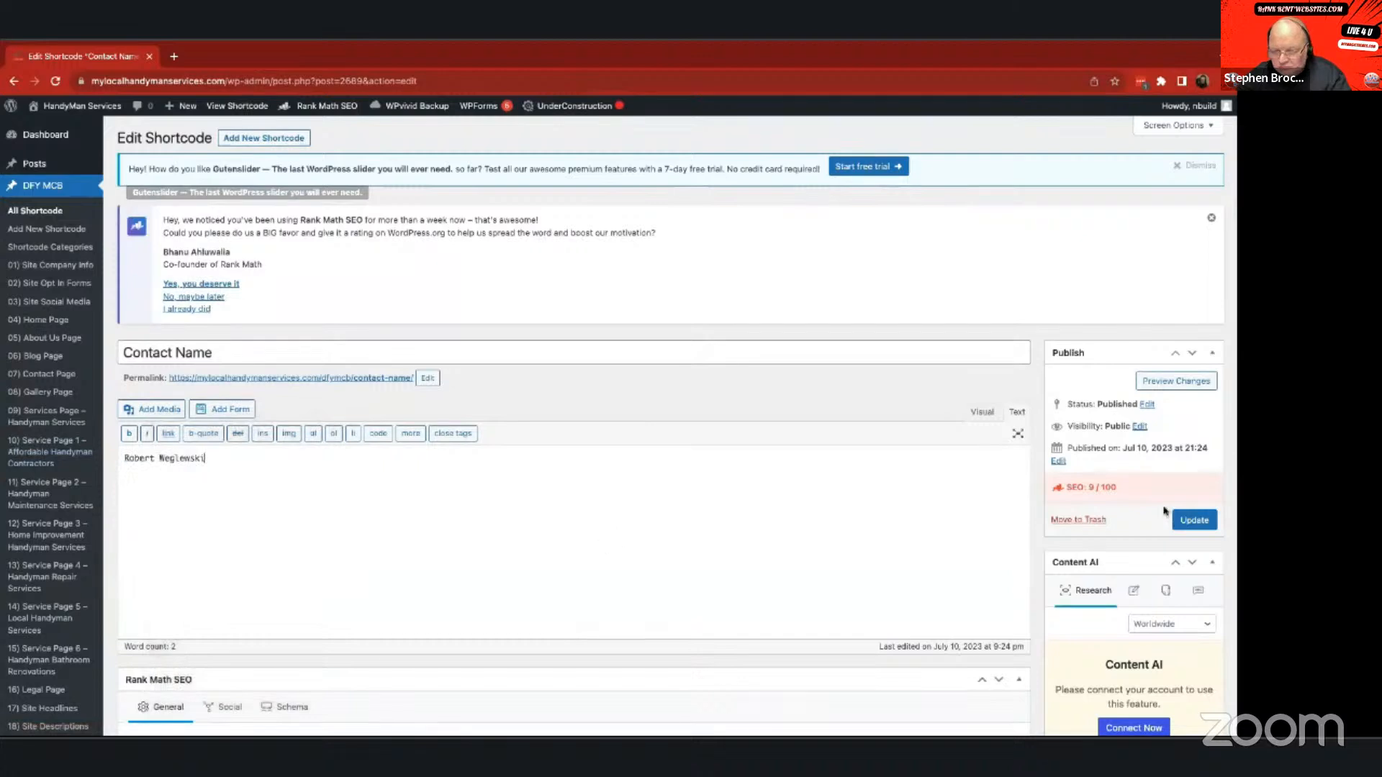
{"action": "left_click", "coordinate": [1194, 519]}
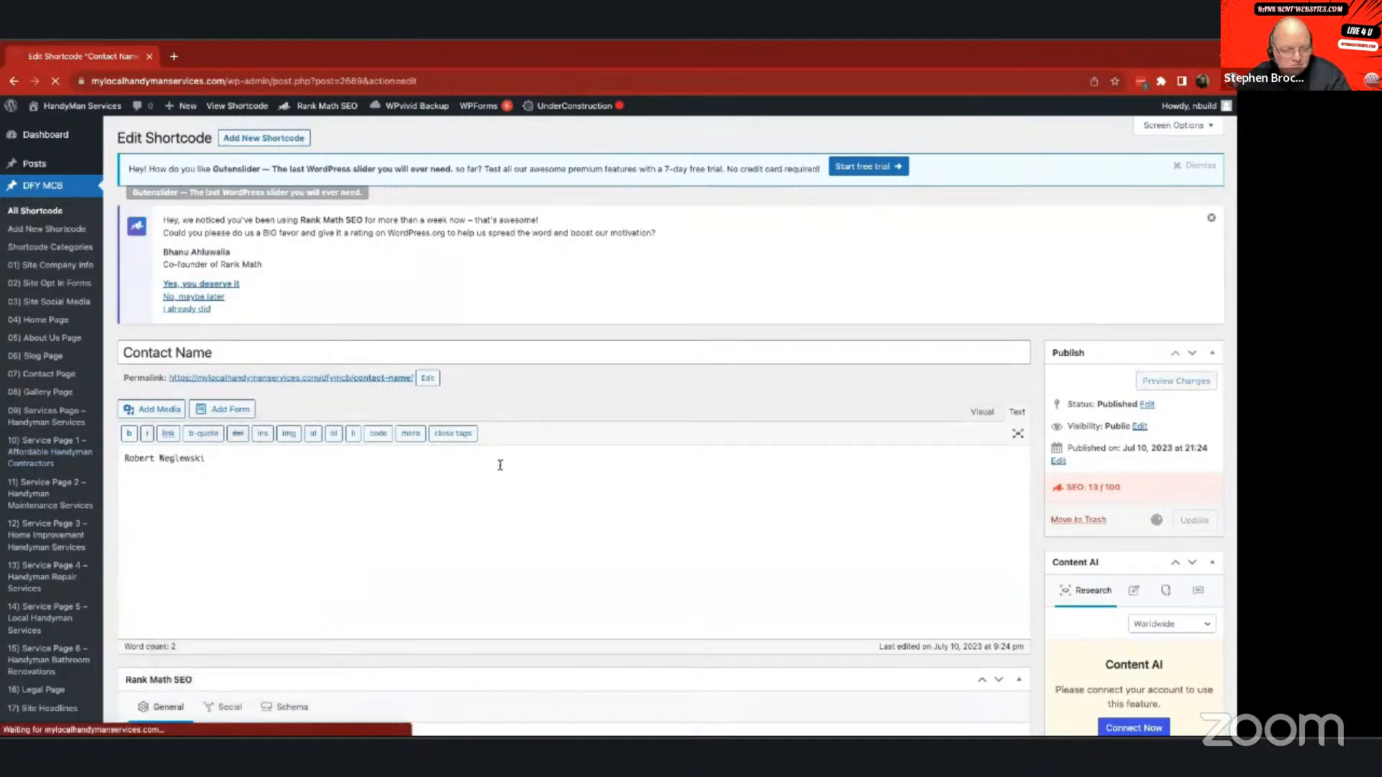
Step: Fill in the business e-mail address in the Public Email shortcode under Site Company Info and update it
{"action": "left_click", "coordinate": [81, 266]}
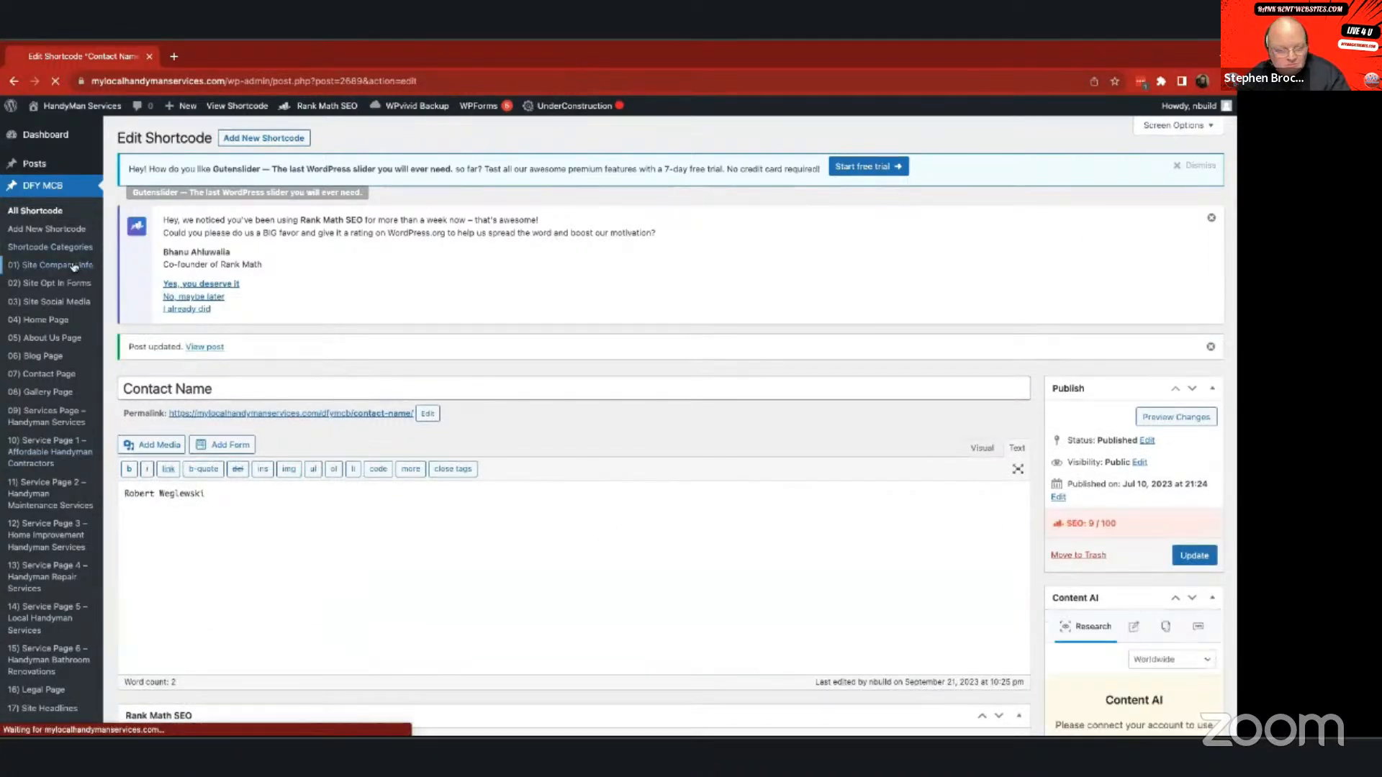
{"action": "scroll", "coordinate": [302, 435], "scroll_direction": "down", "scroll_amount": 3}
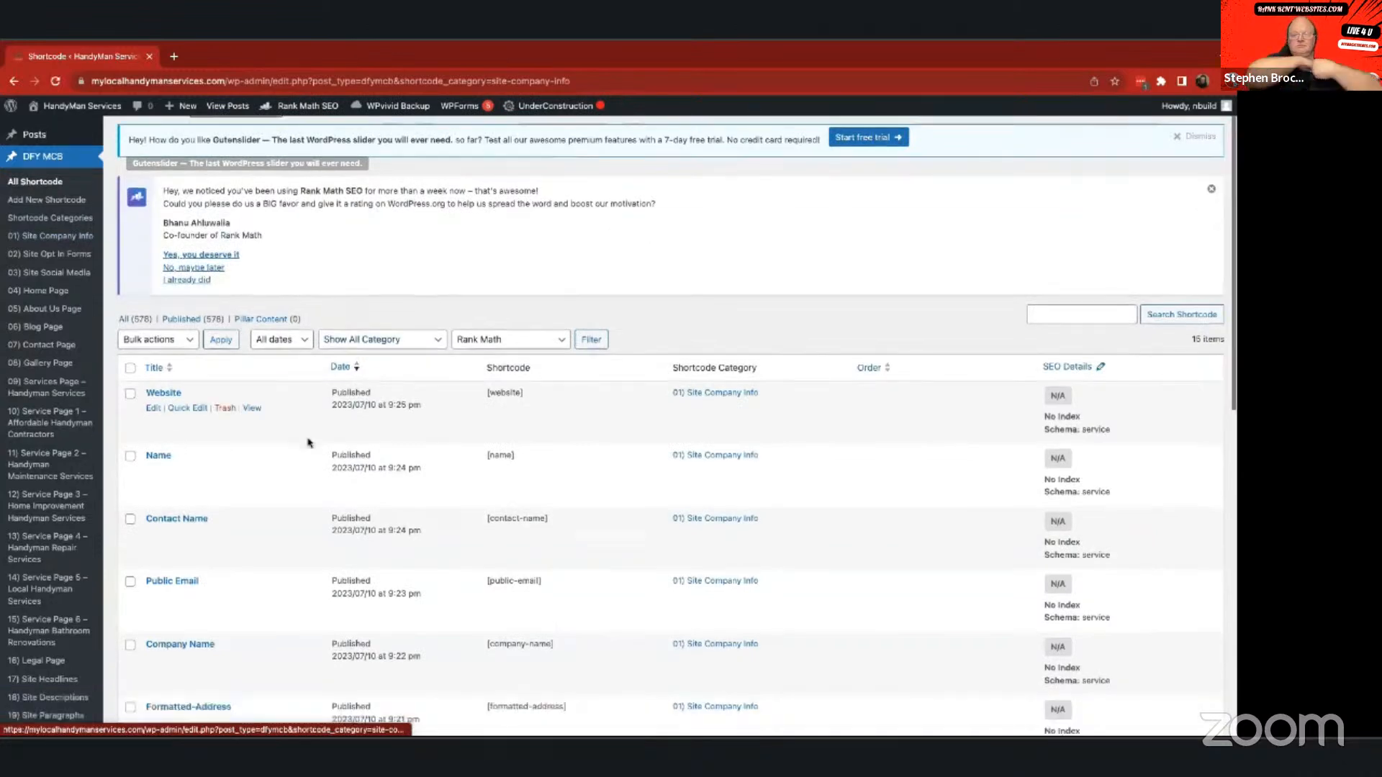
{"action": "scroll", "coordinate": [291, 439], "scroll_direction": "down", "scroll_amount": 2}
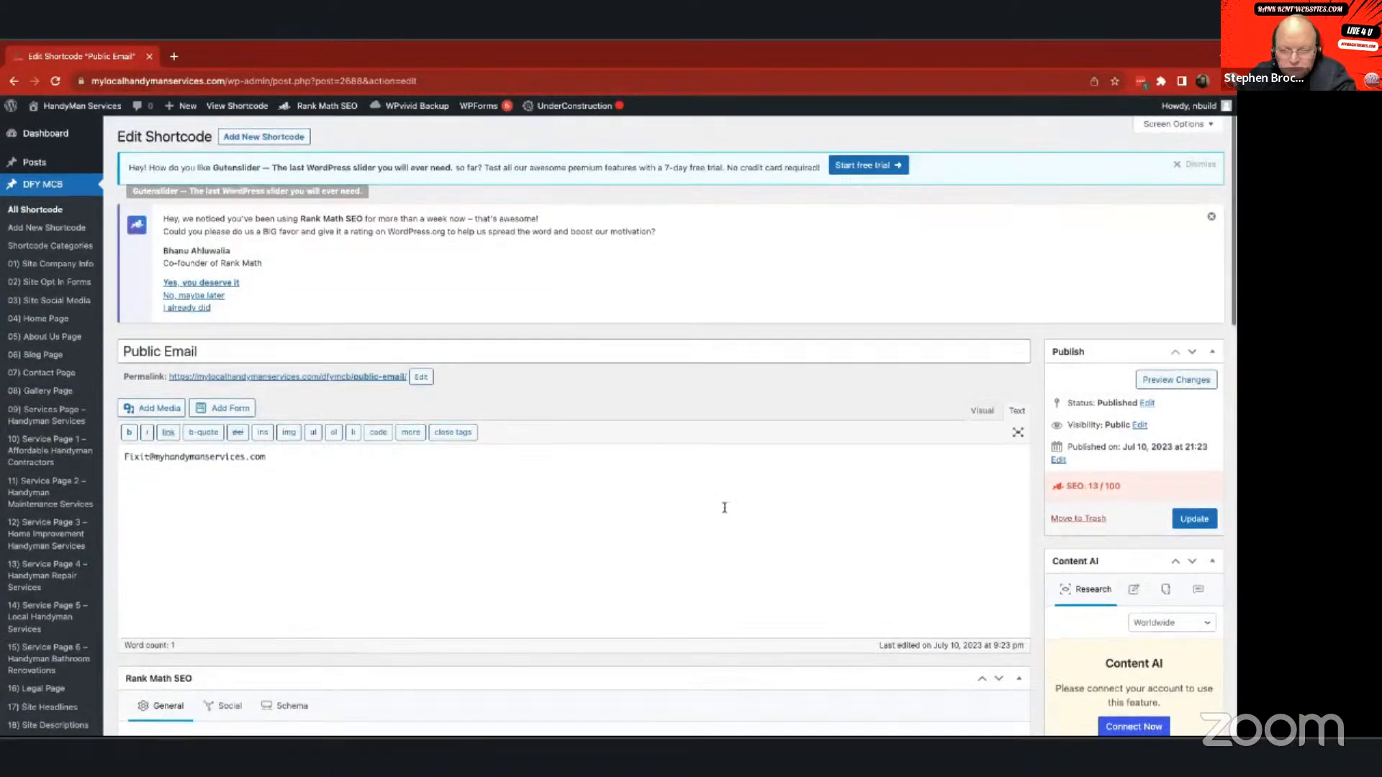
{"action": "scroll", "coordinate": [723, 506], "scroll_direction": "down", "scroll_amount": 3}
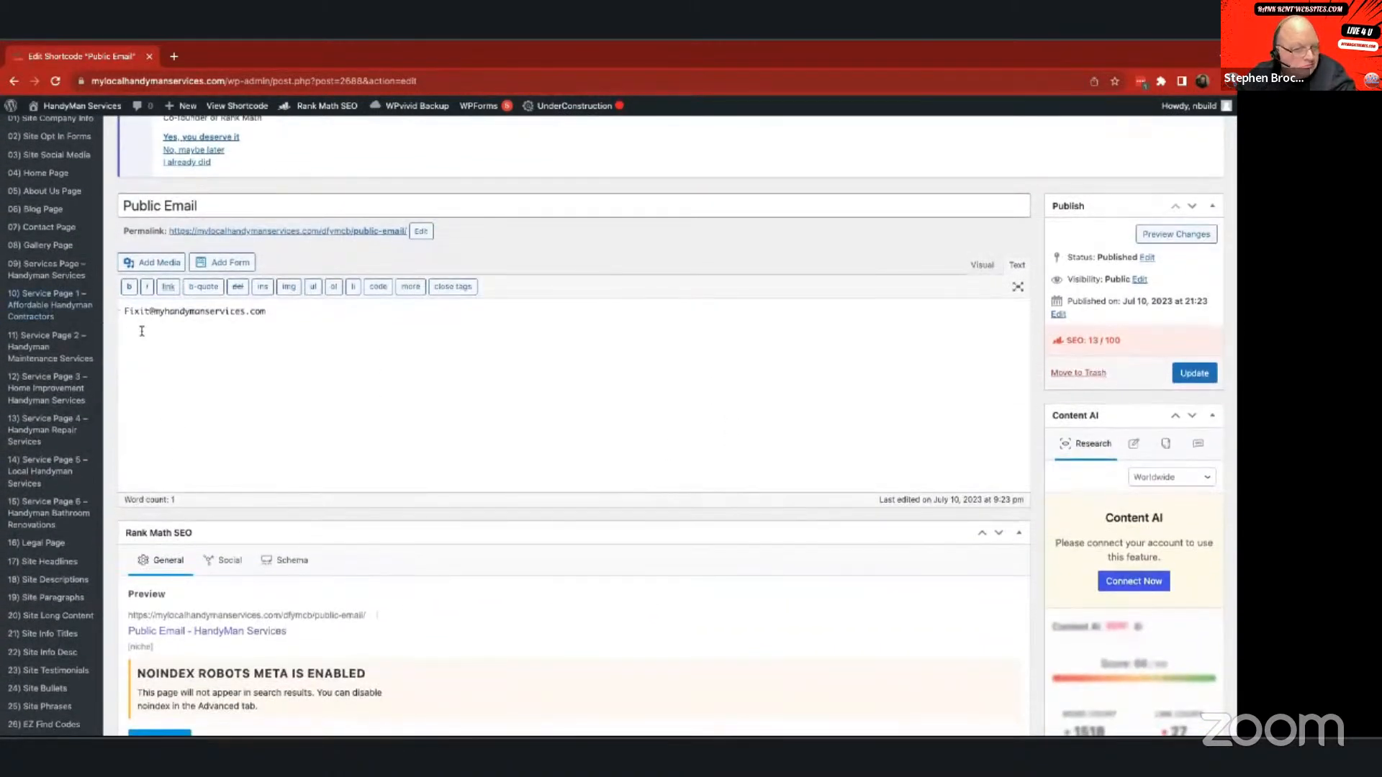
{"action": "left_click", "coordinate": [1194, 373]}
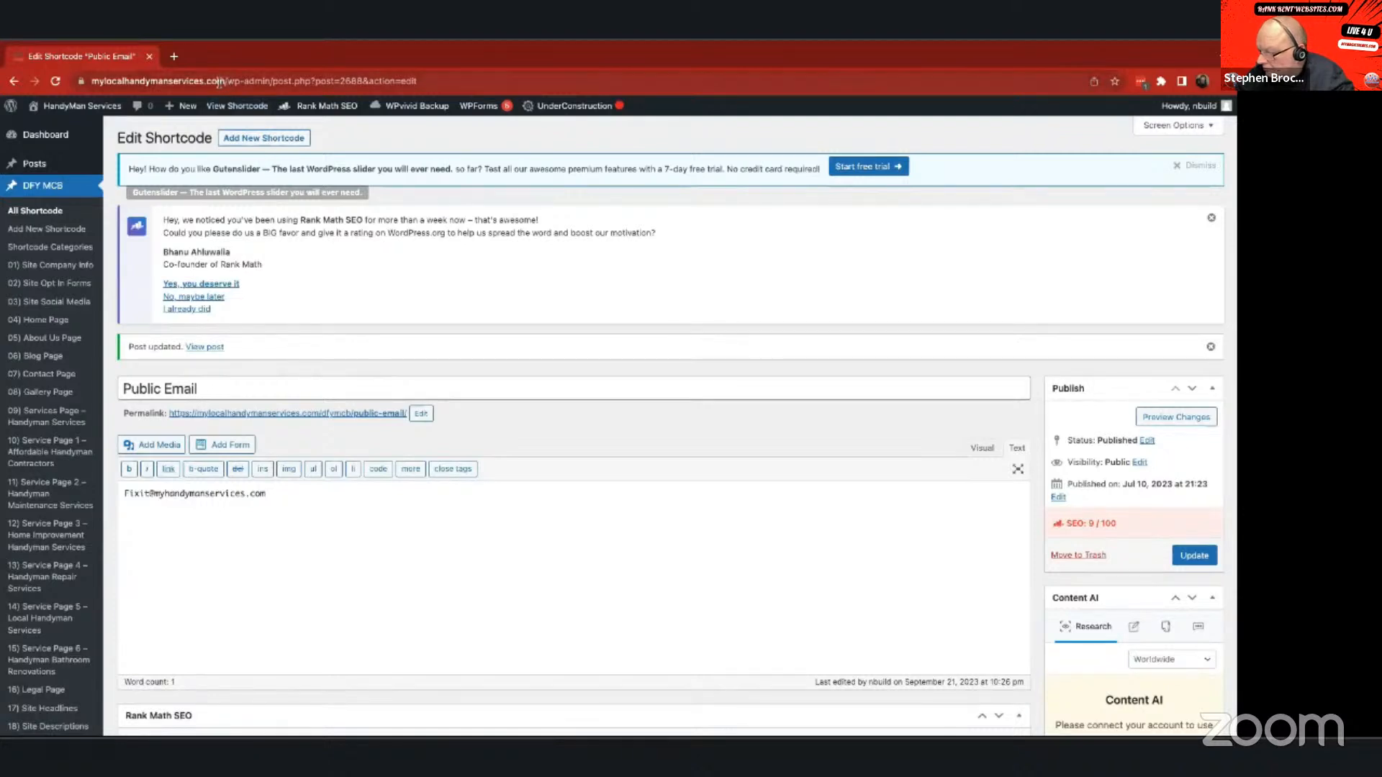
{"action": "left_click", "coordinate": [224, 80]}
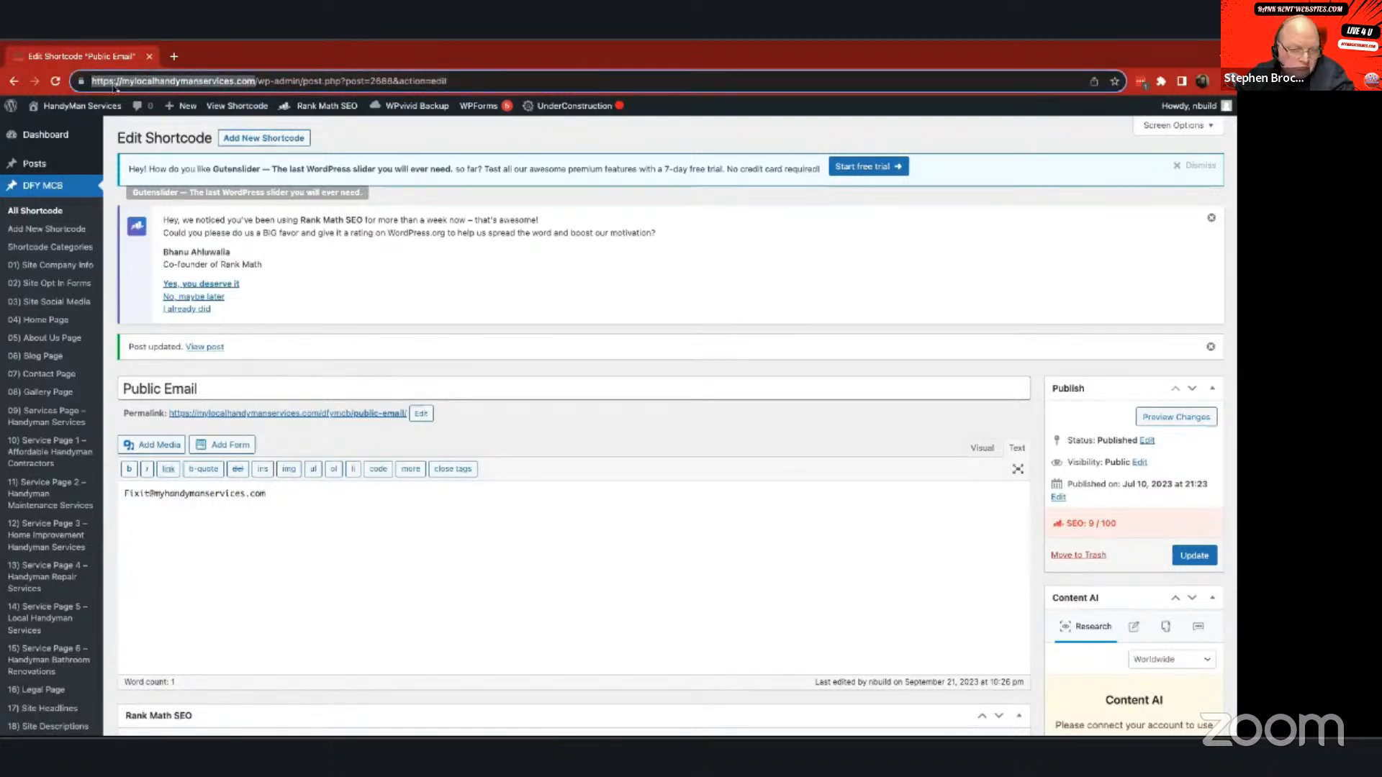
{"action": "right_click", "coordinate": [115, 85]}
{"action": "left_click", "coordinate": [146, 196]}
{"action": "left_click", "coordinate": [173, 56]}
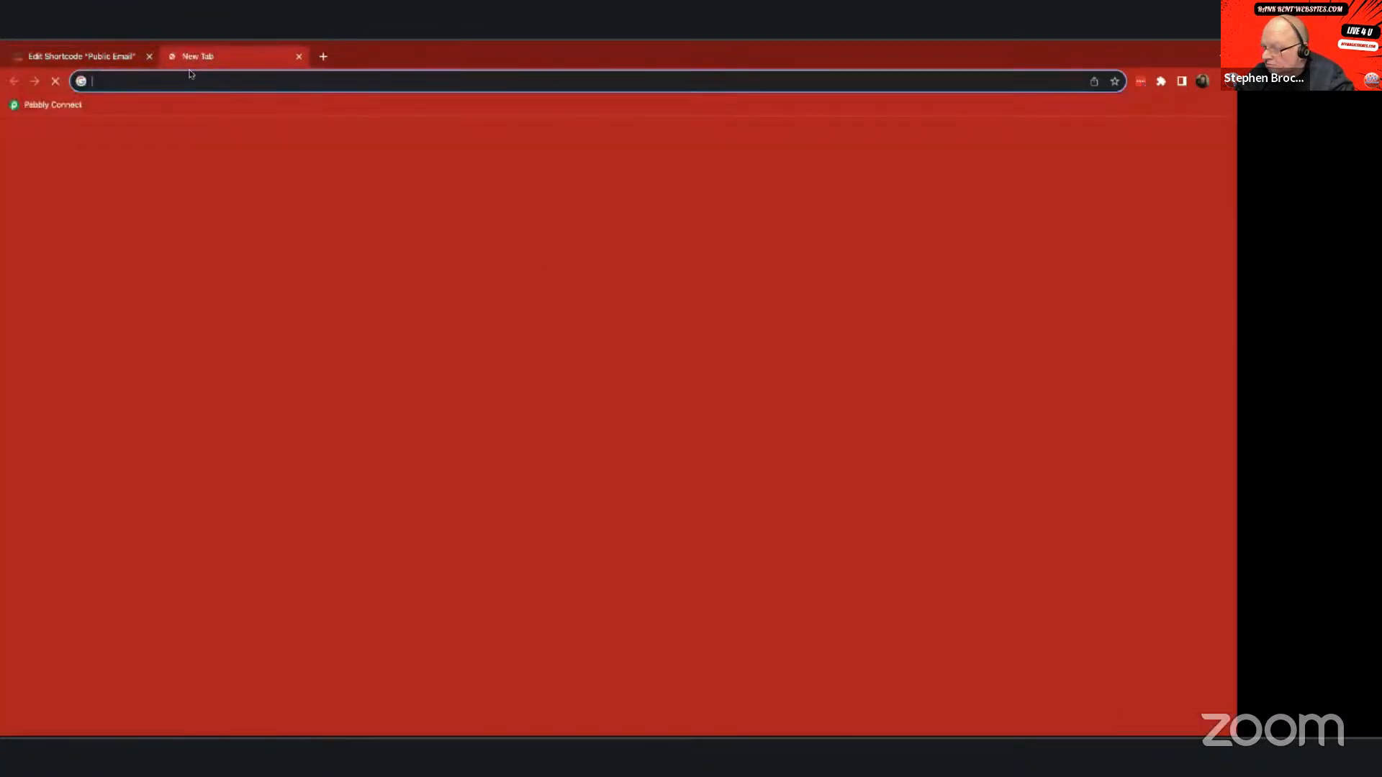
{"action": "right_click", "coordinate": [189, 78]}
{"action": "left_click", "coordinate": [277, 165]}
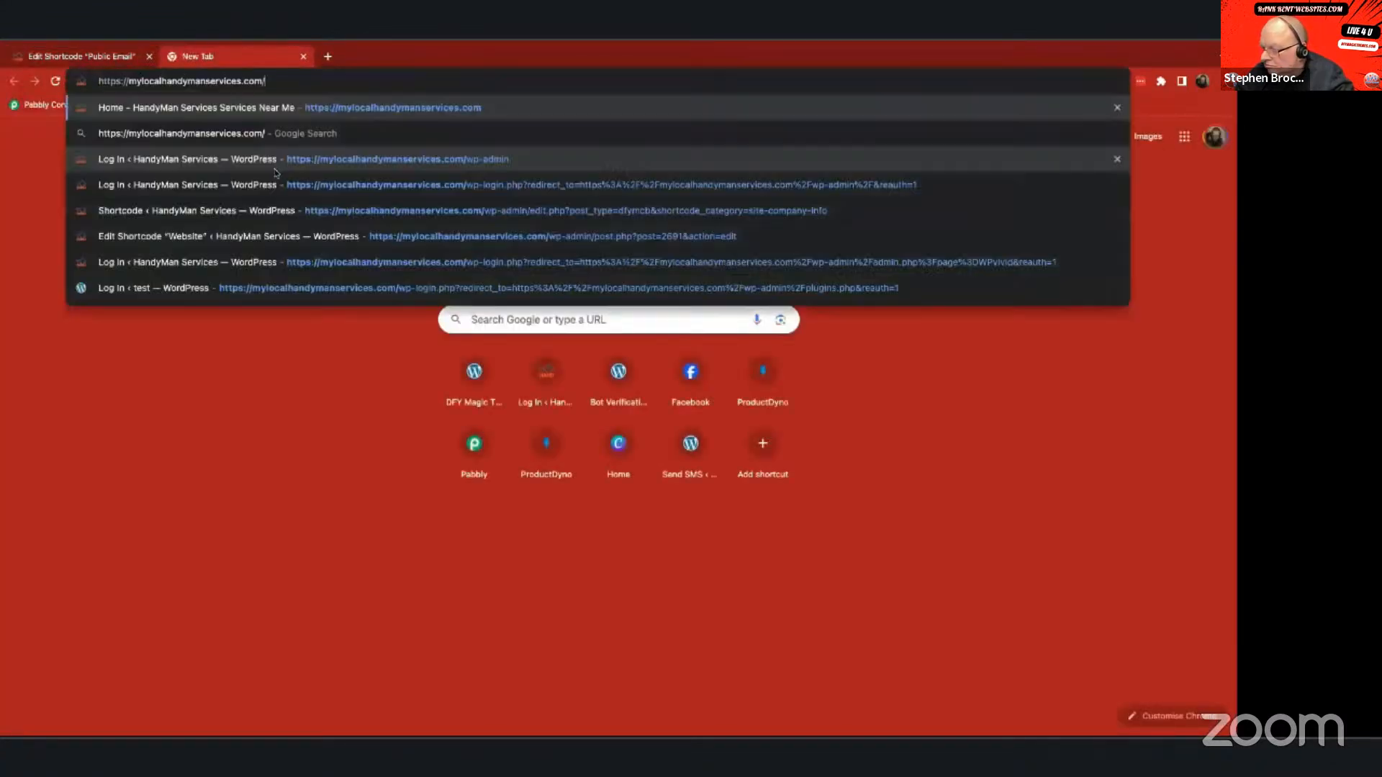
{"action": "key", "text": "Return"}
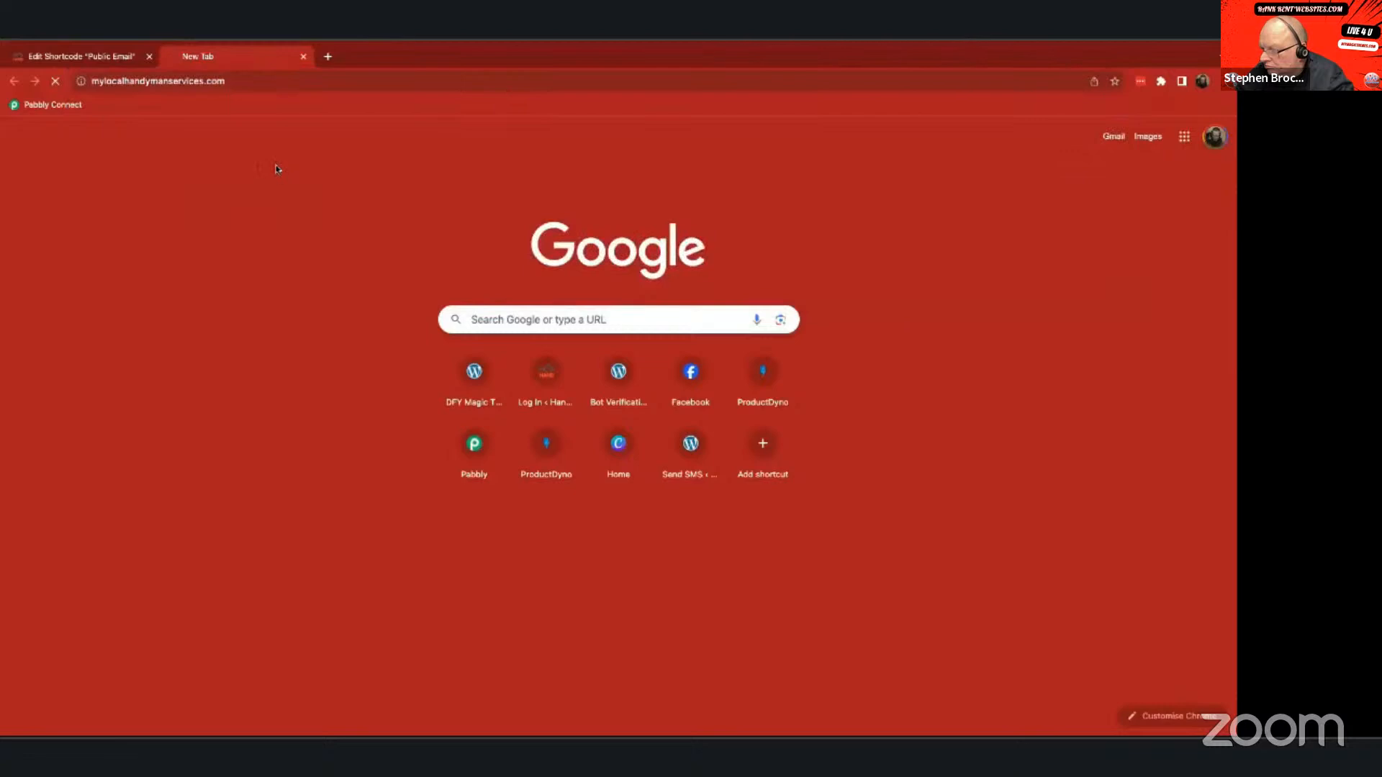
{"action": "scroll", "coordinate": [652, 366], "scroll_direction": "down", "scroll_amount": 15}
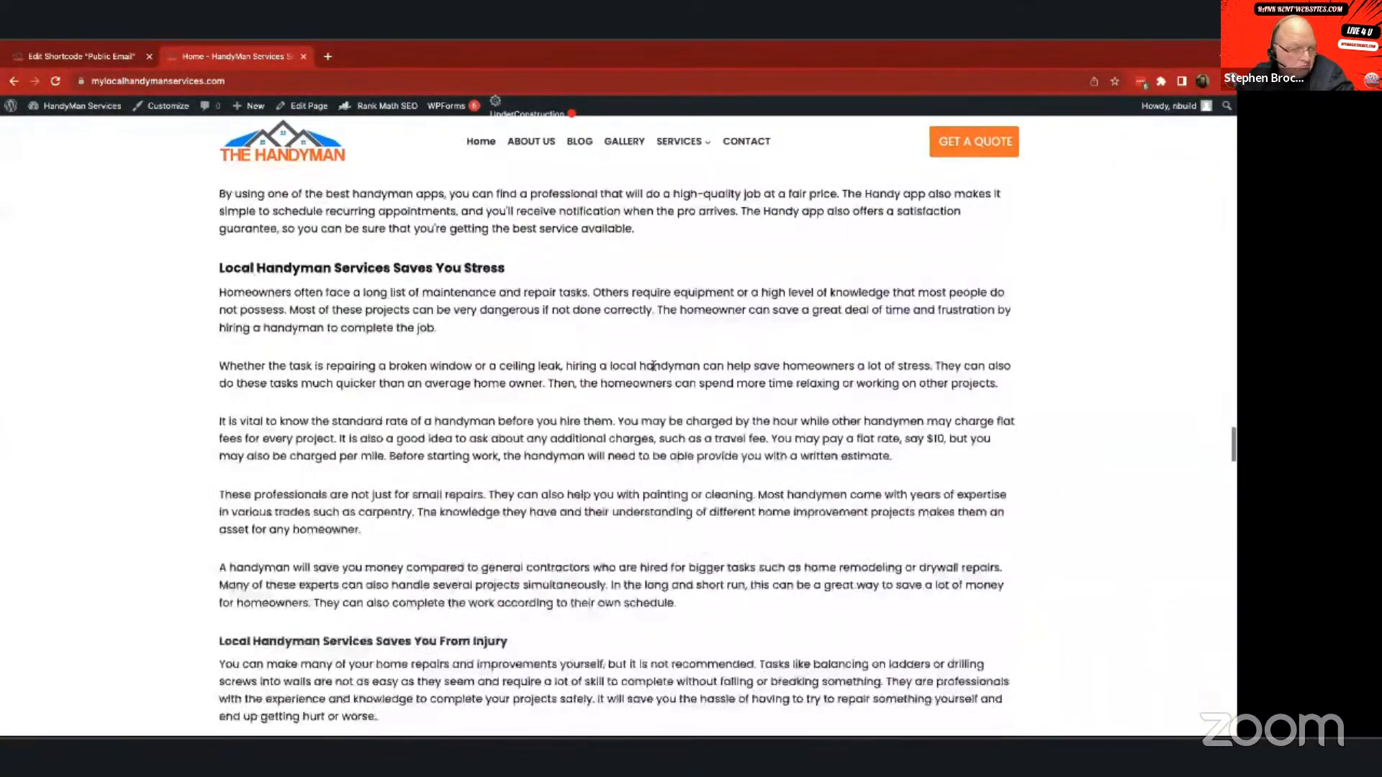
{"action": "scroll", "coordinate": [652, 365], "scroll_direction": "down", "scroll_amount": 20}
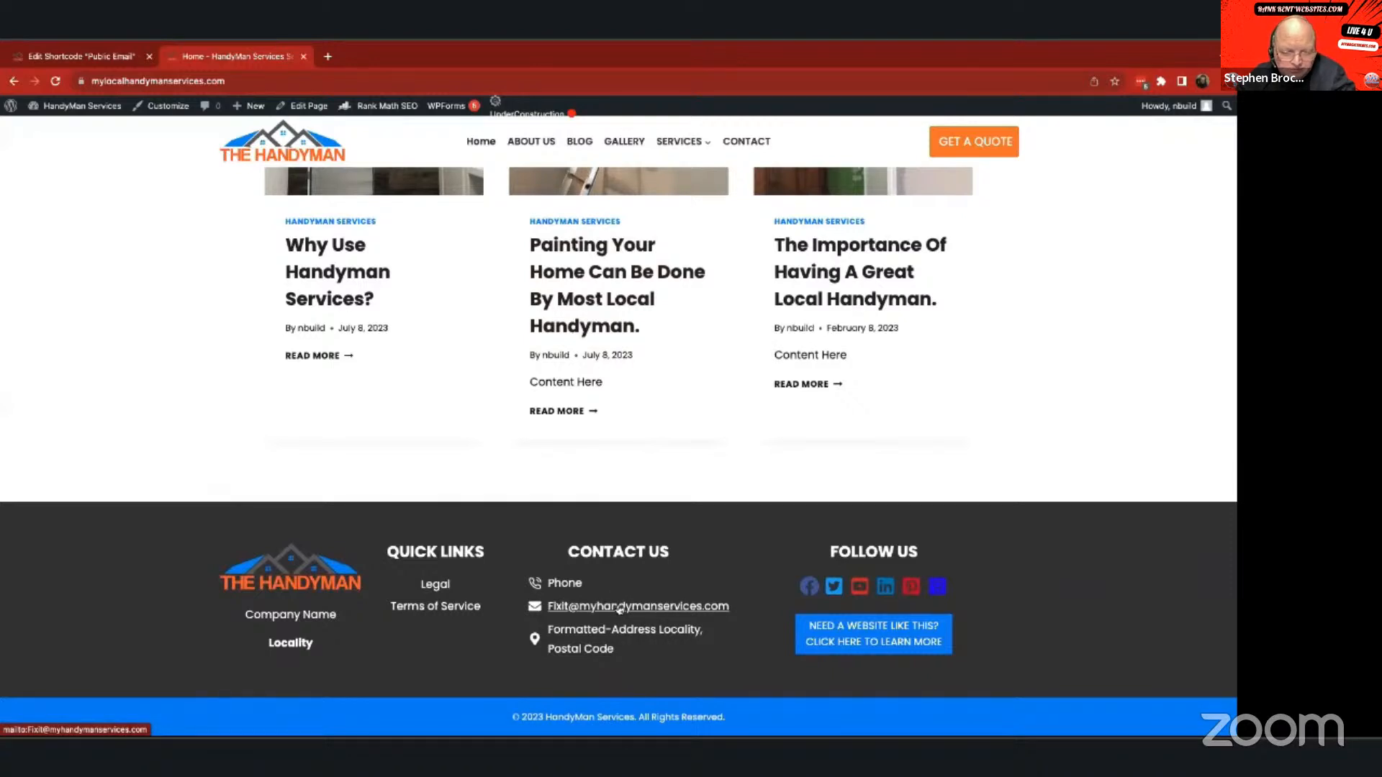
Step: Replace the placeholder in the Company Name shortcode under Site Company Info with "My Local Handyman Services" and update it
{"action": "left_click", "coordinate": [69, 57]}
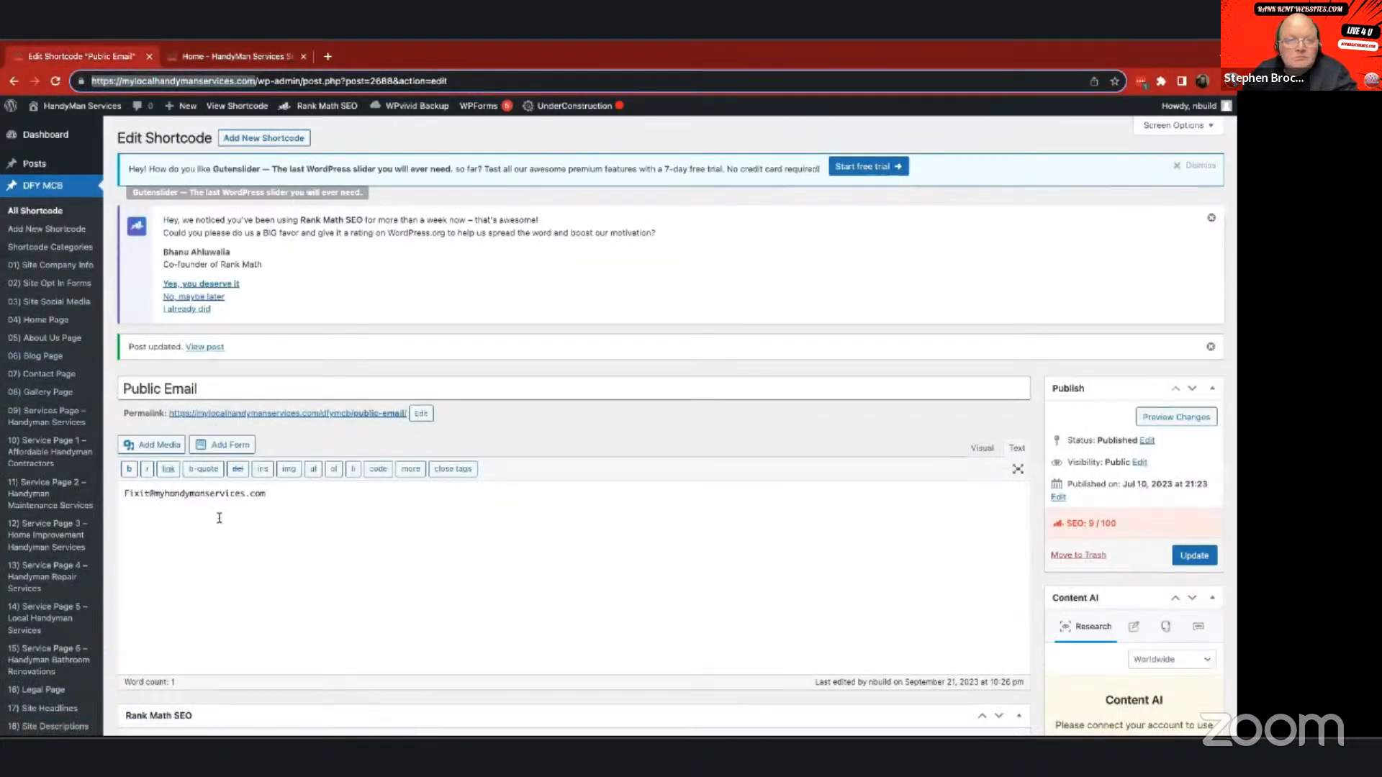
{"action": "left_click", "coordinate": [78, 267]}
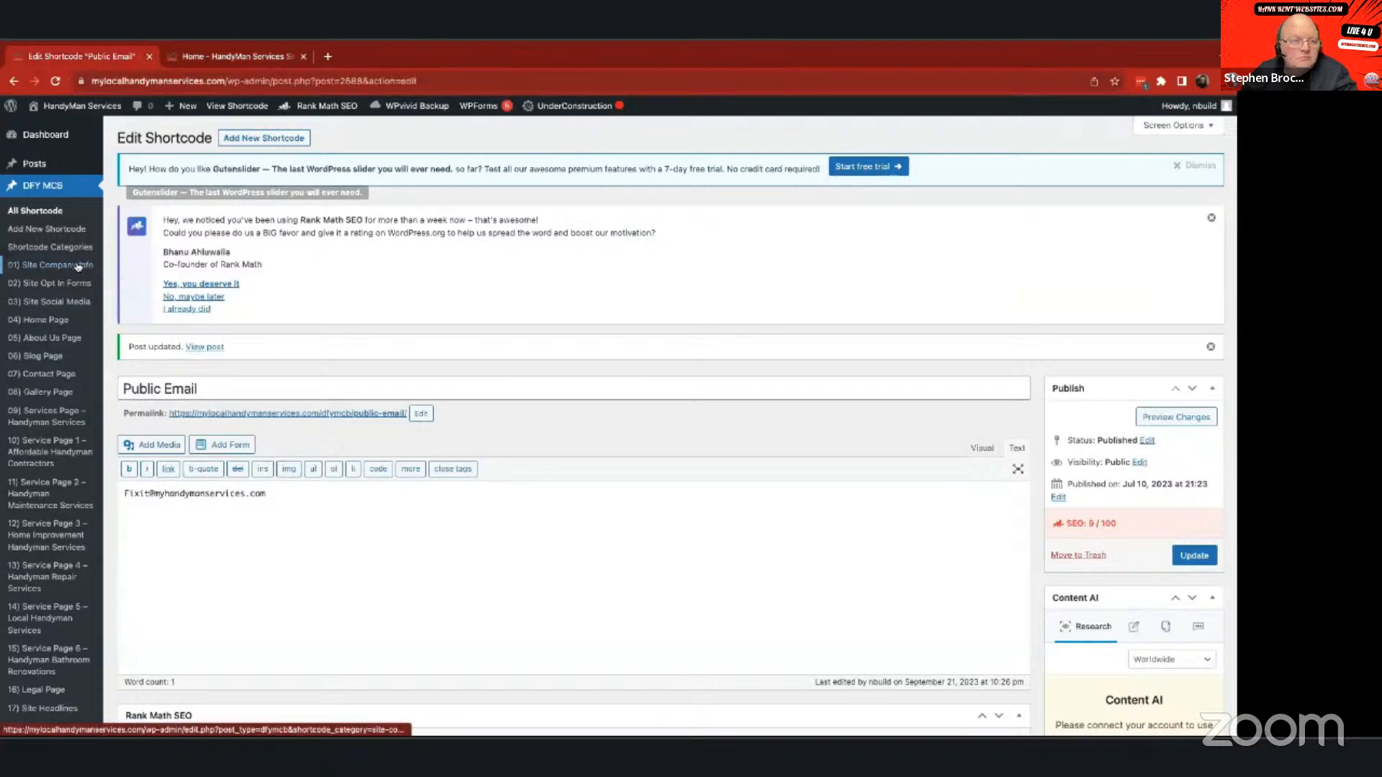
{"action": "scroll", "coordinate": [472, 337], "scroll_direction": "down", "scroll_amount": 2}
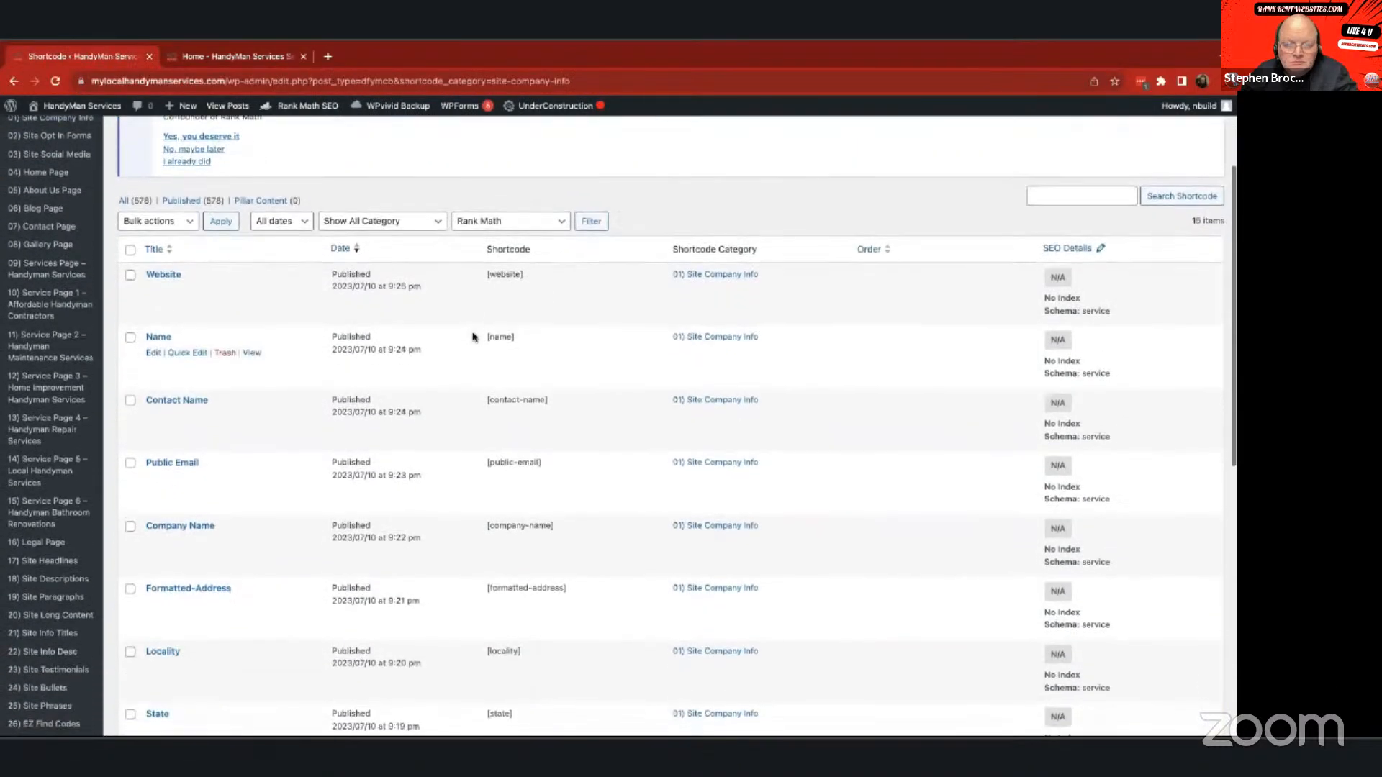
{"action": "scroll", "coordinate": [473, 337], "scroll_direction": "down", "scroll_amount": 2}
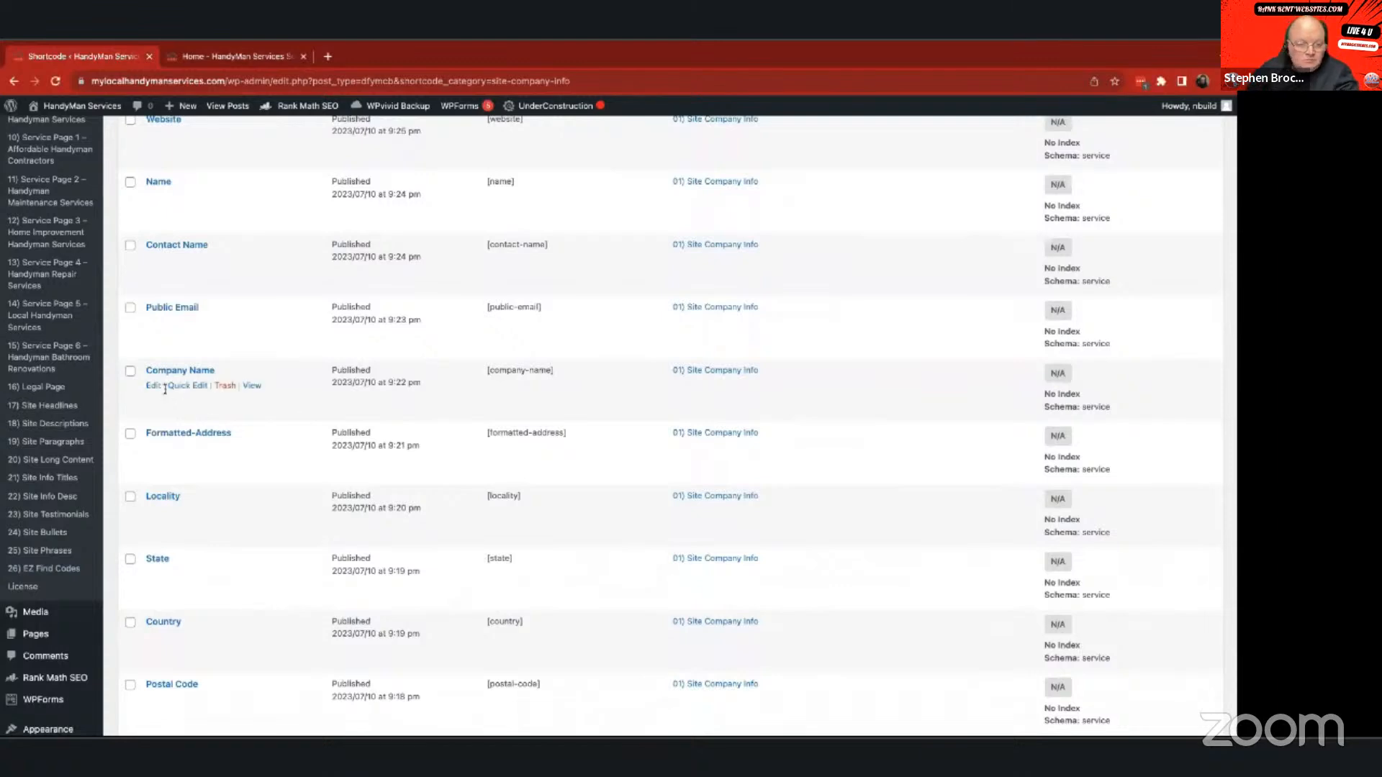
{"action": "left_click", "coordinate": [150, 387]}
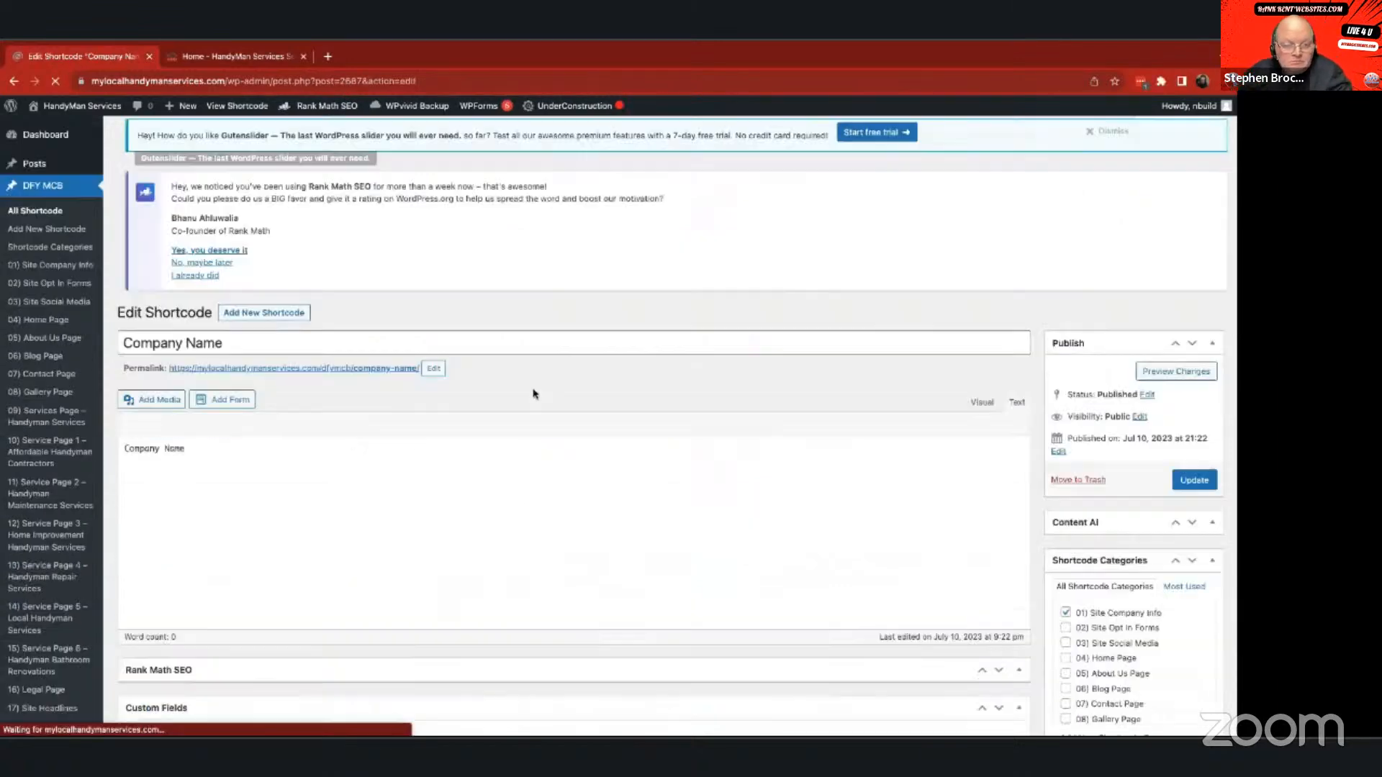
{"action": "left_click_drag", "start_coordinate": [194, 461], "coordinate": [108, 462]}
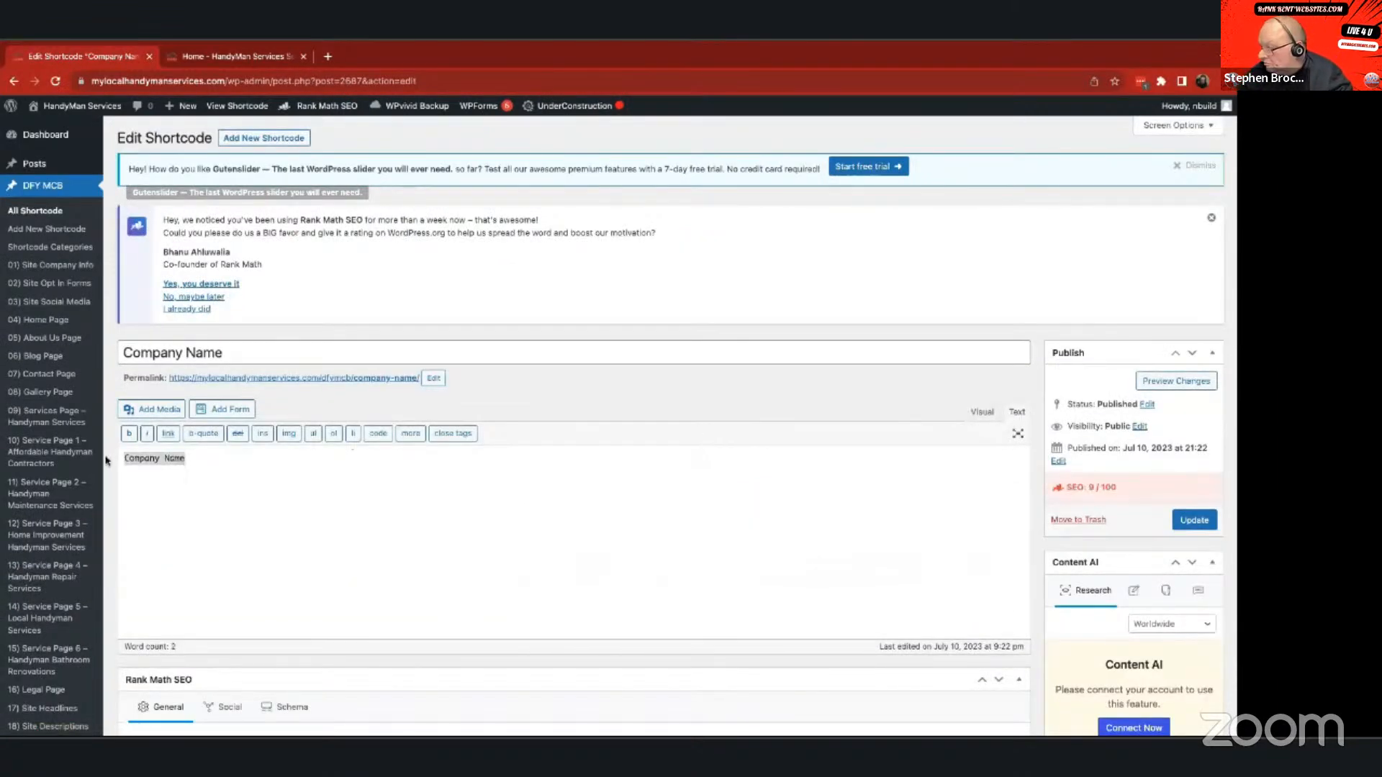
{"action": "type", "text": "My Local Handyman Services"}
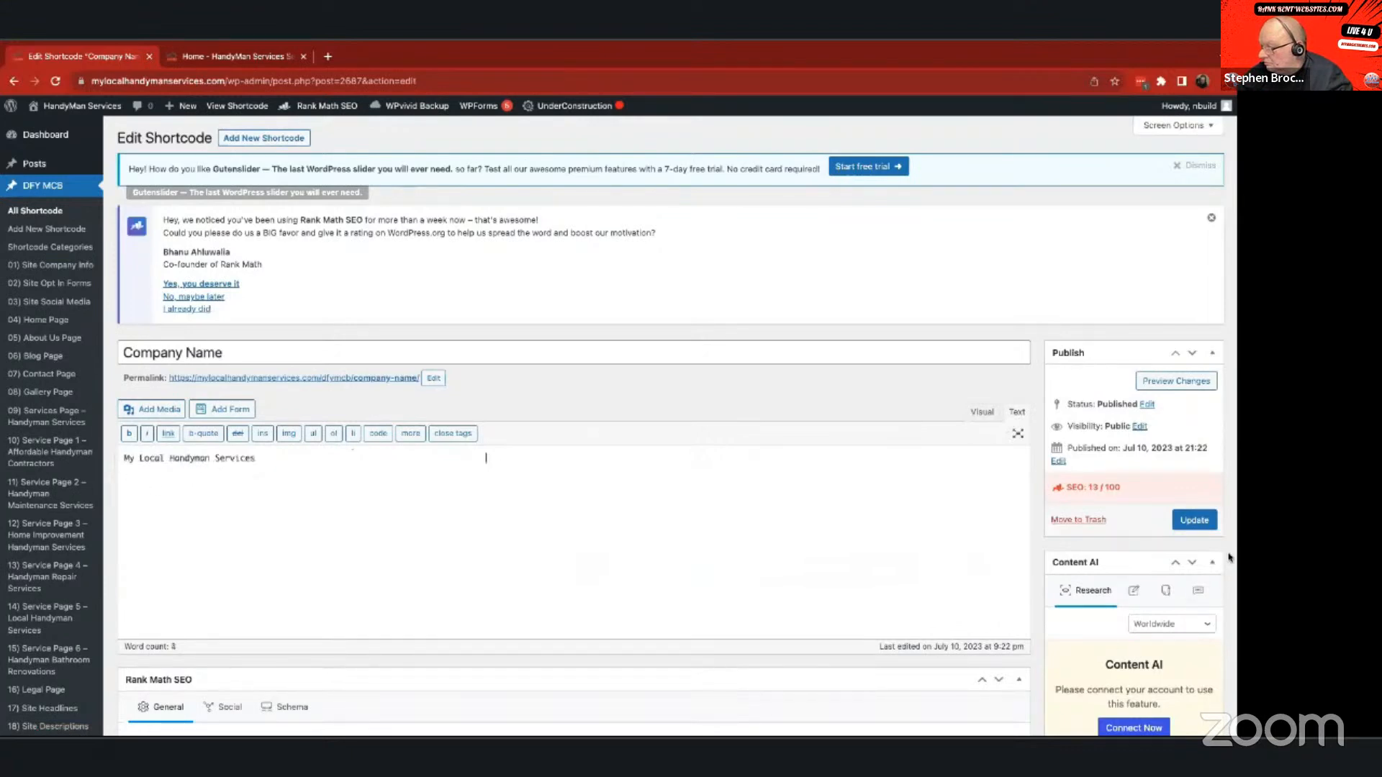
{"action": "left_click", "coordinate": [1191, 519]}
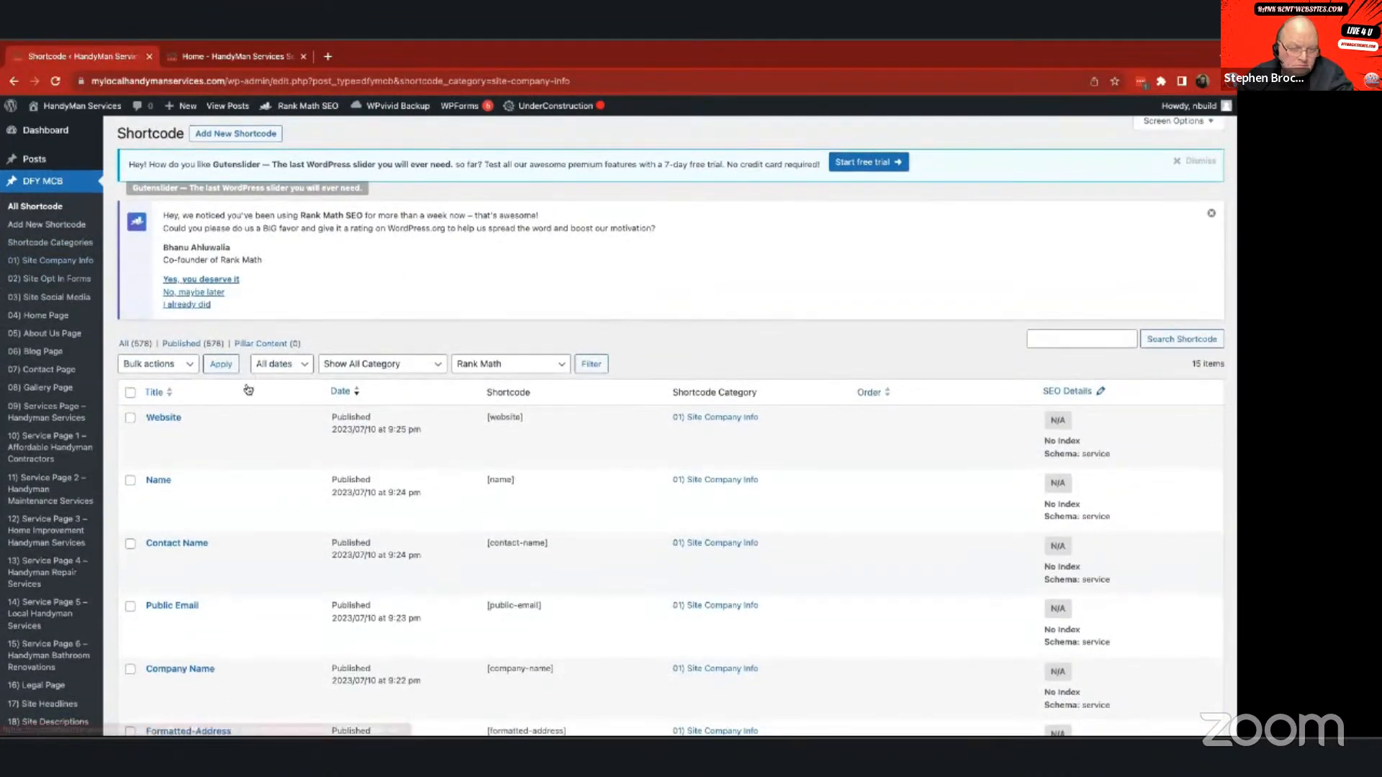
Step: Replace the whole content of the Formatted-Address shortcode under Site Company Info with "Wellington" and update it
{"action": "scroll", "coordinate": [180, 432], "scroll_direction": "down", "scroll_amount": 3}
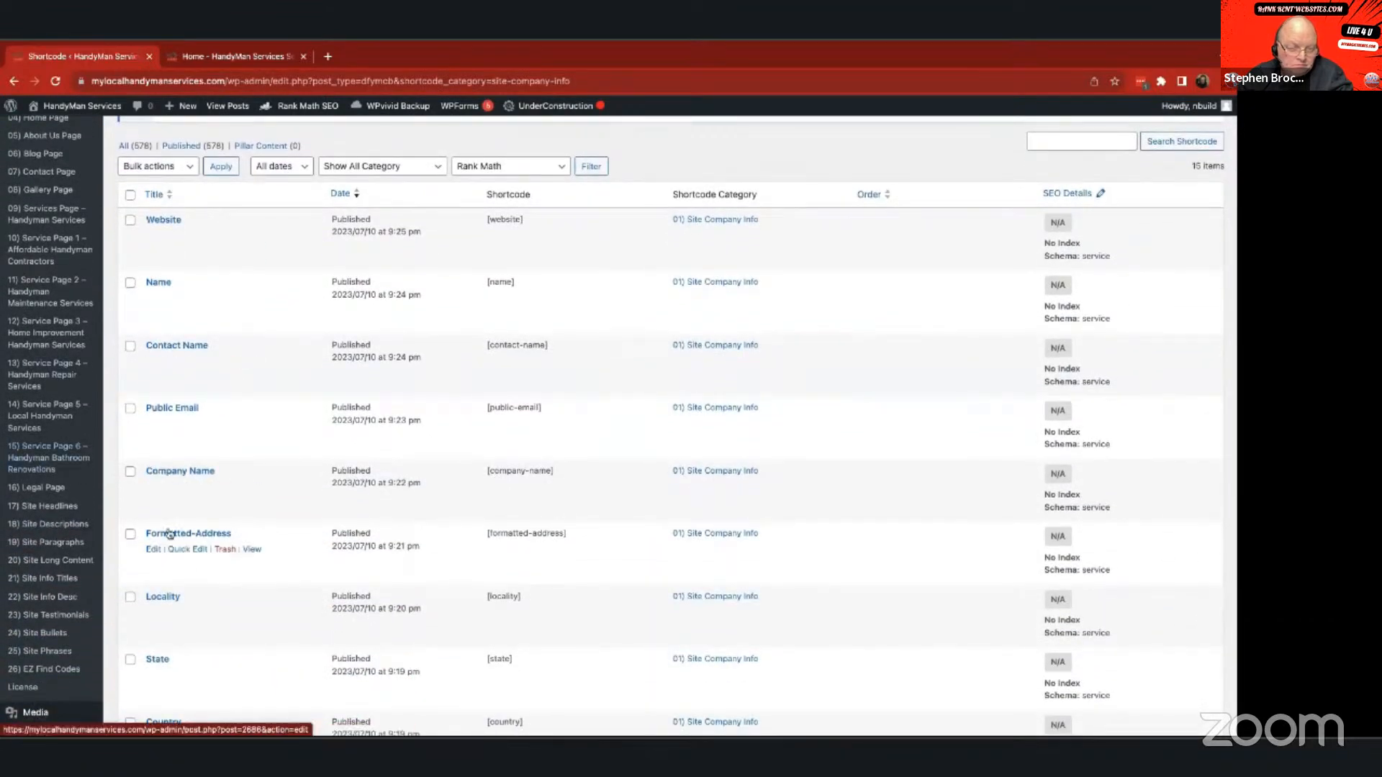
{"action": "scroll", "coordinate": [243, 504], "scroll_direction": "down", "scroll_amount": 2}
{"action": "scroll", "coordinate": [244, 451], "scroll_direction": "down", "scroll_amount": 1}
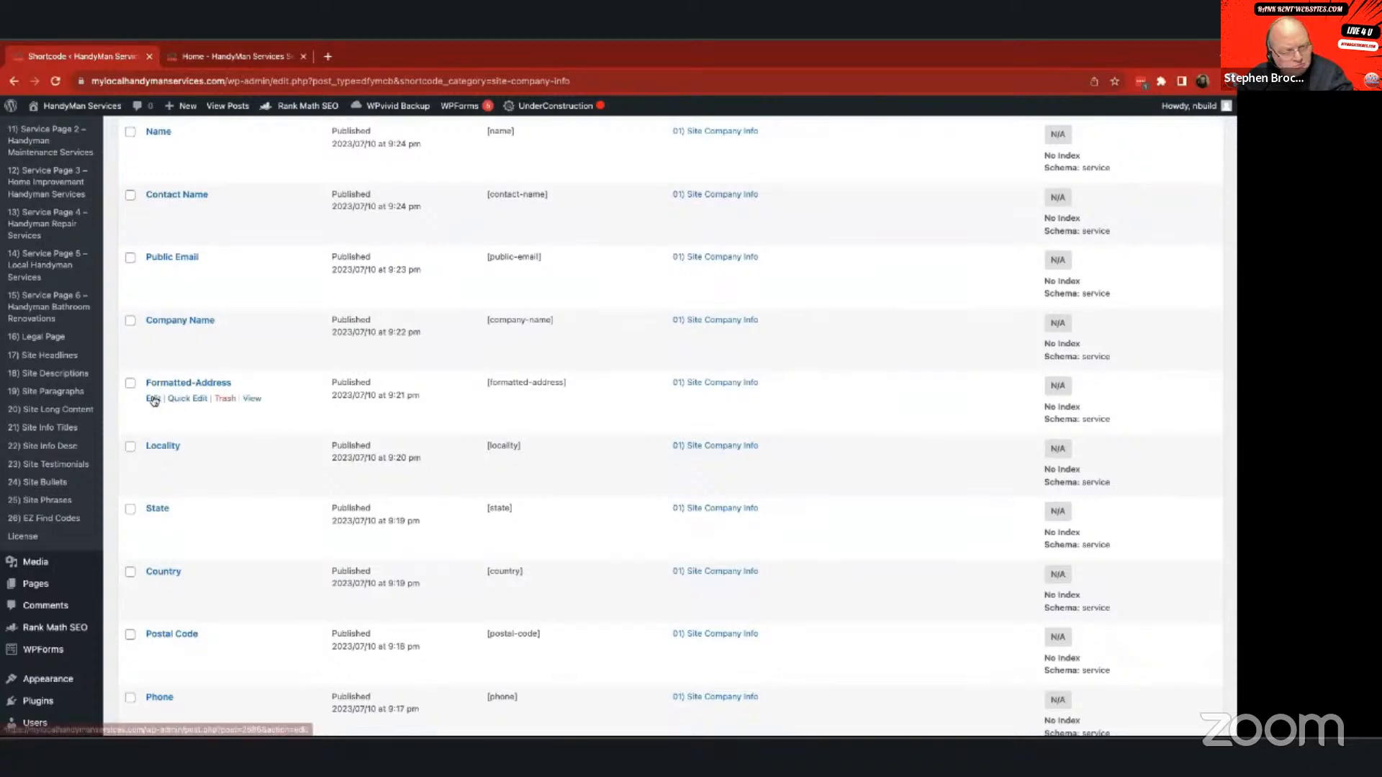
{"action": "left_click", "coordinate": [153, 399]}
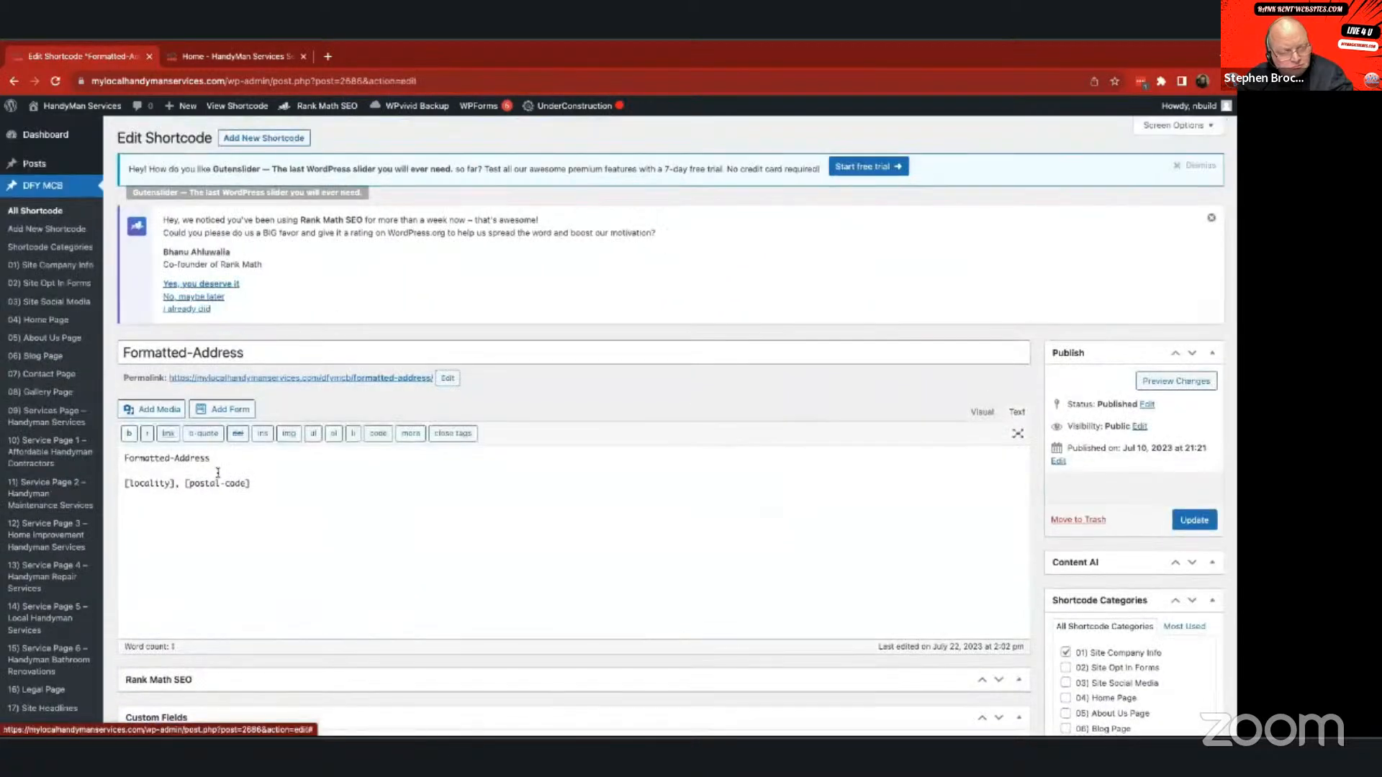
{"action": "key", "text": "BackSpace"}
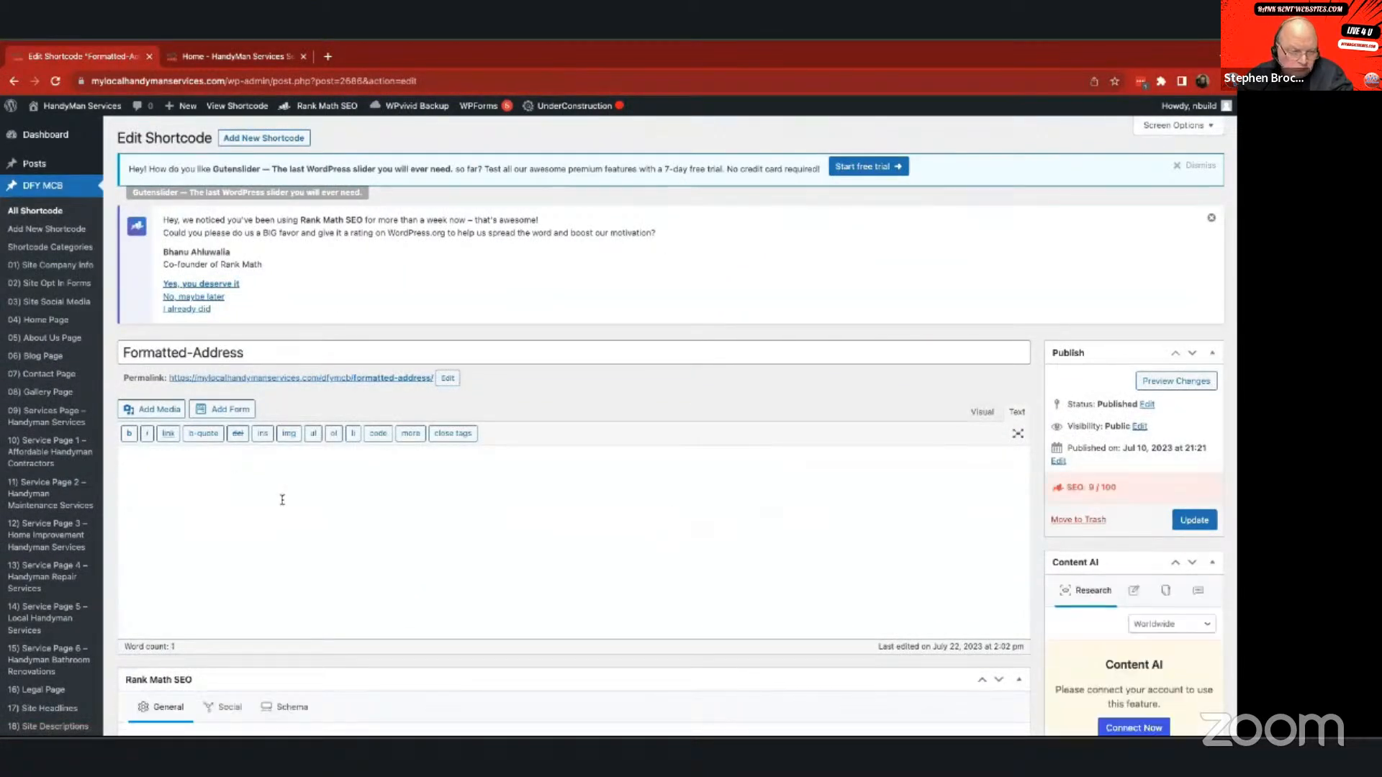
{"action": "type", "text": "Wellington"}
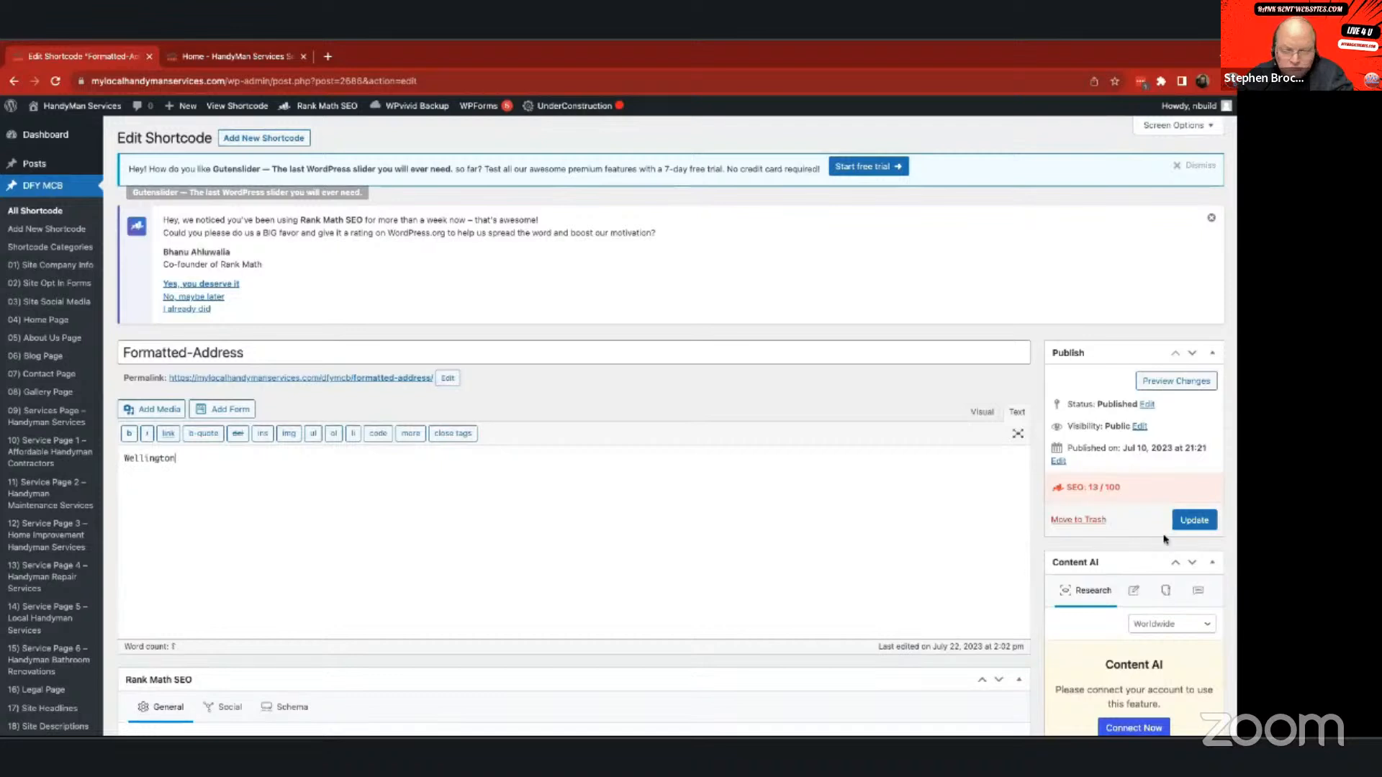
{"action": "left_click", "coordinate": [1194, 519]}
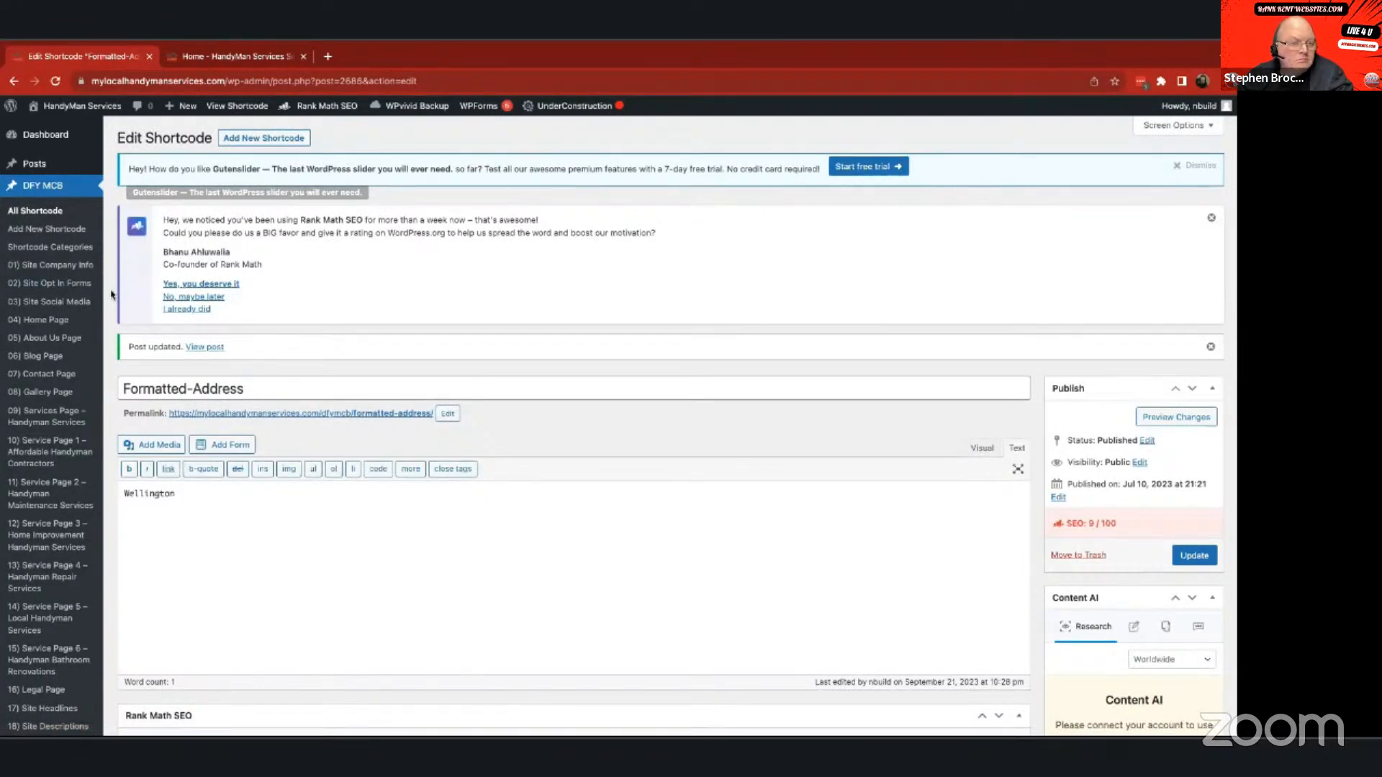
Step: Replace the placeholder in the Locality shortcode under Site Company Info with "Wellington Florida" and update it
{"action": "left_click", "coordinate": [82, 270]}
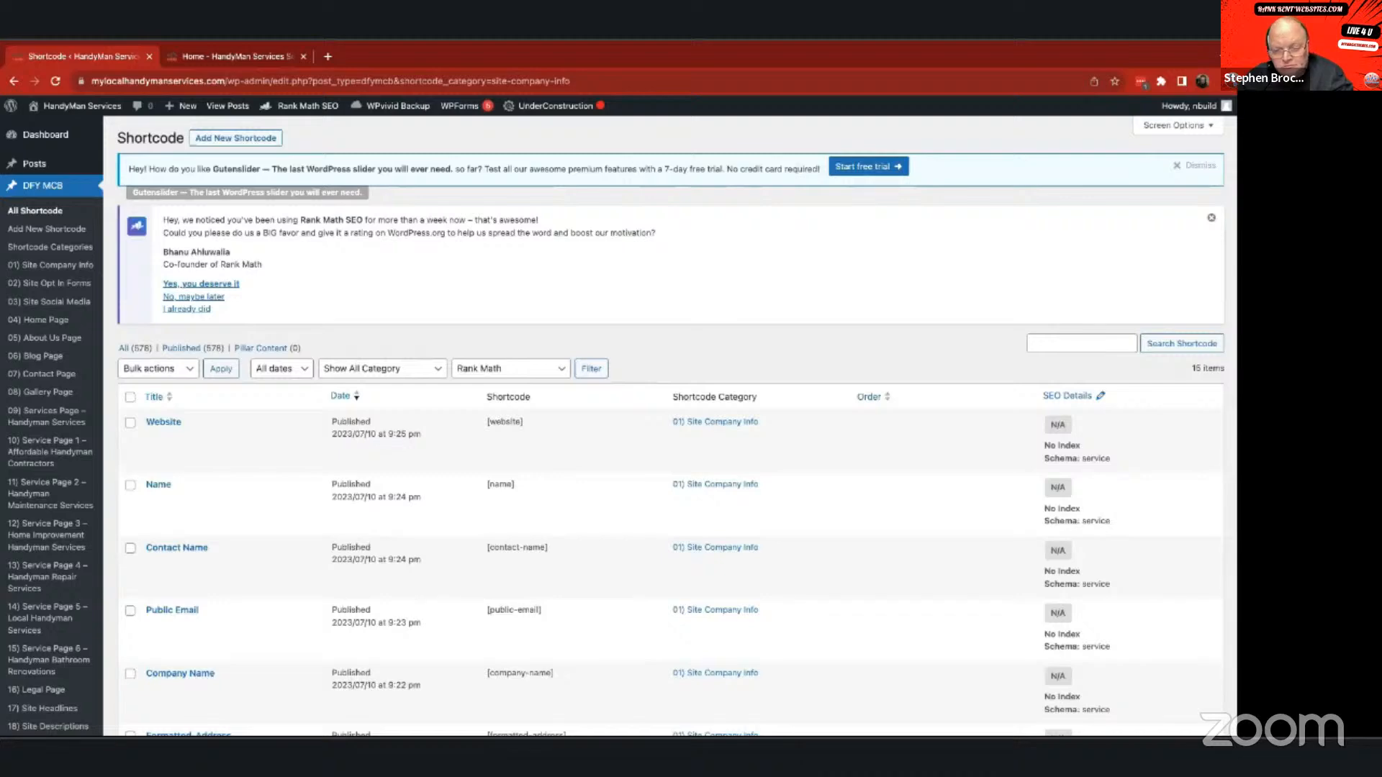
{"action": "scroll", "coordinate": [360, 486], "scroll_direction": "down", "scroll_amount": 3}
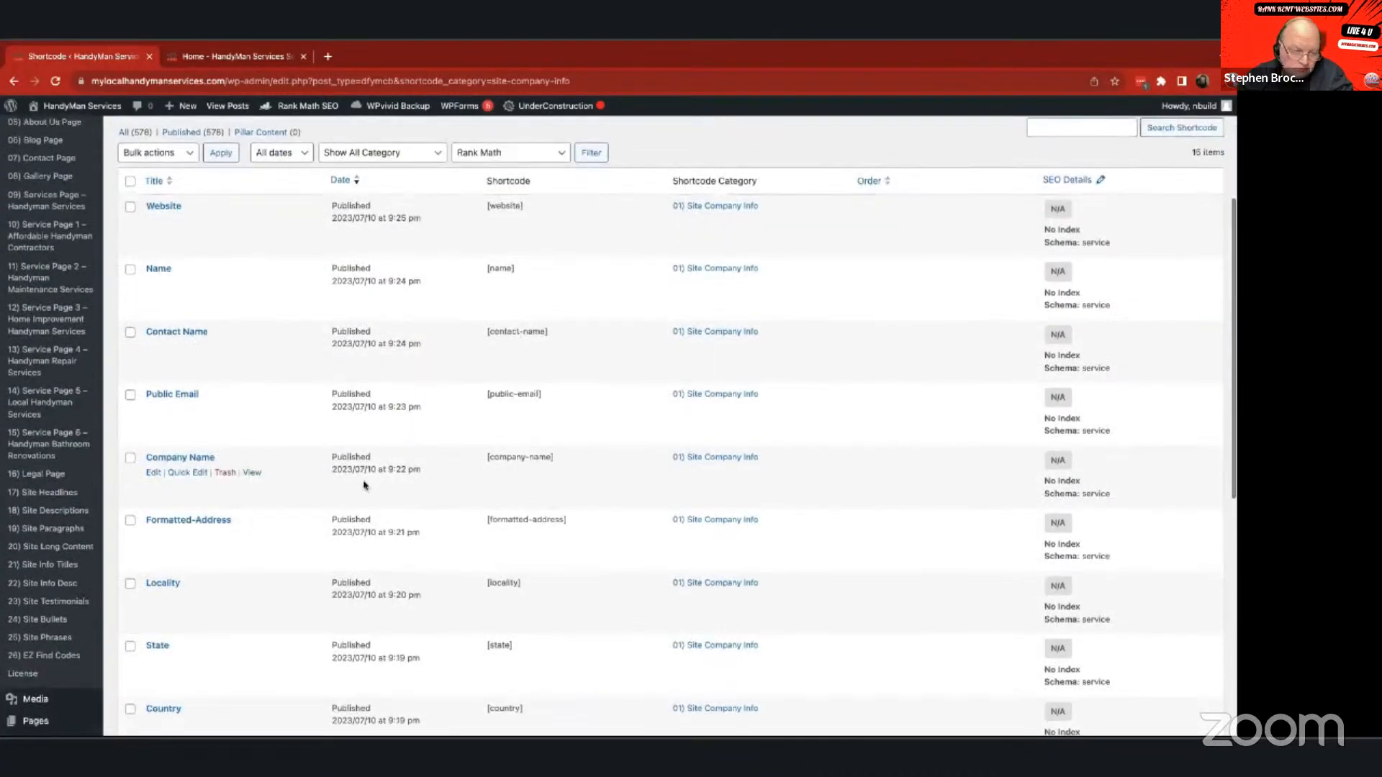
{"action": "scroll", "coordinate": [352, 516], "scroll_direction": "down", "scroll_amount": 3}
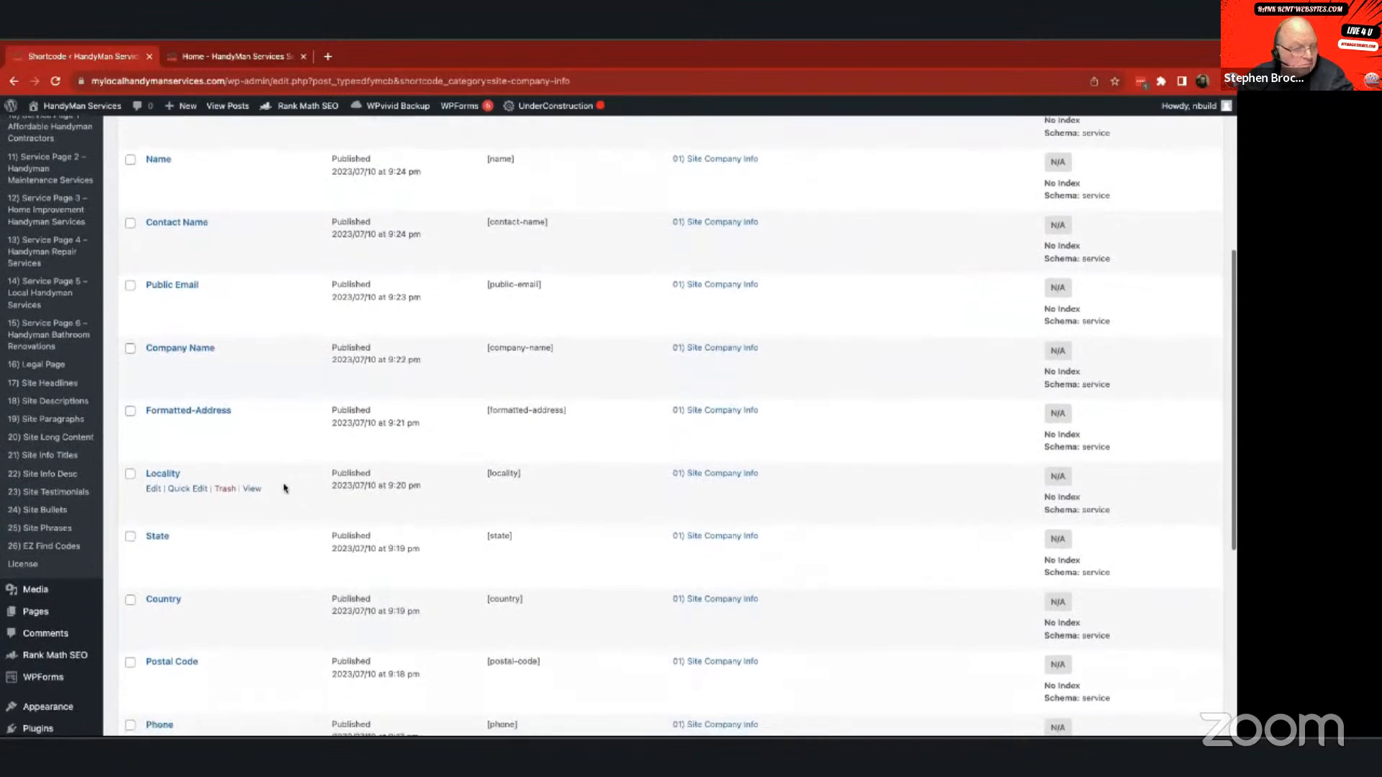
{"action": "left_click", "coordinate": [158, 491]}
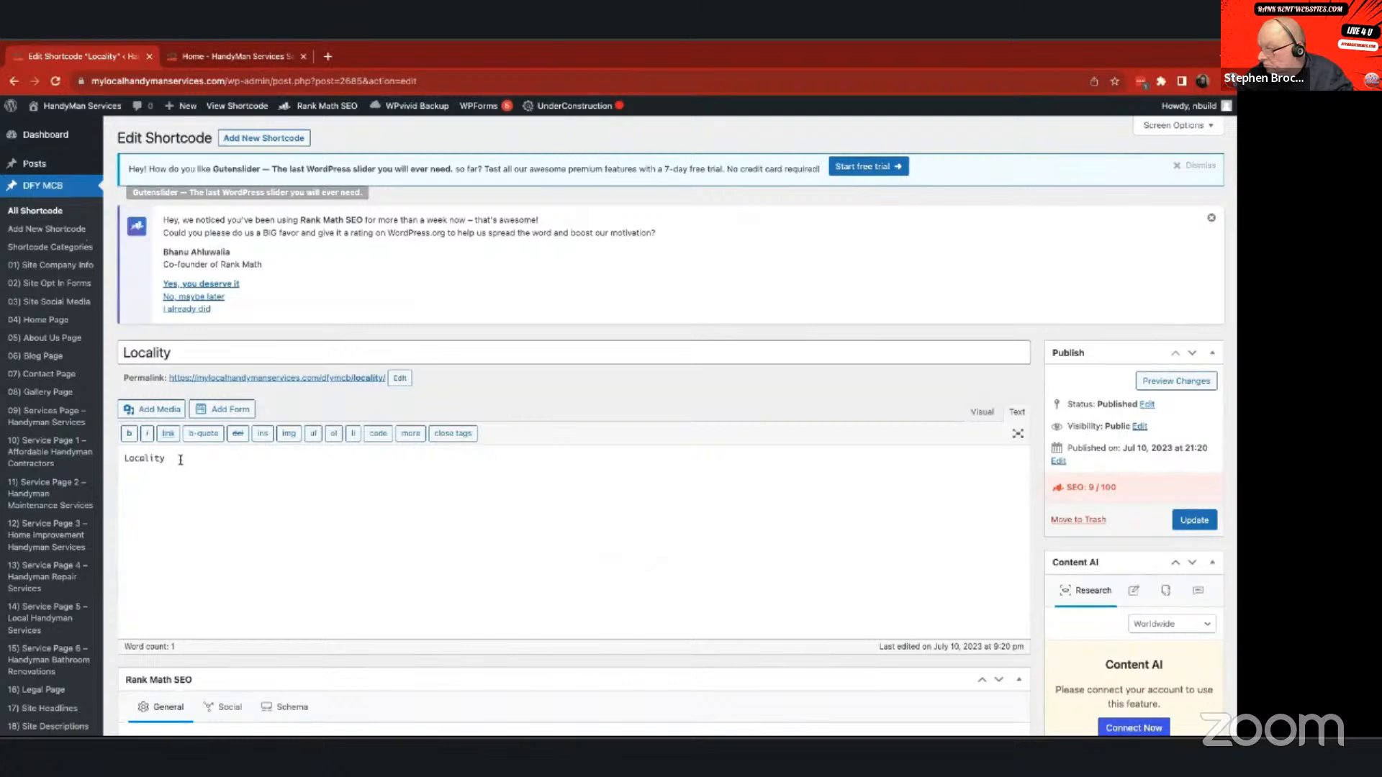
{"action": "left_click_drag", "start_coordinate": [177, 459], "coordinate": [122, 458]}
{"action": "right_click", "coordinate": [124, 458]}
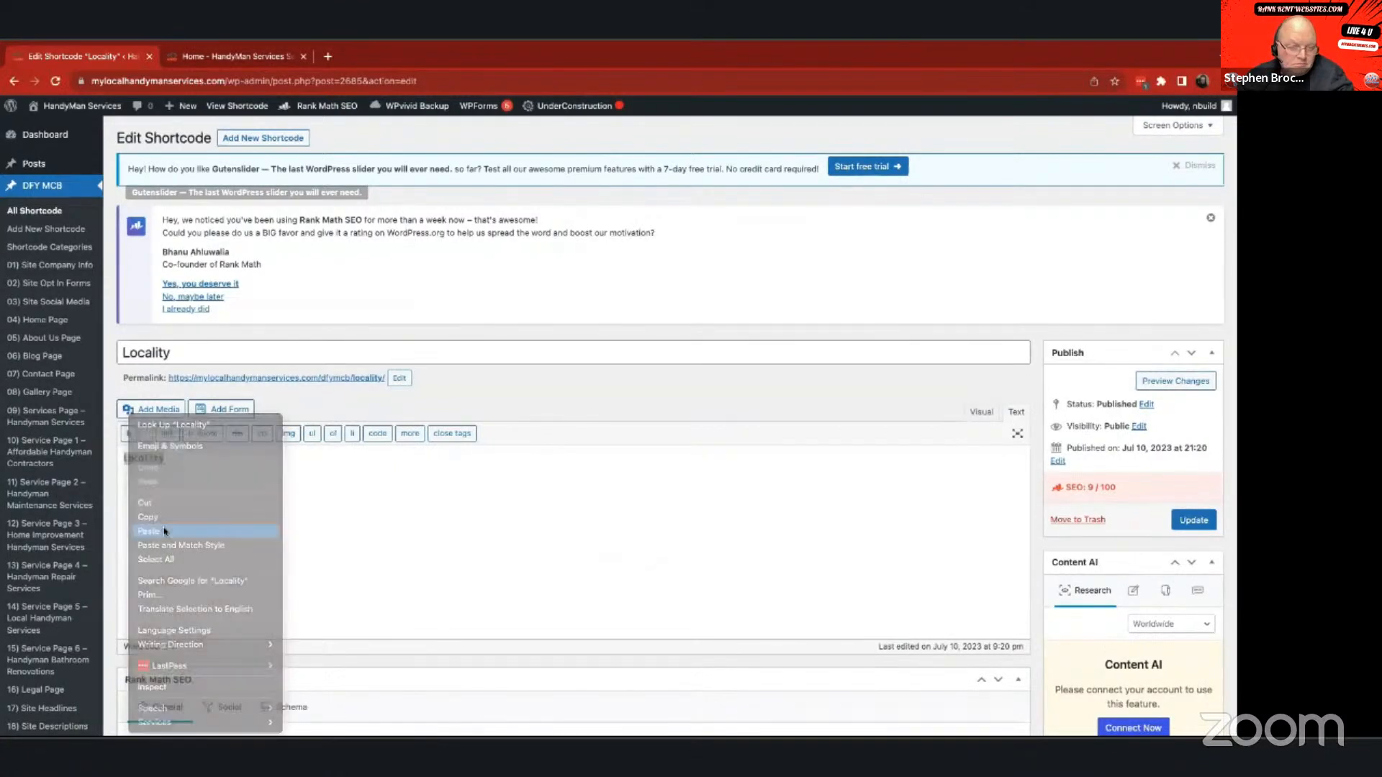
{"action": "left_click", "coordinate": [165, 527]}
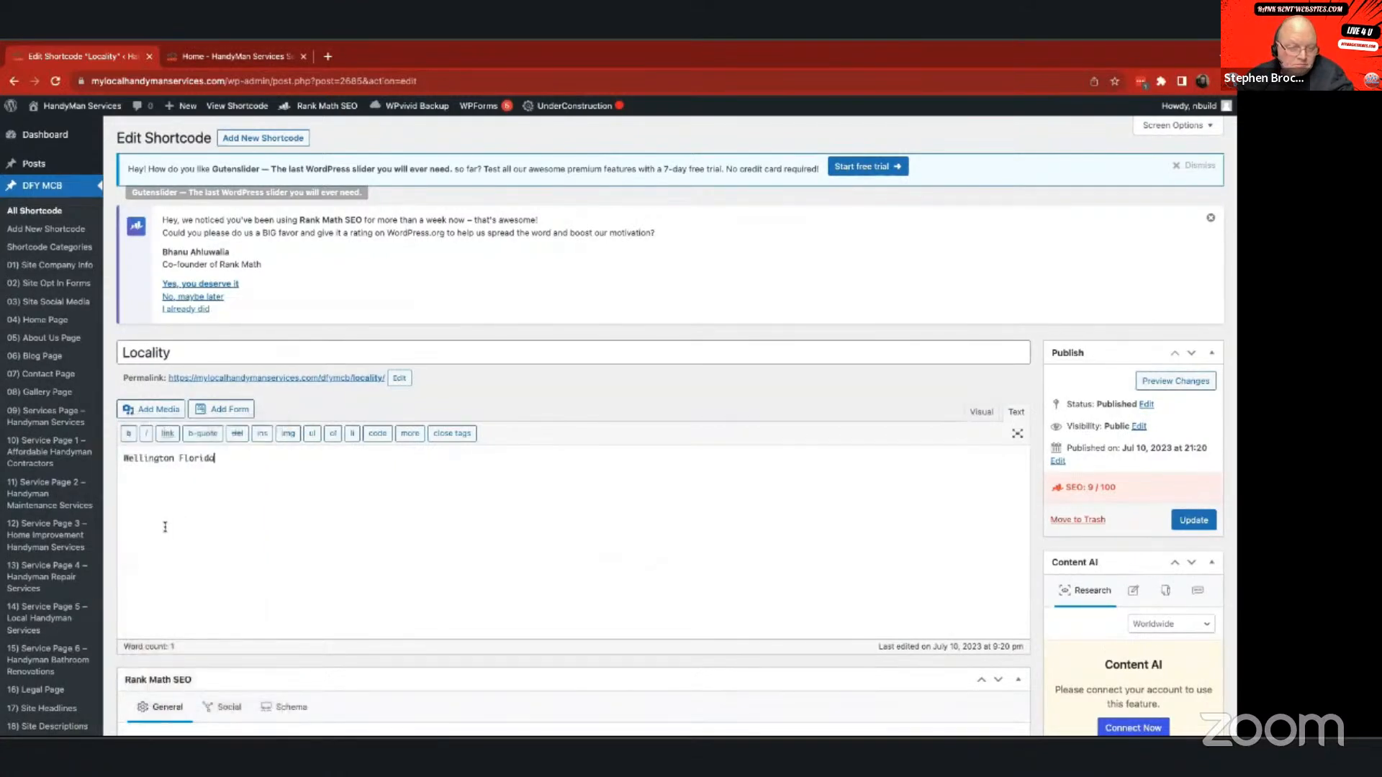
{"action": "left_click", "coordinate": [1196, 521]}
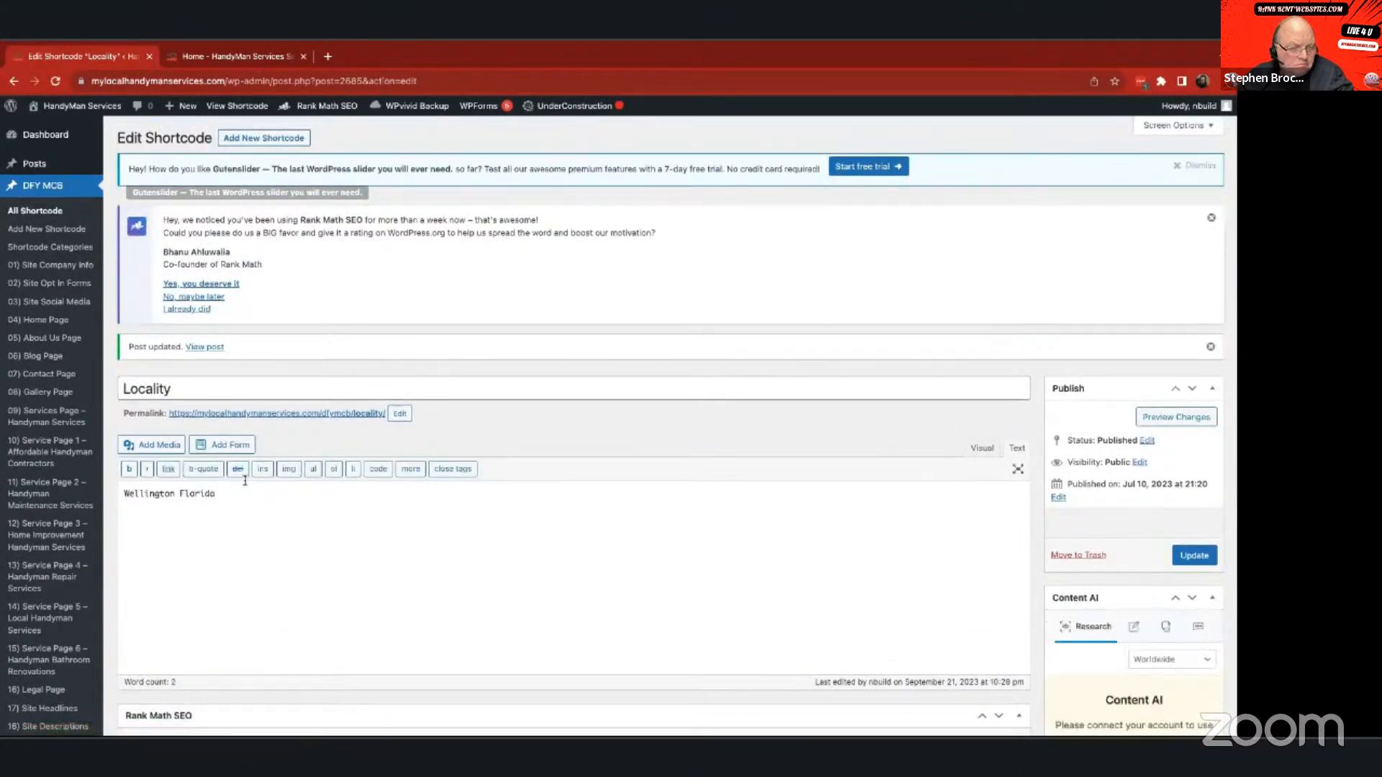
Step: Replace the placeholder in the State shortcode under Site Company Info with "Florida" and update it
{"action": "scroll", "coordinate": [245, 478], "scroll_direction": "down", "scroll_amount": 1}
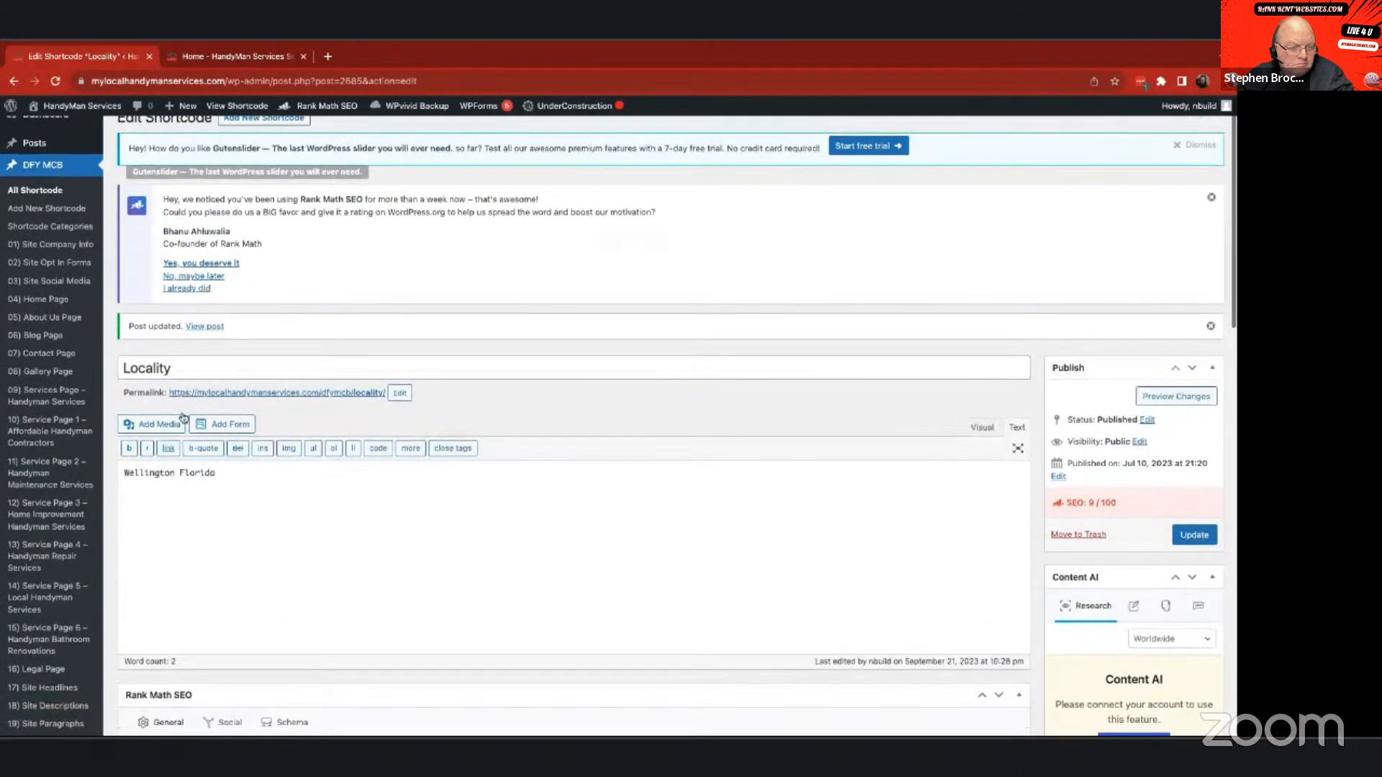
{"action": "left_click", "coordinate": [74, 246]}
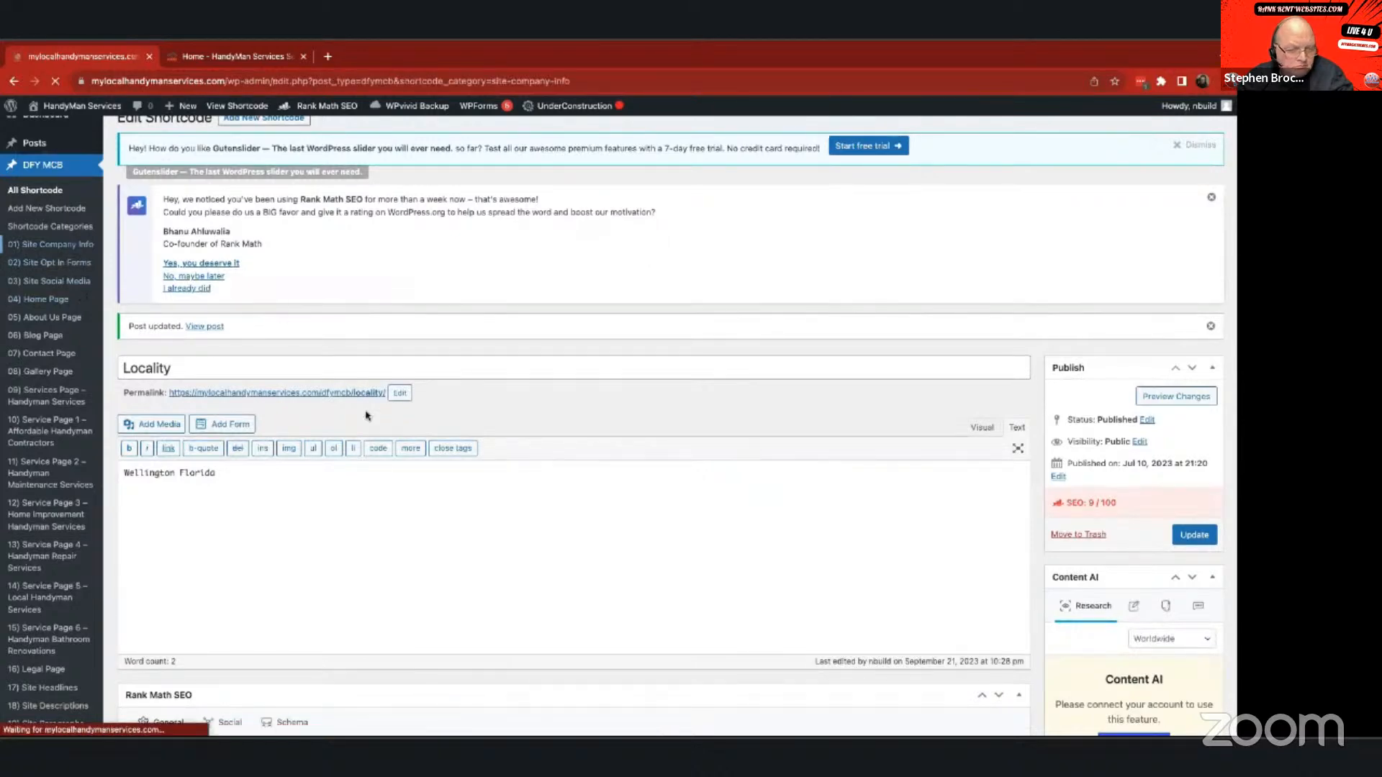
{"action": "scroll", "coordinate": [367, 415], "scroll_direction": "down", "scroll_amount": 6}
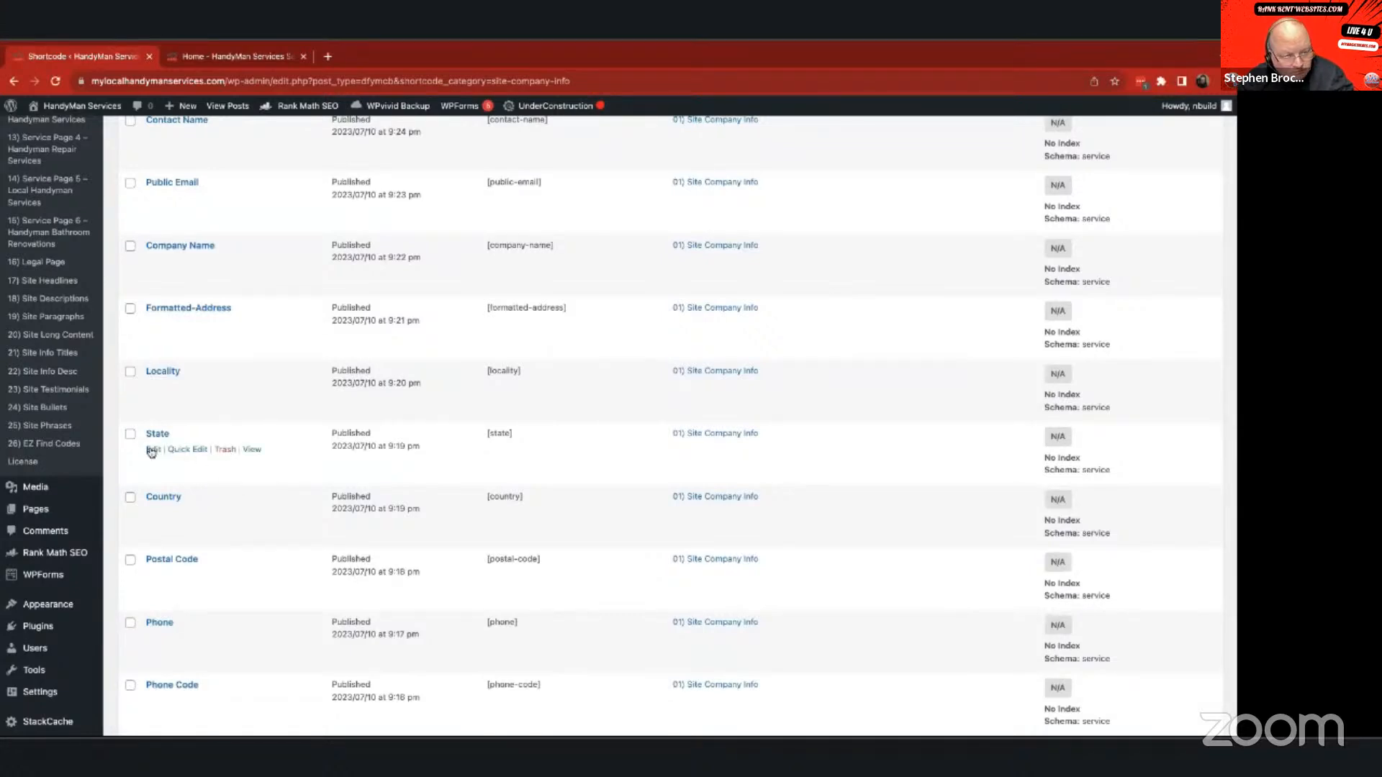
{"action": "left_click", "coordinate": [152, 450]}
{"action": "double_click", "coordinate": [136, 458]}
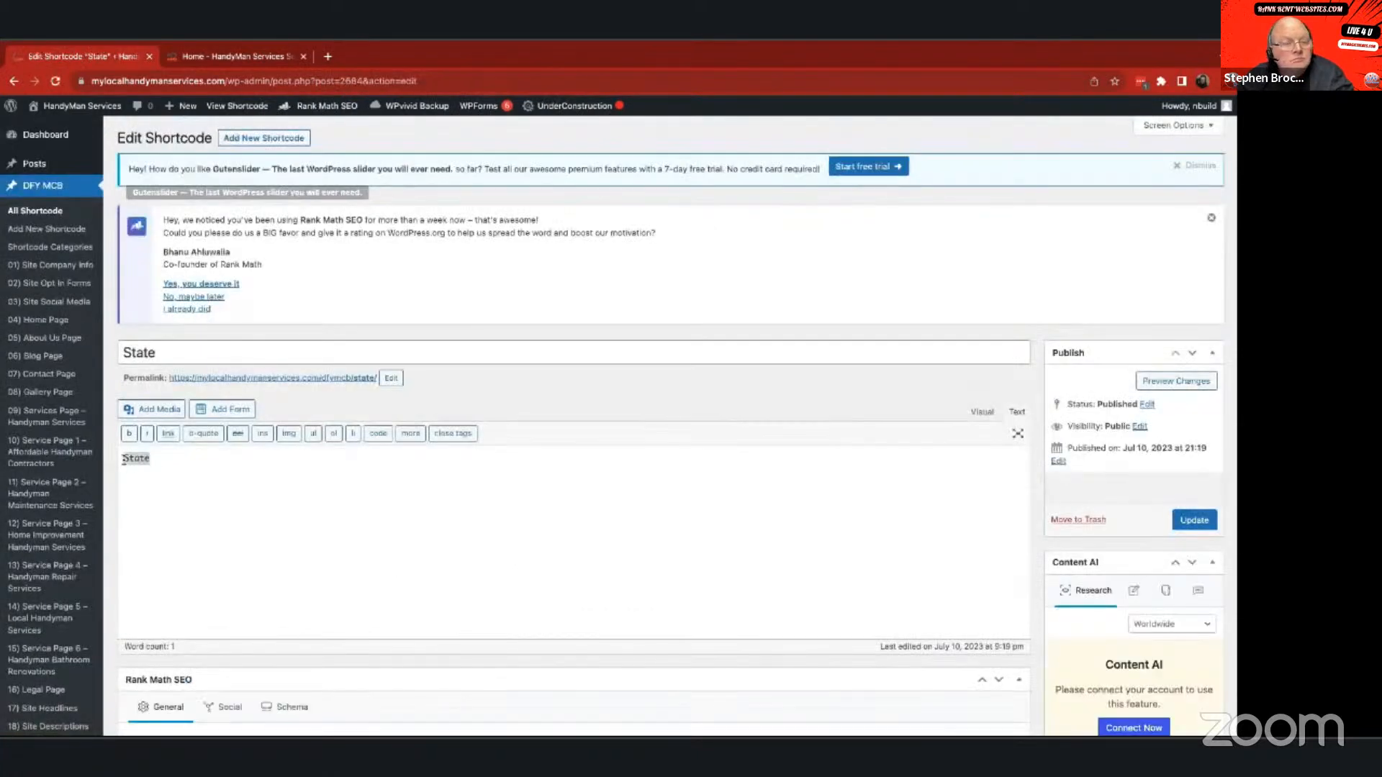
{"action": "right_click", "coordinate": [128, 458]}
{"action": "left_click", "coordinate": [166, 533]}
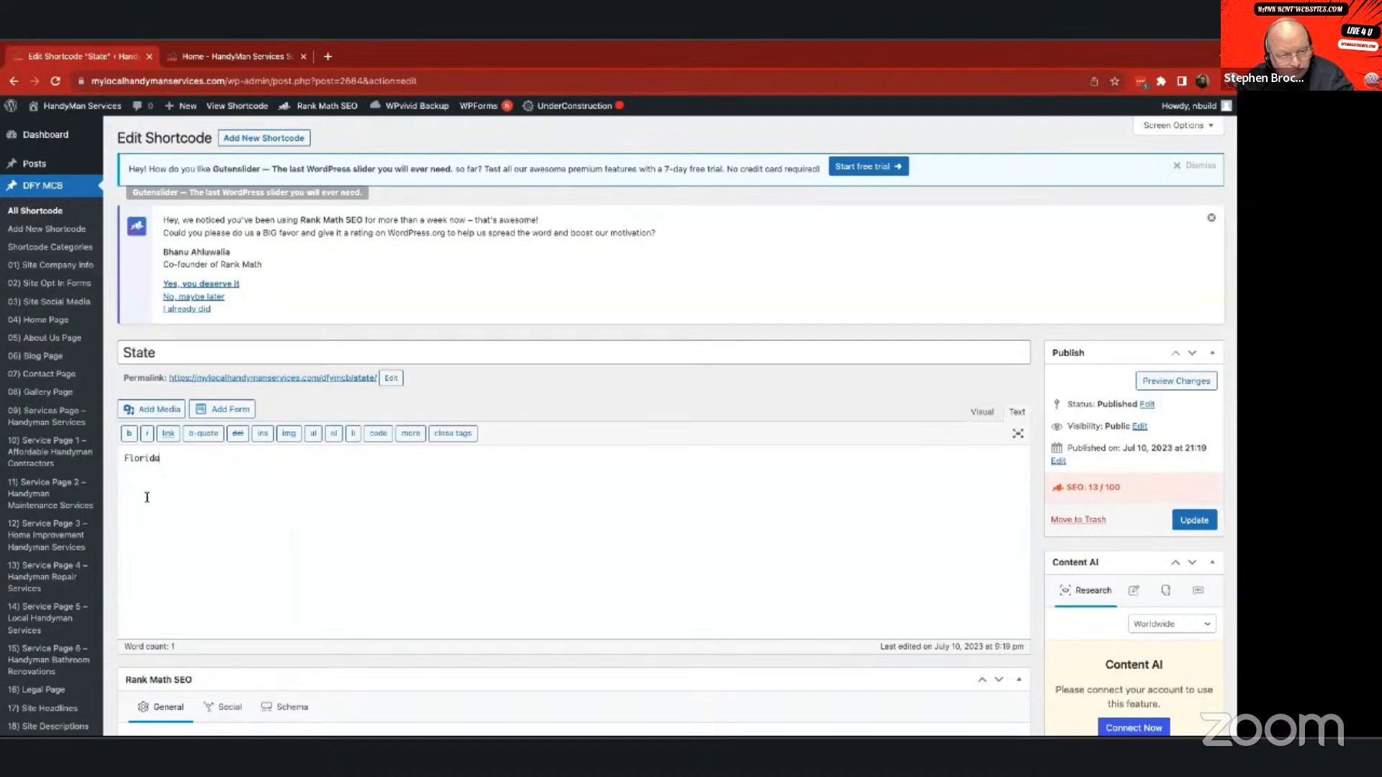
{"action": "left_click", "coordinate": [1194, 520]}
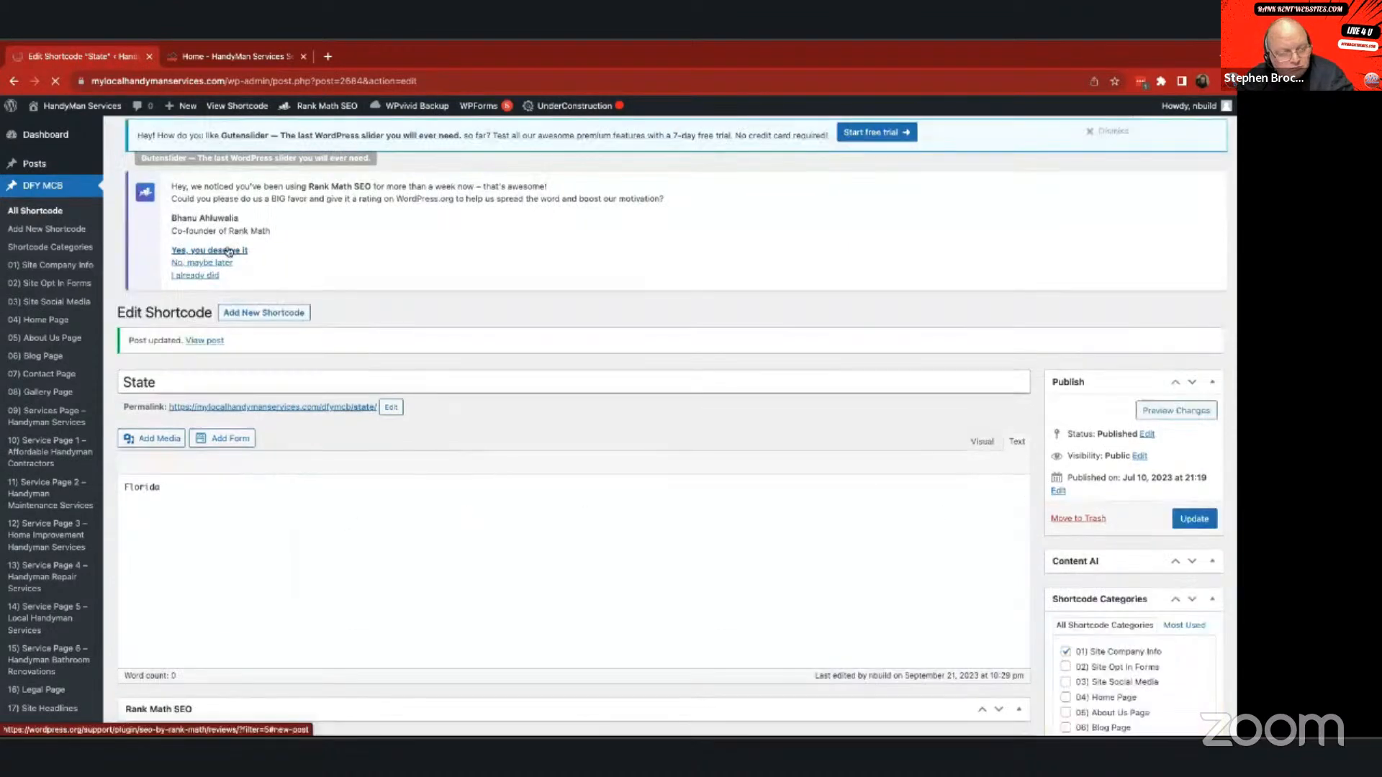
Step: Replace the placeholder in the Country shortcode under Site Company Info with "United States" and update it
{"action": "left_click", "coordinate": [63, 268]}
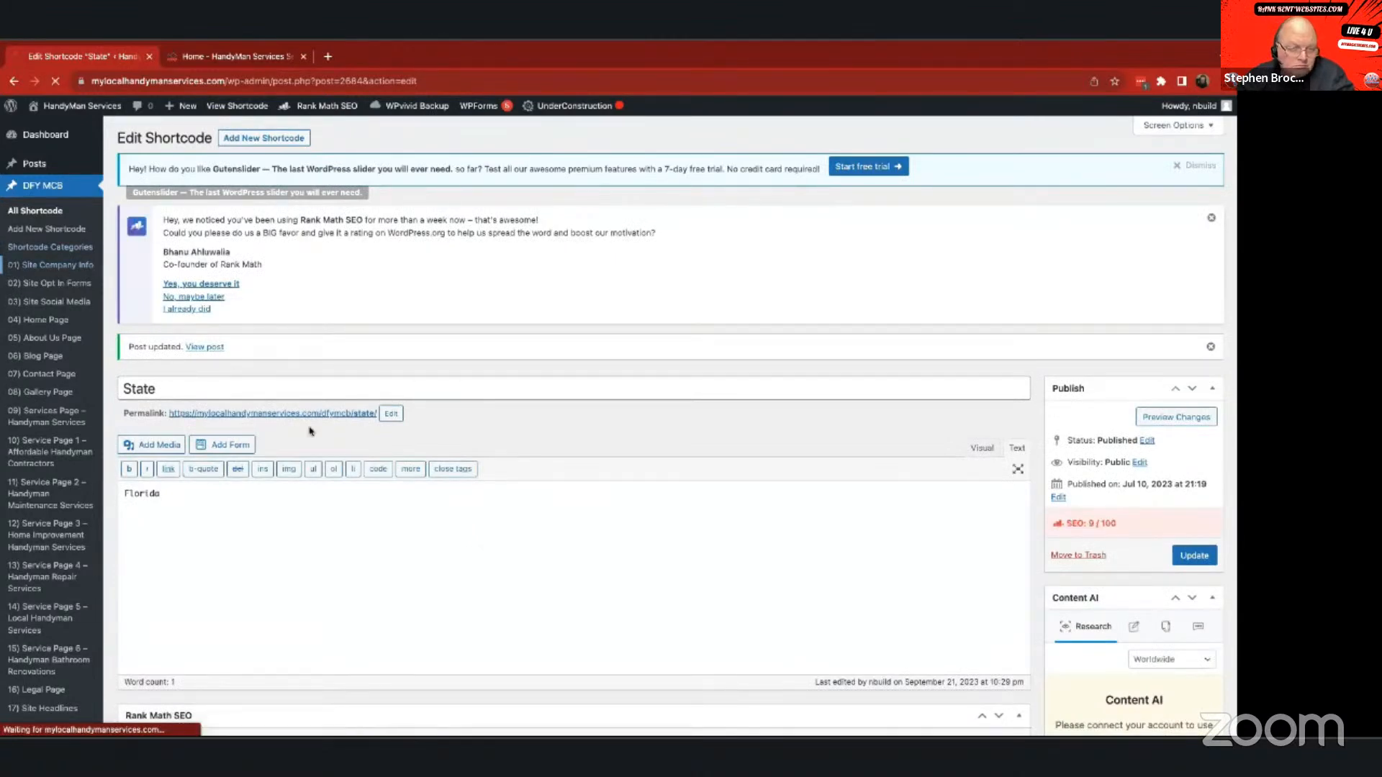
{"action": "scroll", "coordinate": [311, 426], "scroll_direction": "down", "scroll_amount": 5}
{"action": "scroll", "coordinate": [312, 426], "scroll_direction": "down", "scroll_amount": 3}
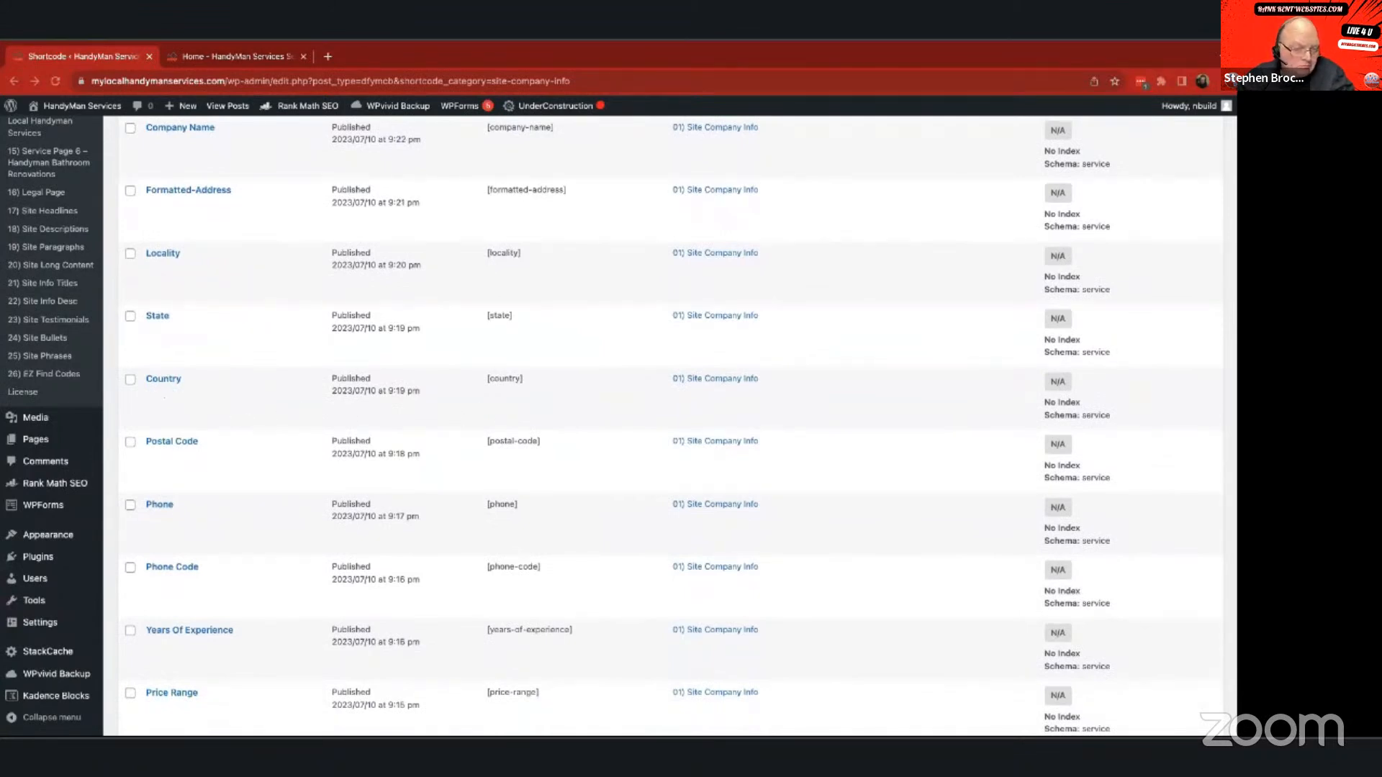
{"action": "left_click", "coordinate": [151, 396]}
{"action": "left_click", "coordinate": [152, 396]}
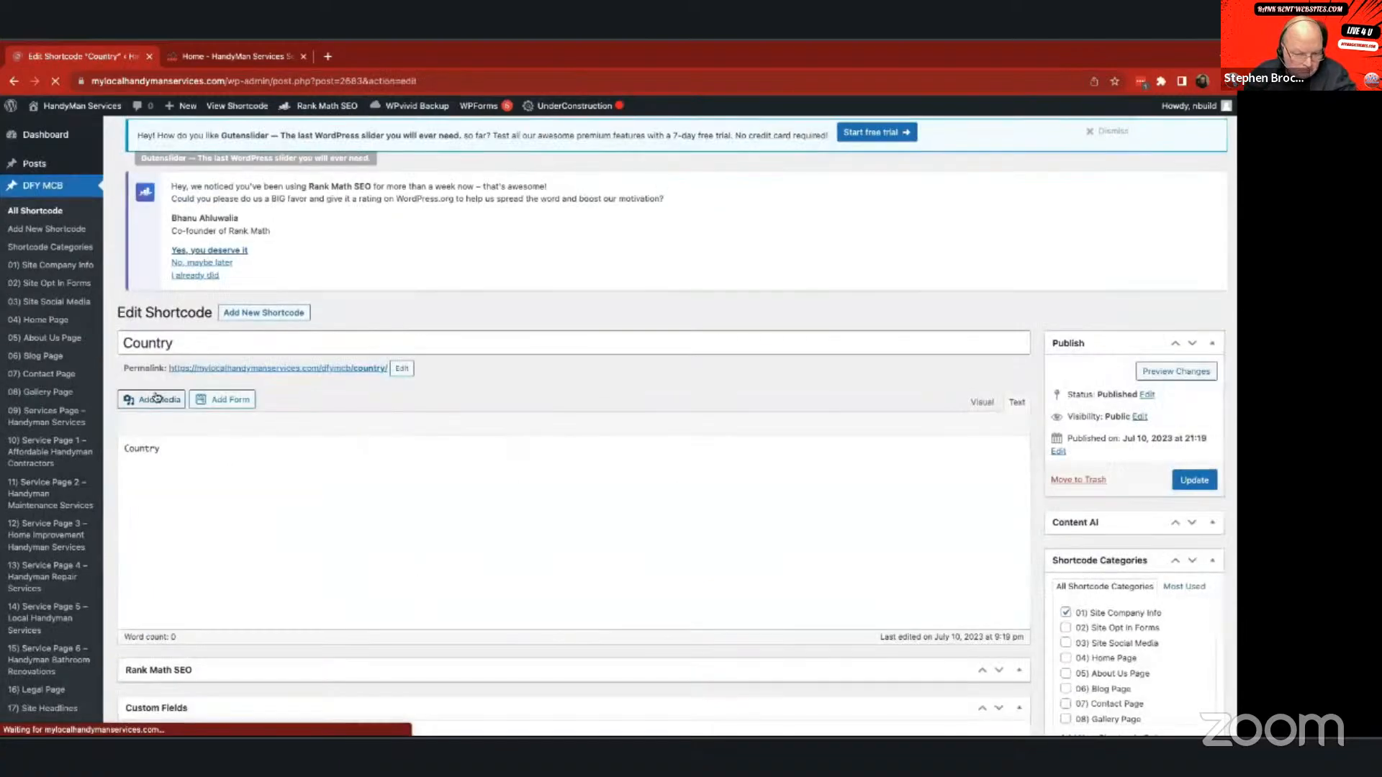
{"action": "left_click_drag", "start_coordinate": [163, 459], "coordinate": [111, 456]}
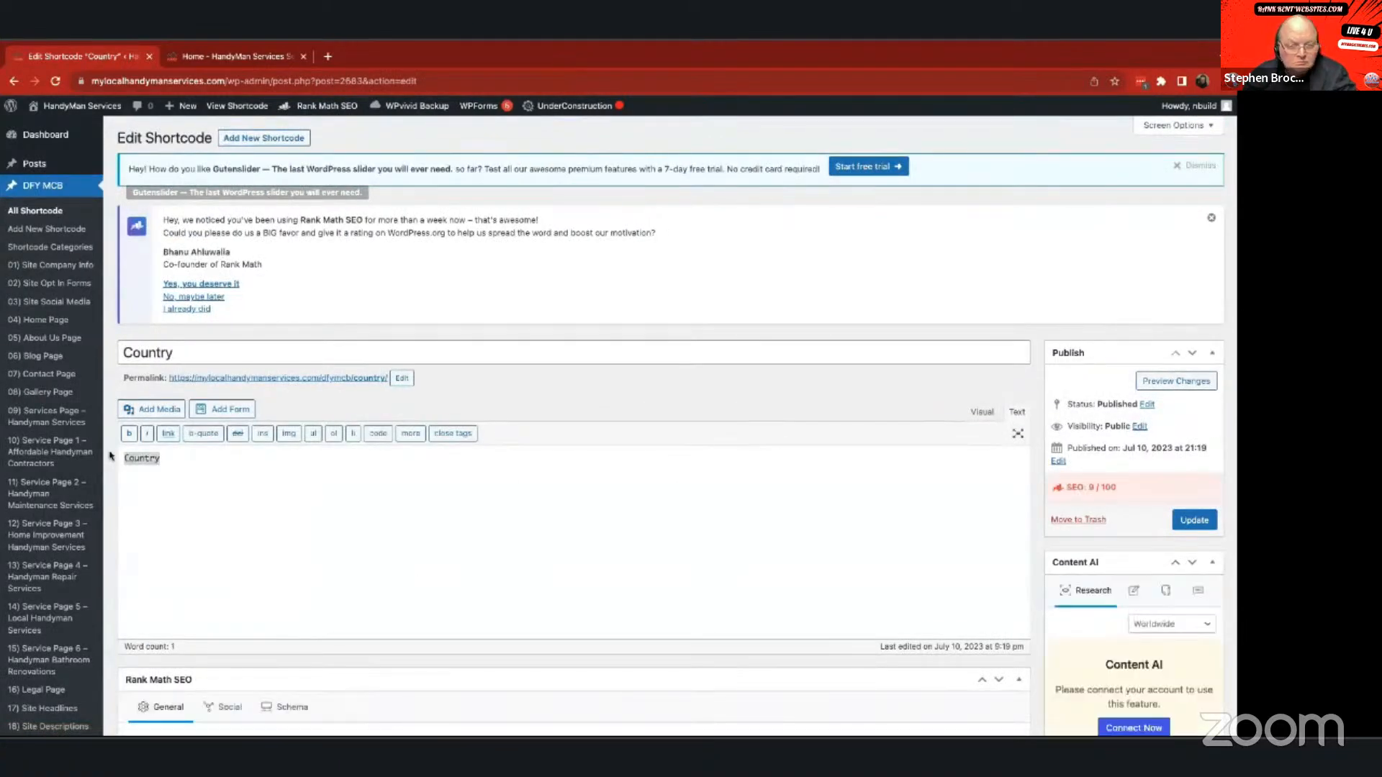
{"action": "key", "text": "ctrl+v"}
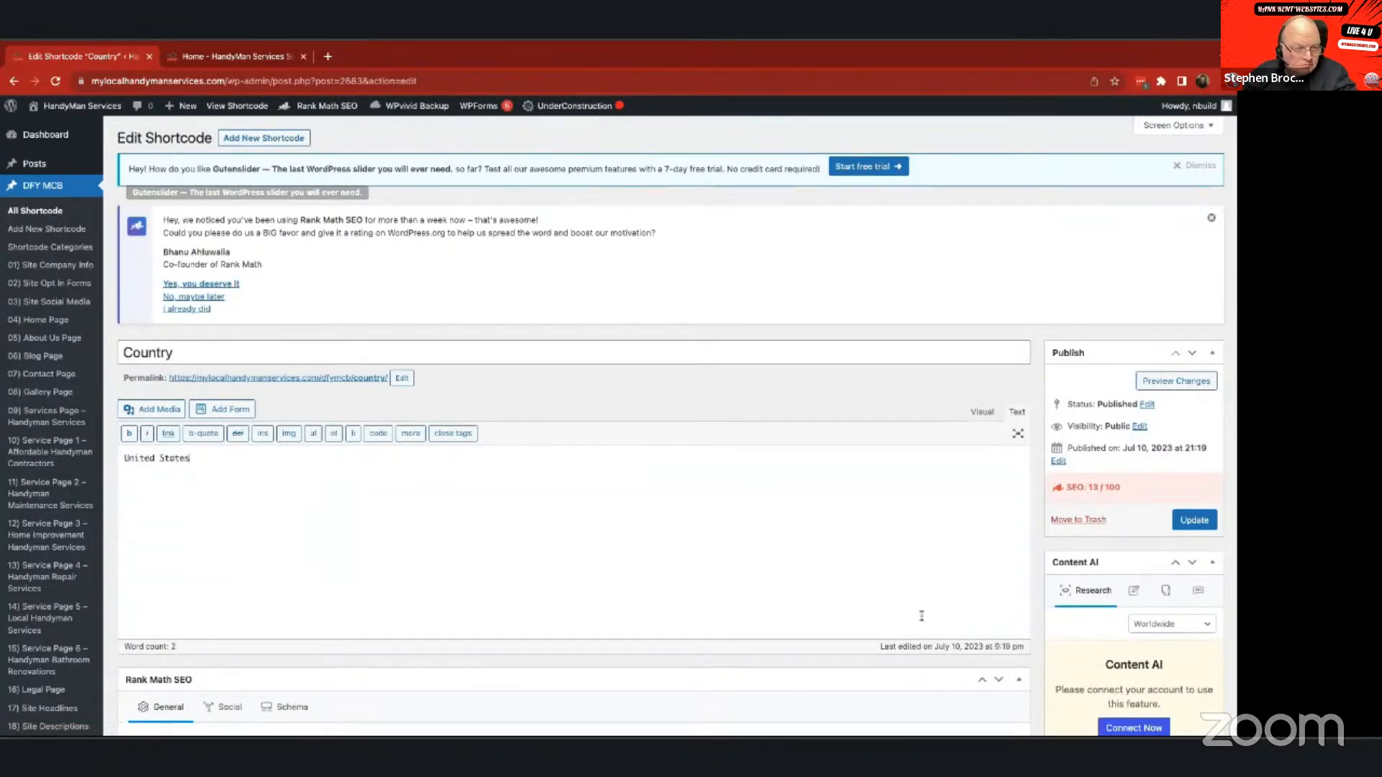
{"action": "left_click", "coordinate": [1193, 520]}
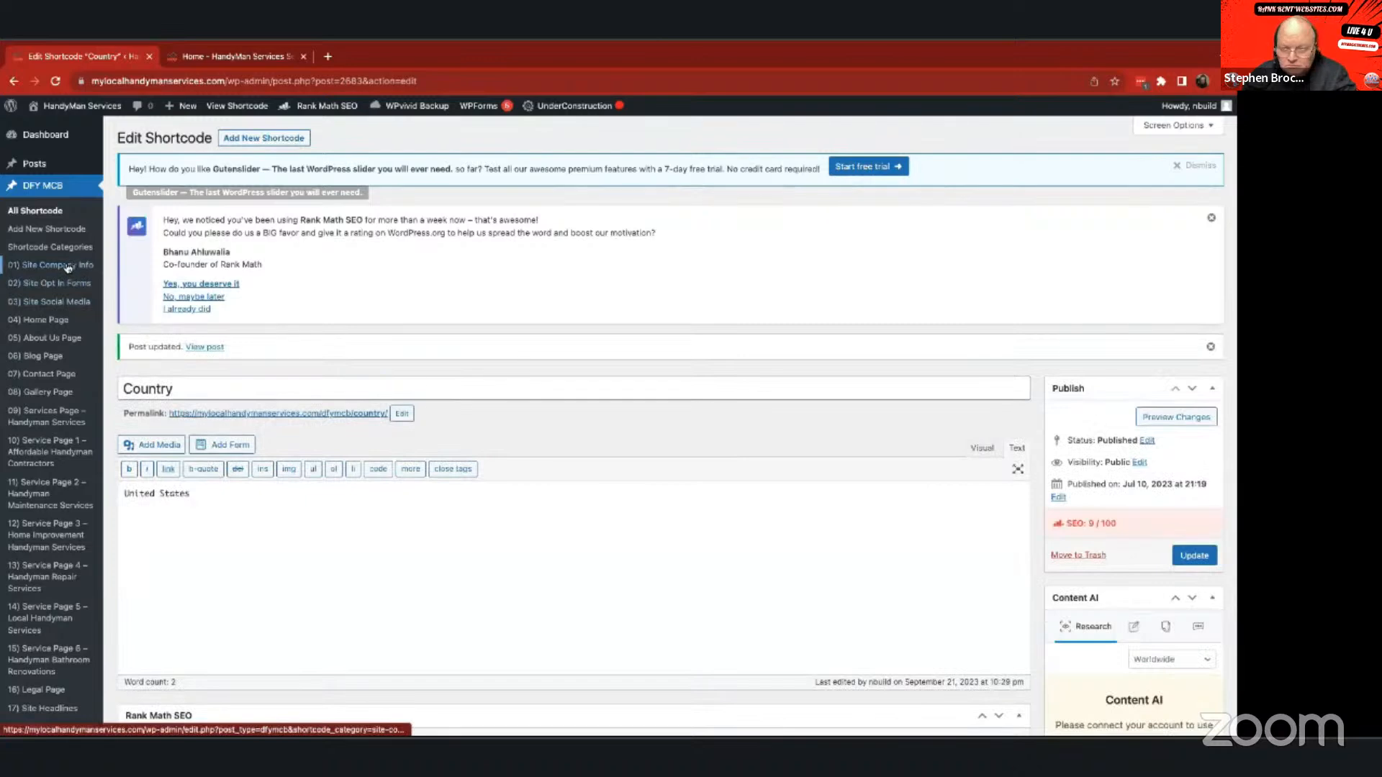
Step: Replace the placeholder in the Postal Code shortcode under Site Company Info with "33414" and update it
{"action": "left_click", "coordinate": [68, 266]}
{"action": "scroll", "coordinate": [272, 419], "scroll_direction": "down", "scroll_amount": 3}
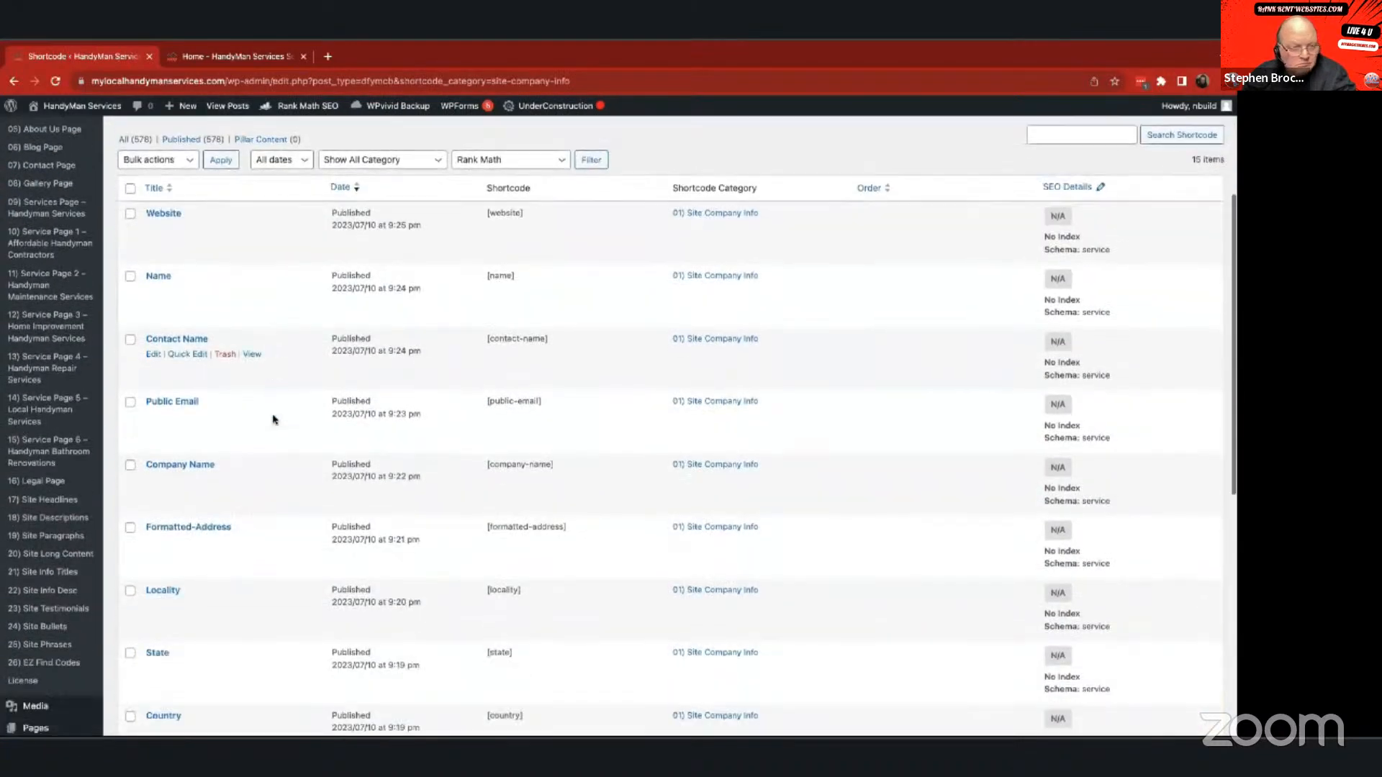
{"action": "scroll", "coordinate": [273, 420], "scroll_direction": "down", "scroll_amount": 4}
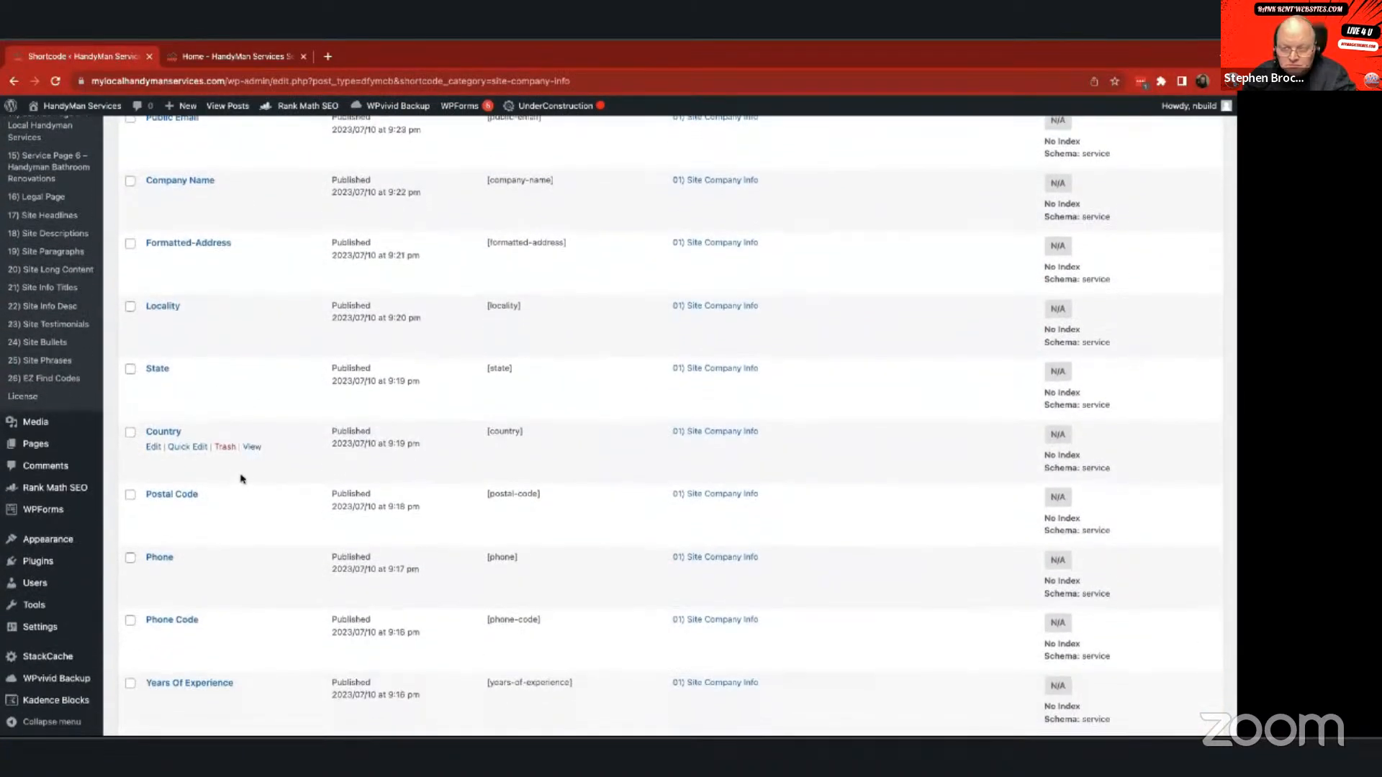
{"action": "scroll", "coordinate": [241, 479], "scroll_direction": "down", "scroll_amount": 1}
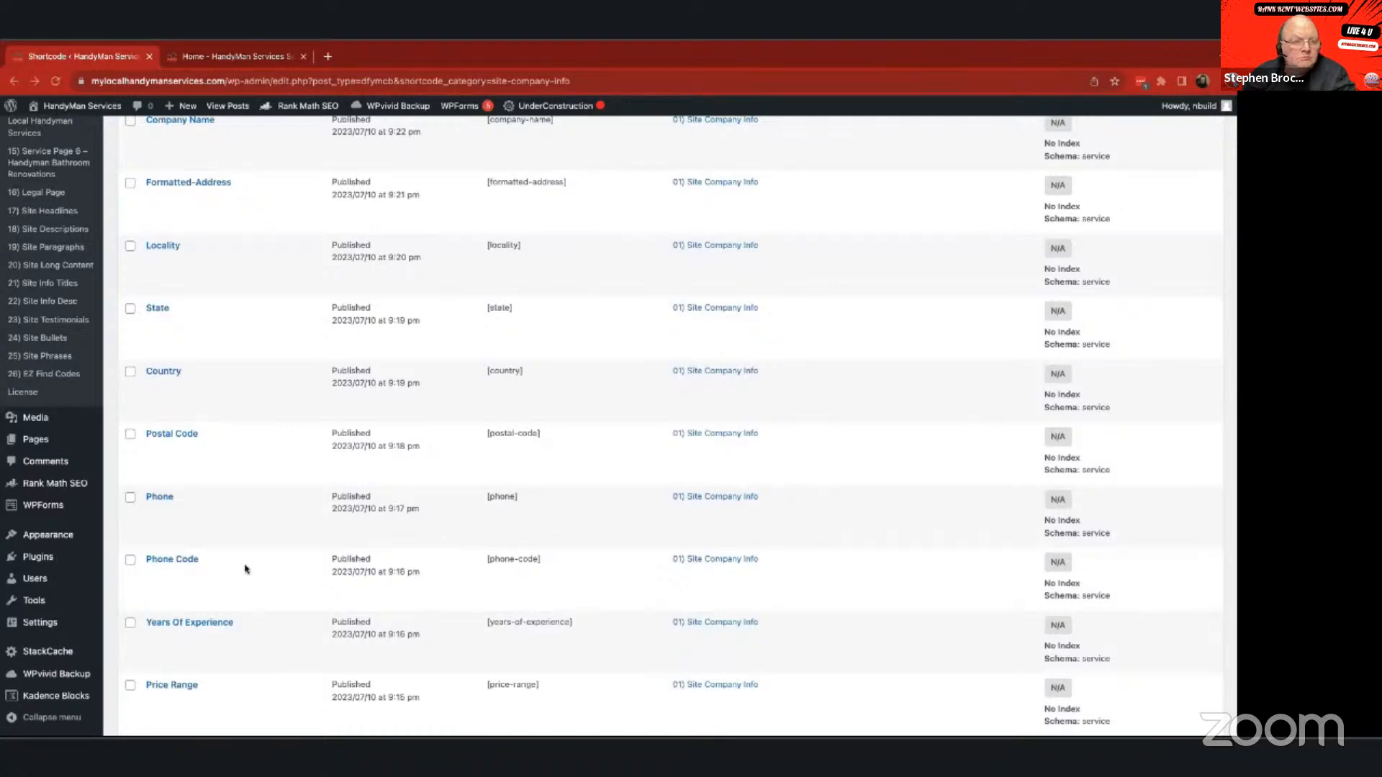
{"action": "mouse_move", "coordinate": [203, 472]}
{"action": "left_click", "coordinate": [154, 452]}
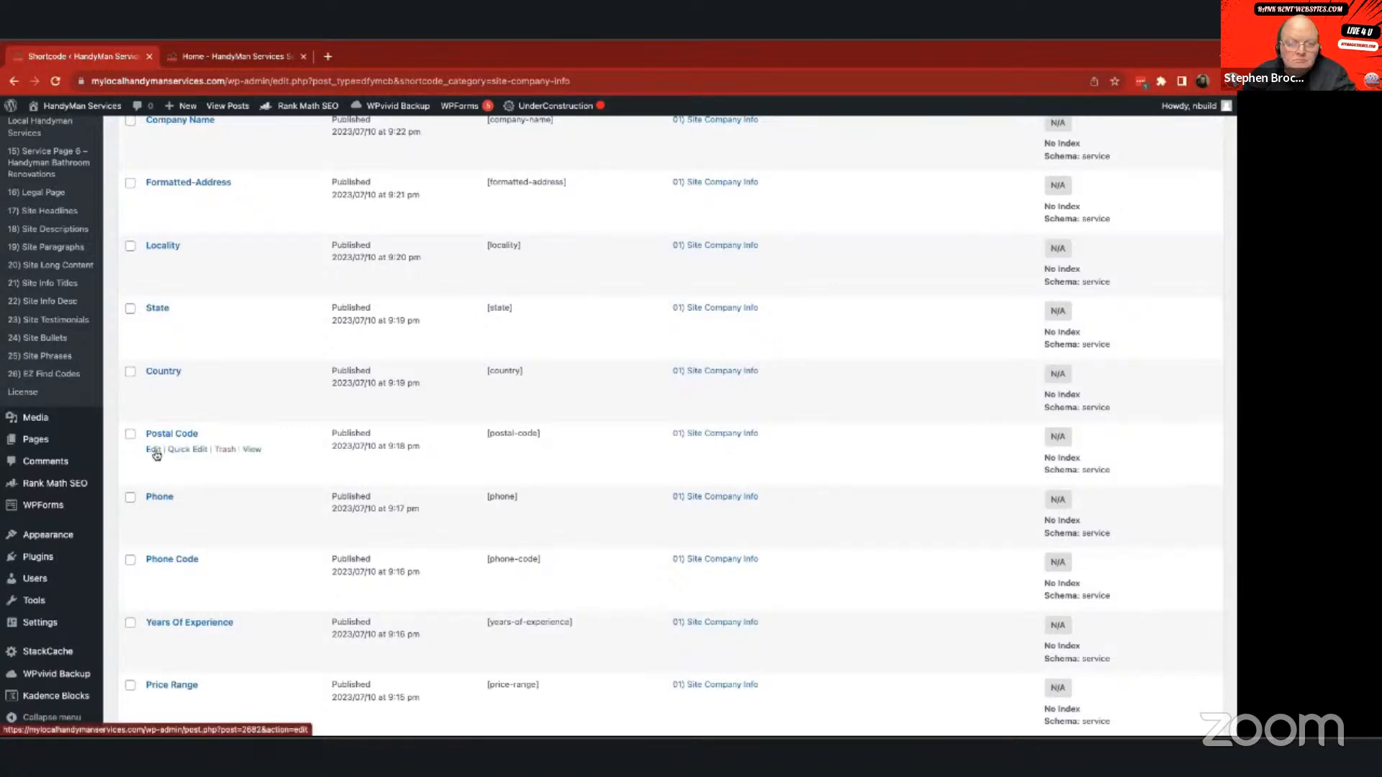
{"action": "left_click", "coordinate": [153, 451]}
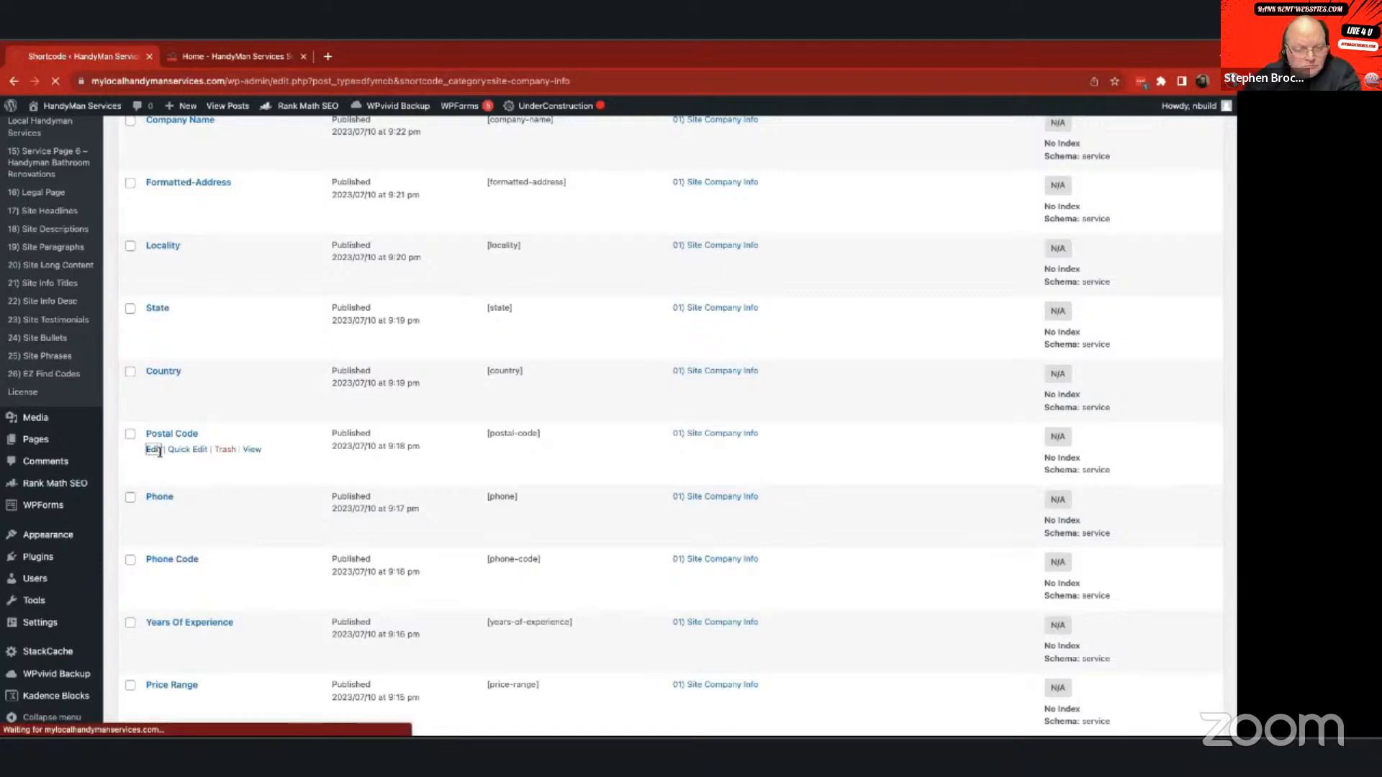
{"action": "left_click_drag", "start_coordinate": [203, 458], "coordinate": [123, 458]}
{"action": "right_click", "coordinate": [134, 457]}
{"action": "left_click", "coordinate": [173, 531]}
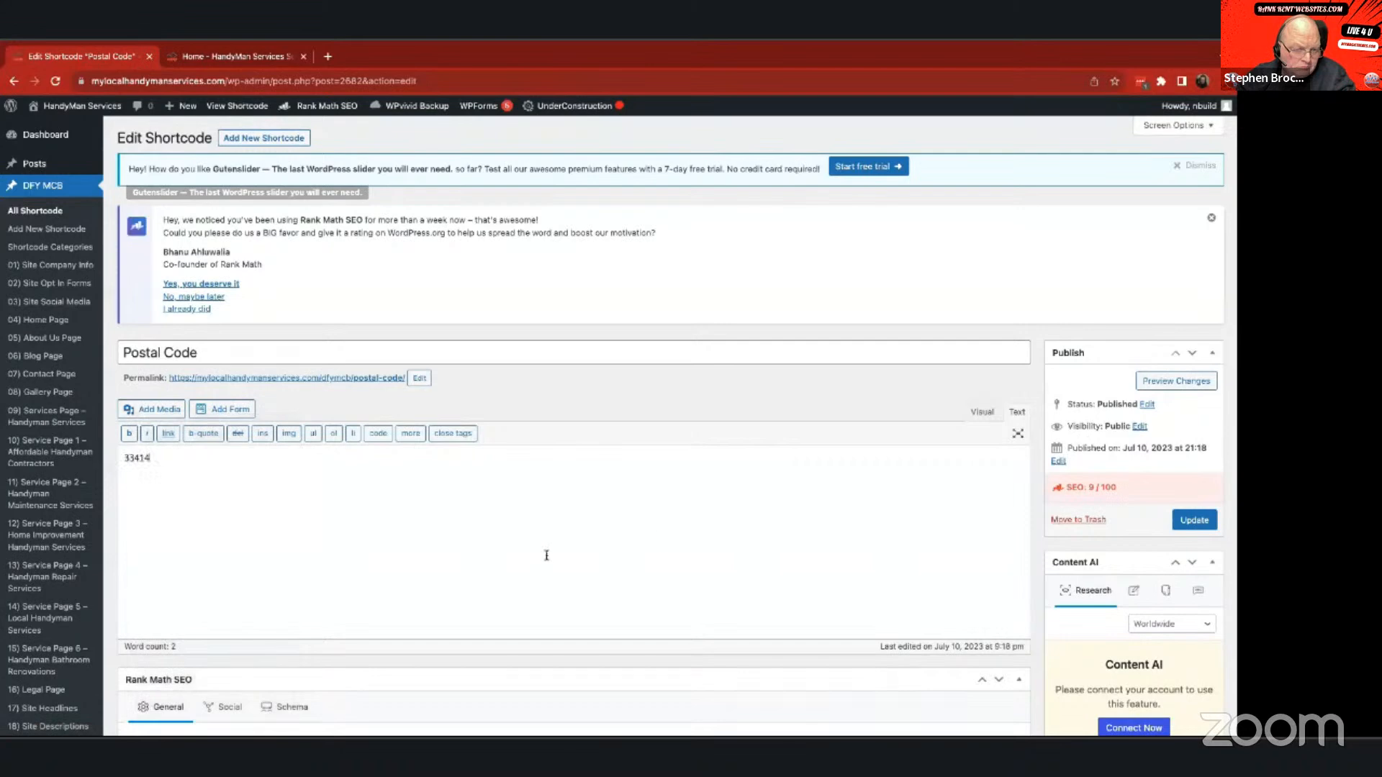
{"action": "left_click", "coordinate": [1195, 521]}
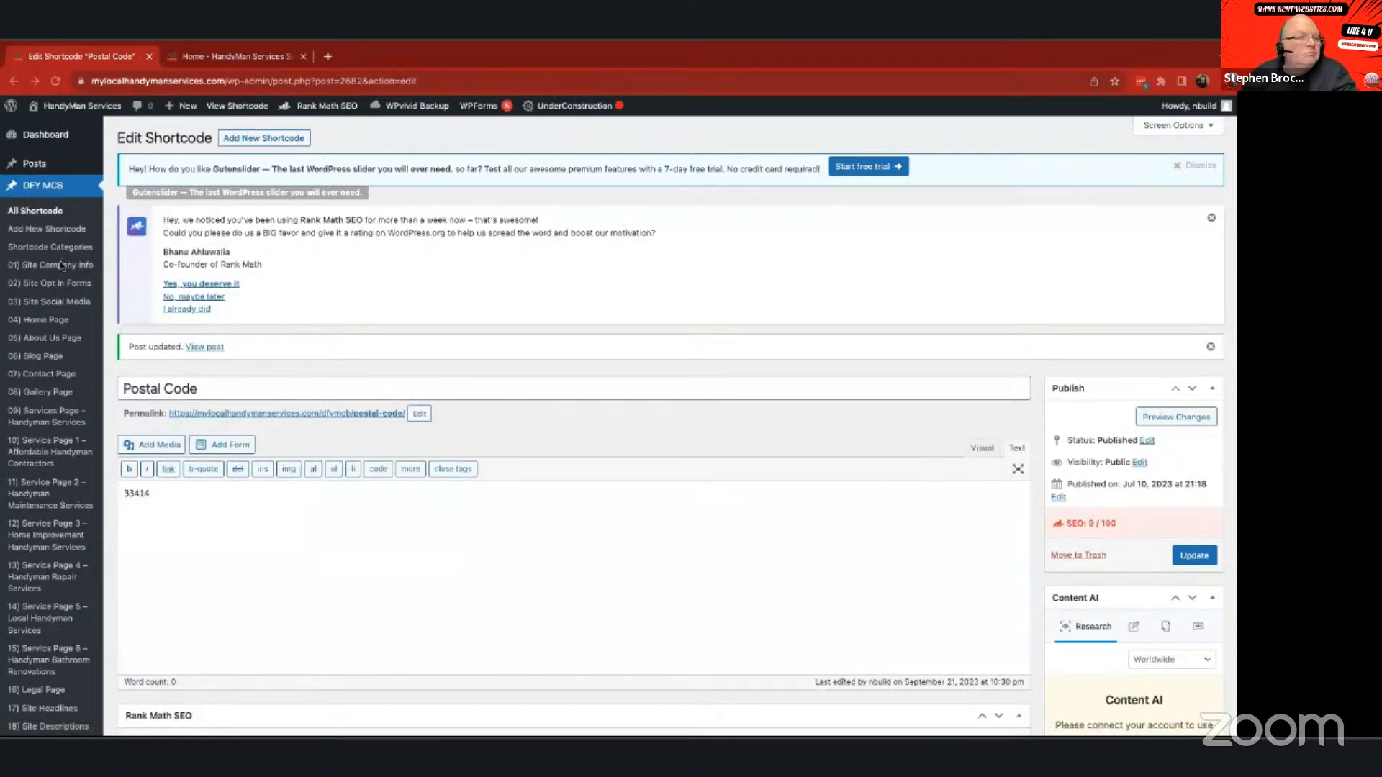
Step: Replace the placeholder in the Phone shortcode under Site Company Info with the company's hyphenated phone number and update it
{"action": "left_click", "coordinate": [59, 264]}
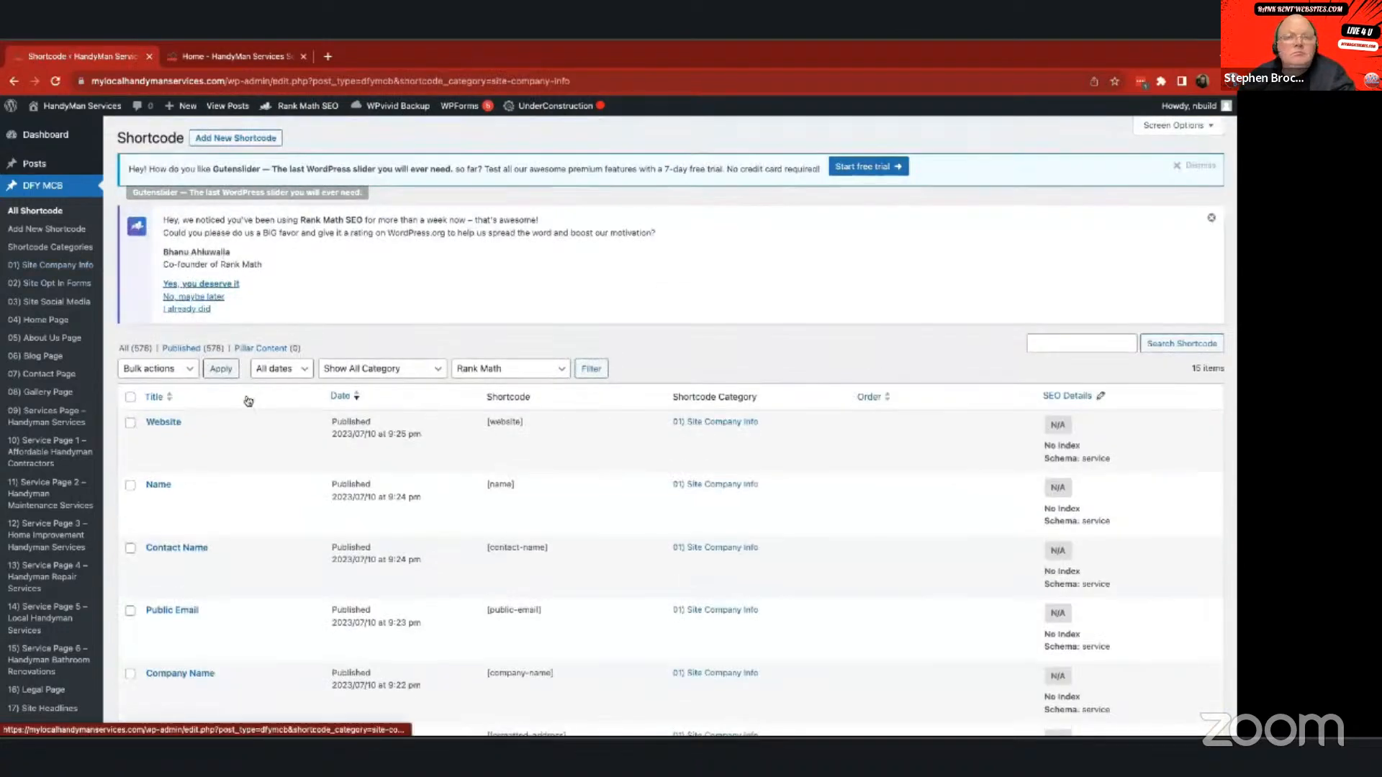
{"action": "scroll", "coordinate": [248, 401], "scroll_direction": "down", "scroll_amount": 3}
{"action": "scroll", "coordinate": [248, 401], "scroll_direction": "down", "scroll_amount": 4}
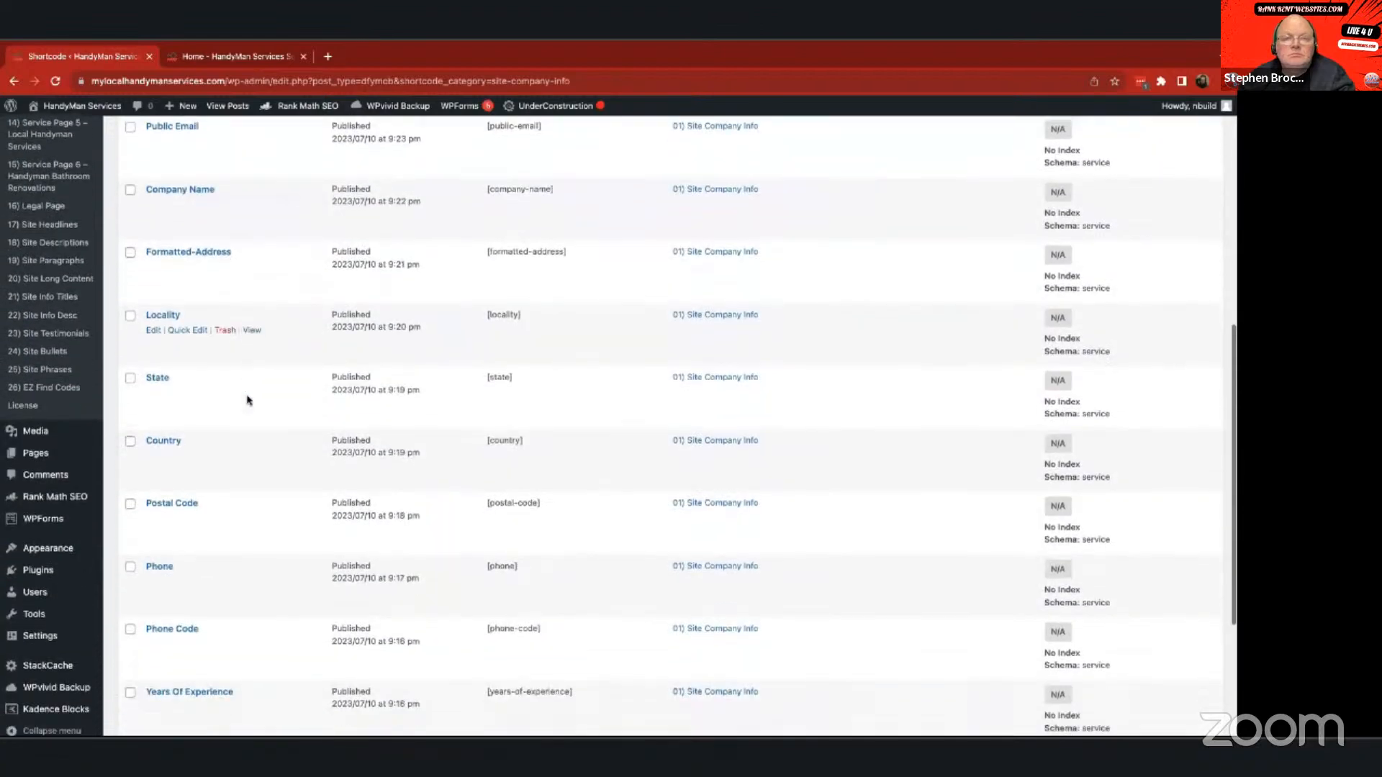
{"action": "scroll", "coordinate": [248, 401], "scroll_direction": "down", "scroll_amount": 3}
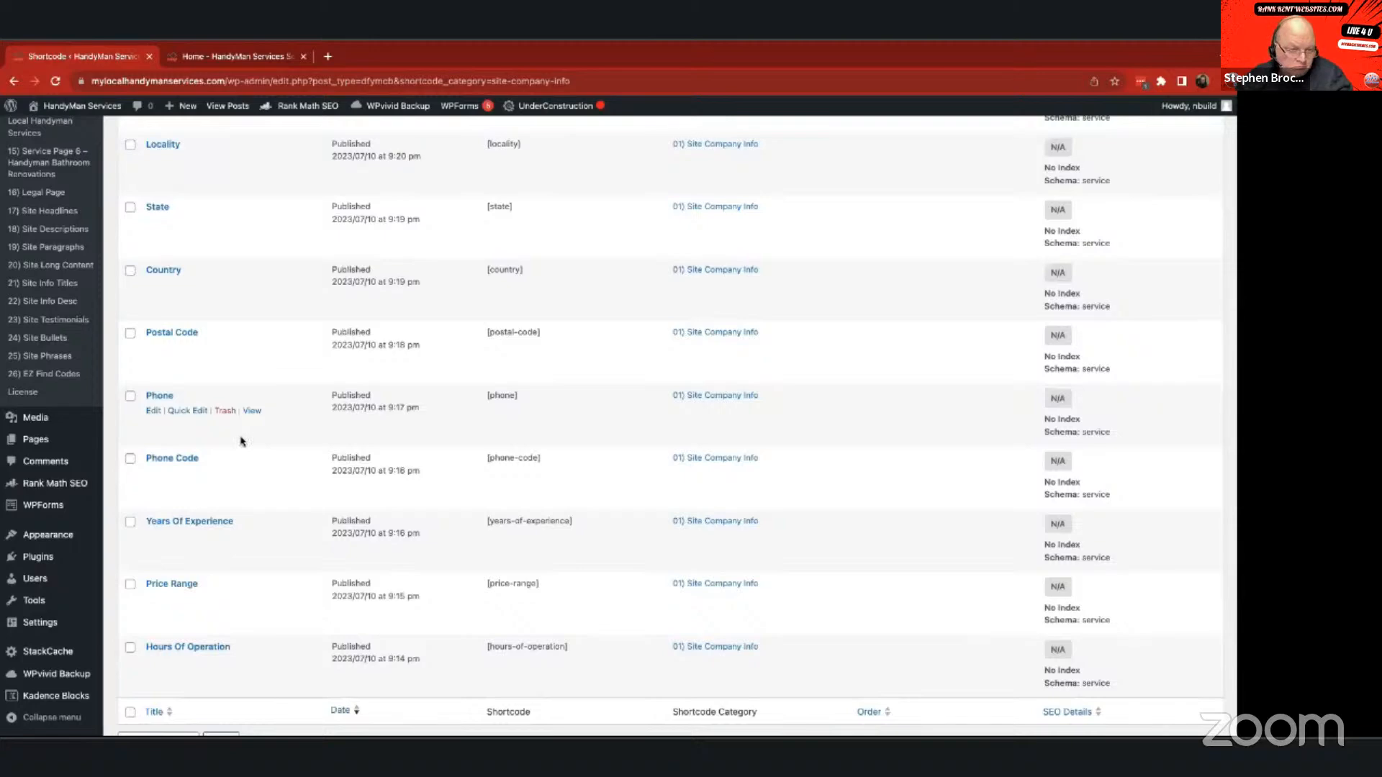
{"action": "left_click", "coordinate": [152, 411]}
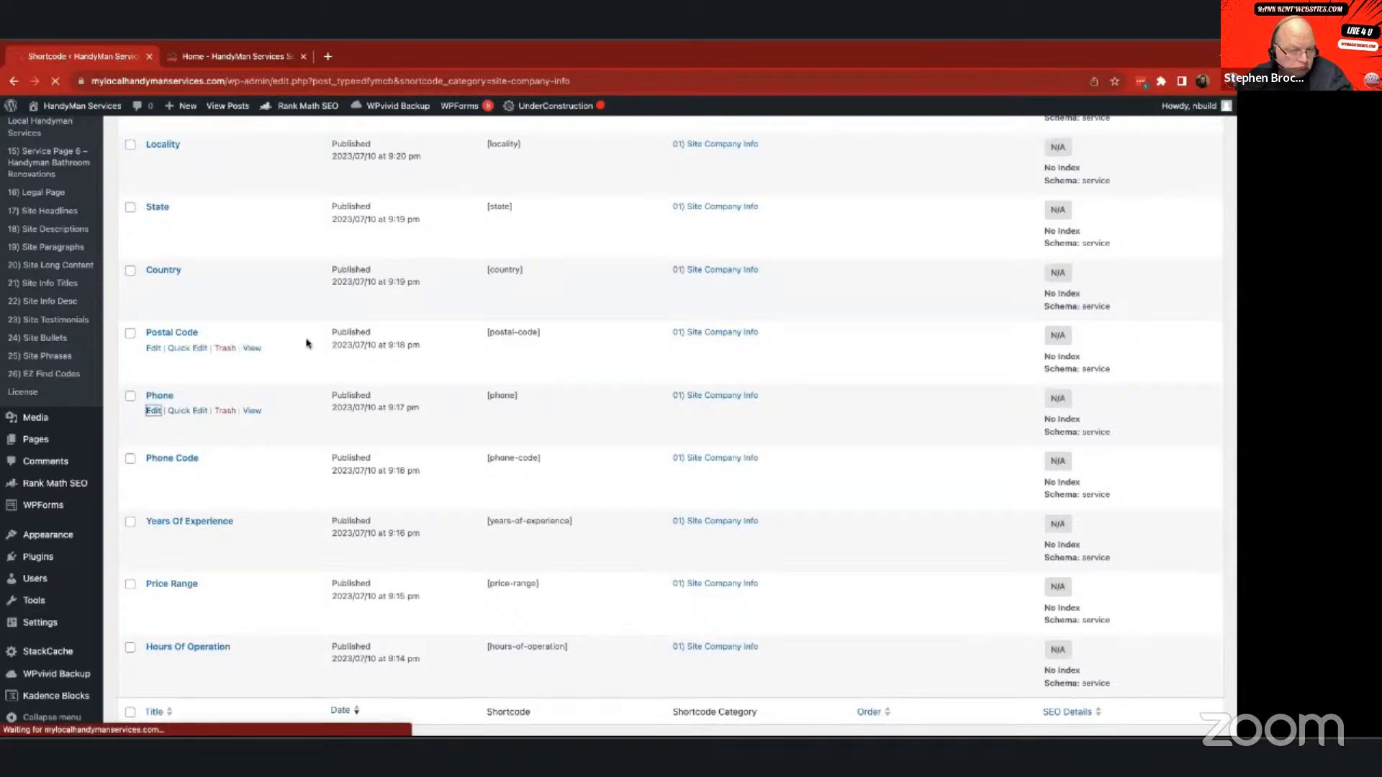
{"action": "scroll", "coordinate": [304, 344], "scroll_direction": "down", "scroll_amount": 1}
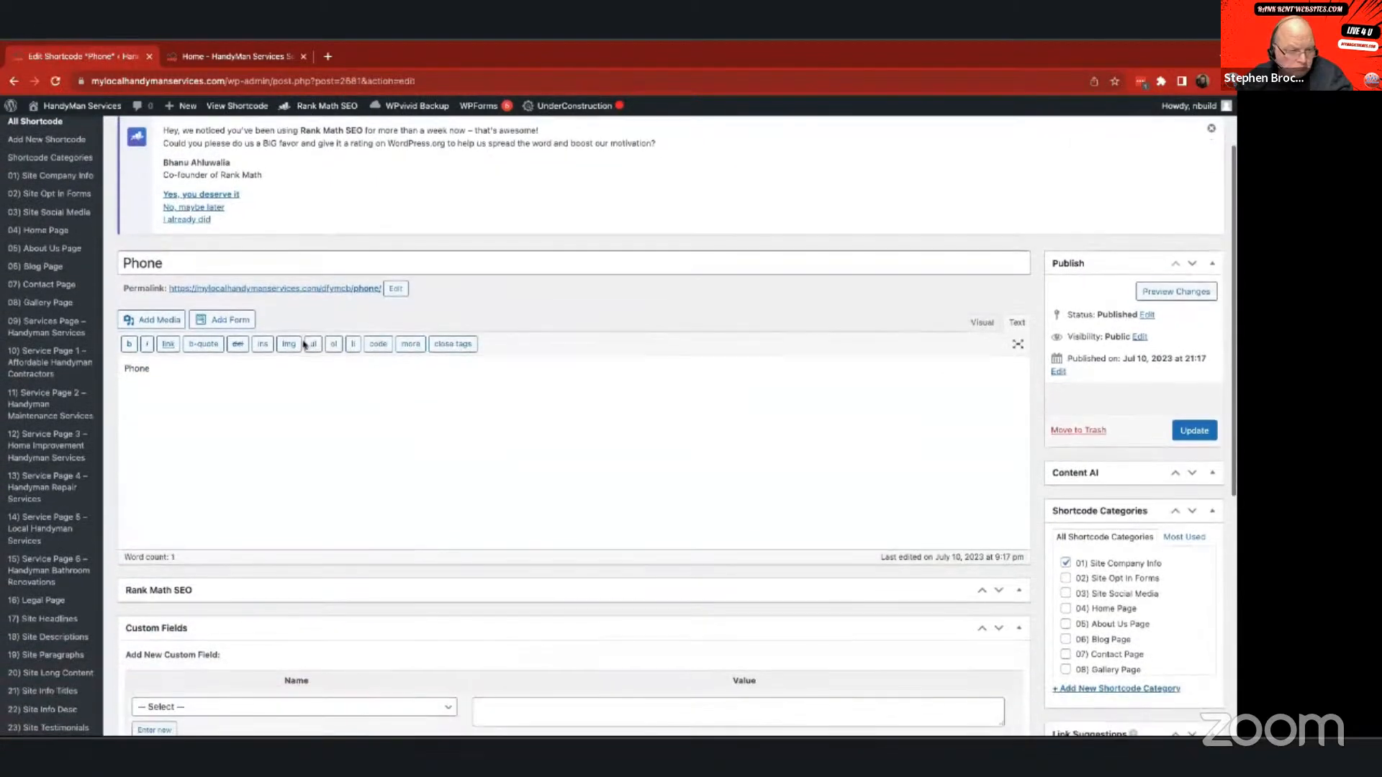
{"action": "left_click", "coordinate": [173, 374]}
{"action": "left_click_drag", "start_coordinate": [150, 372], "coordinate": [127, 371]}
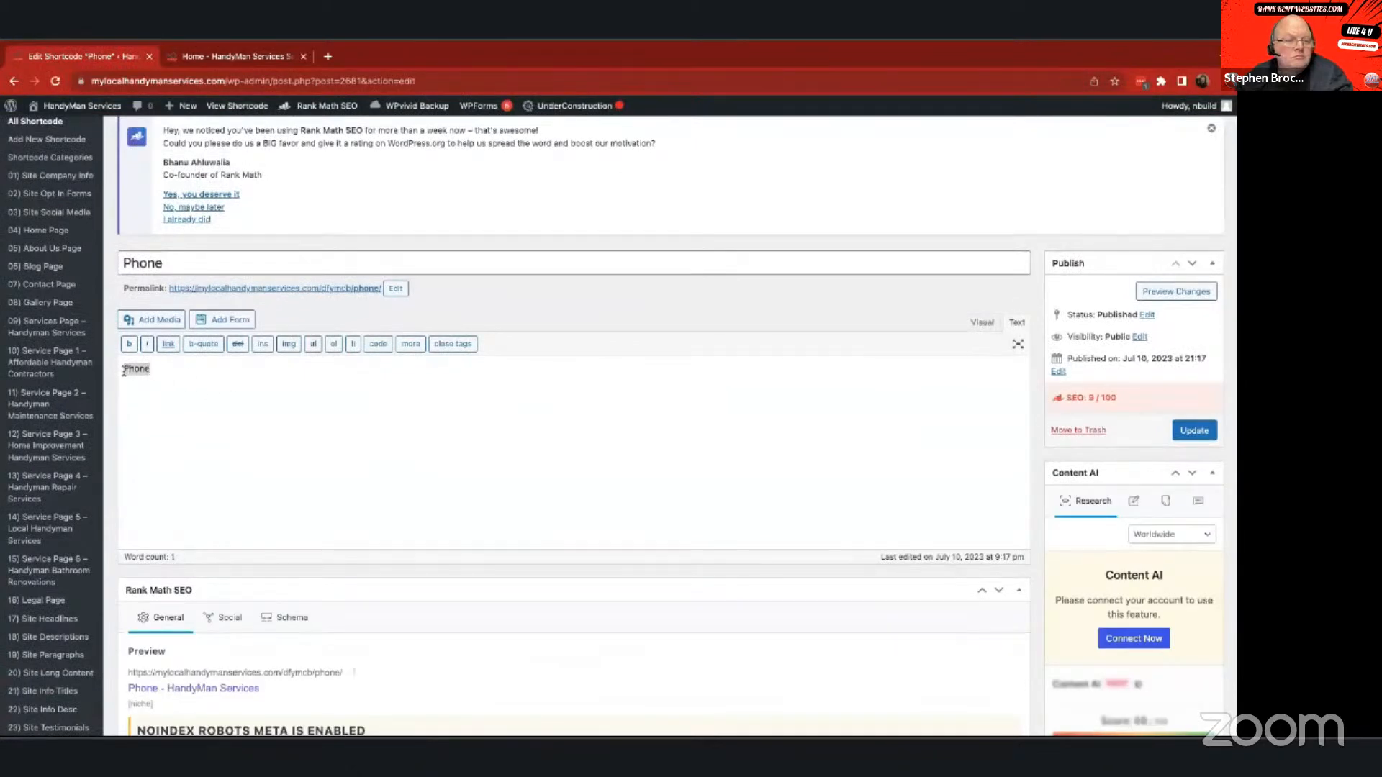
{"action": "right_click", "coordinate": [125, 371]}
{"action": "left_click", "coordinate": [167, 484]}
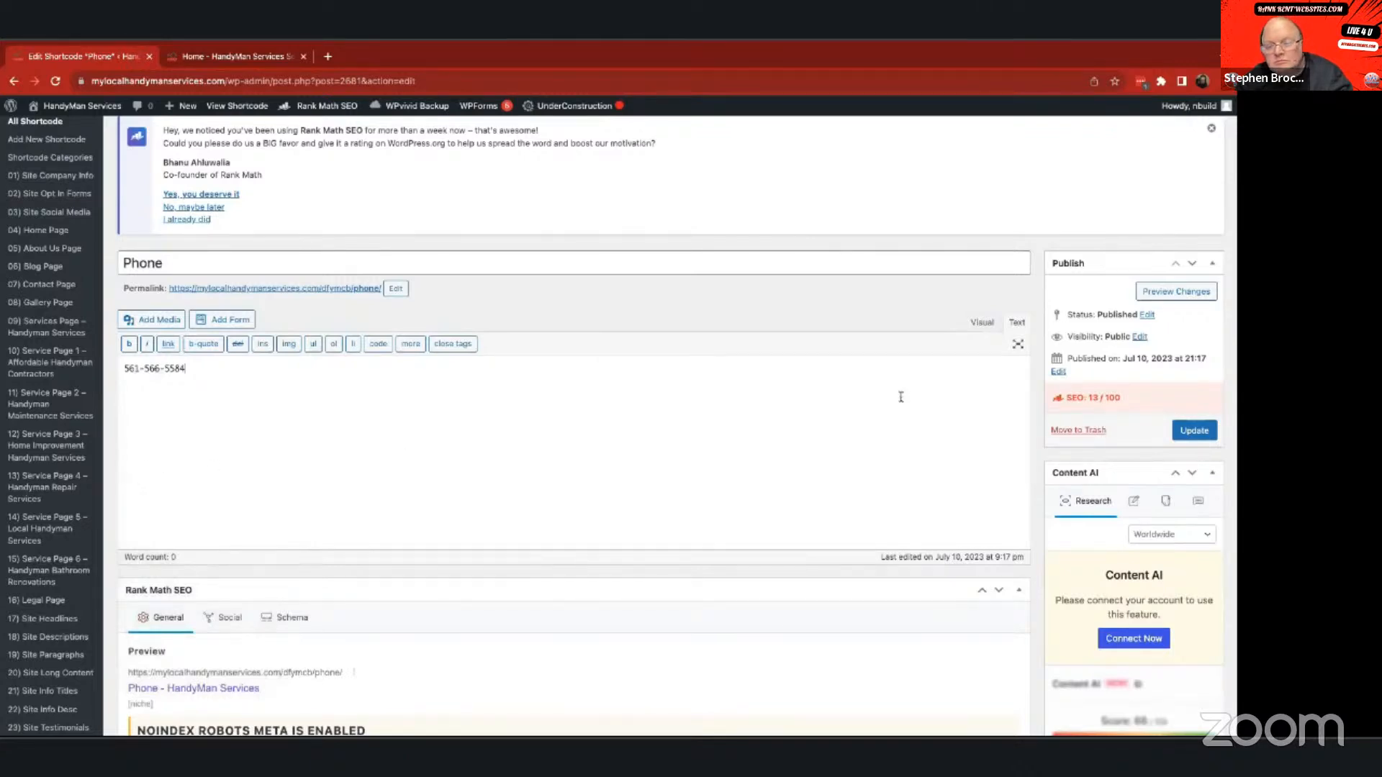
{"action": "left_click", "coordinate": [1176, 432]}
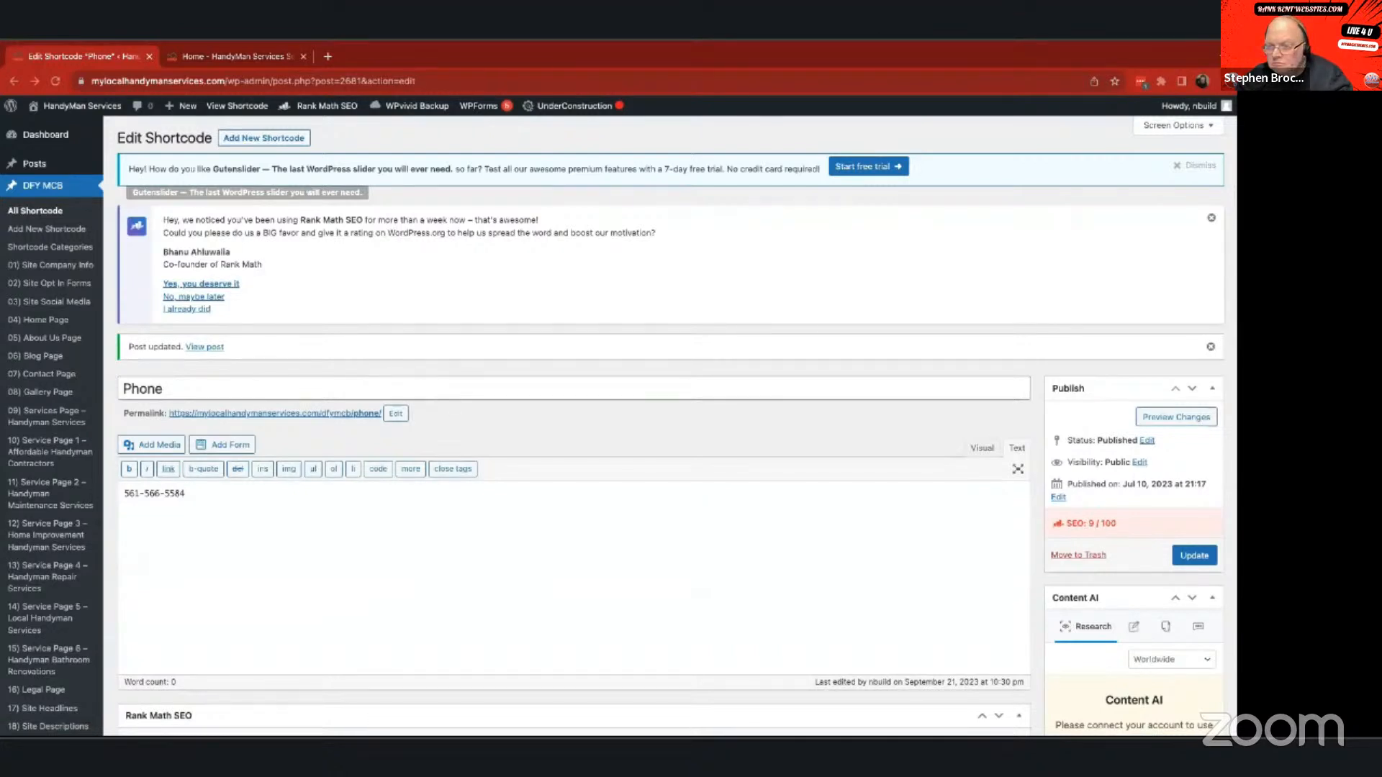
Step: Replace the placeholder in the Phone Code shortcode under Site Company Info with the digits-only phone number including country code 1, and update it
{"action": "scroll", "coordinate": [167, 412], "scroll_direction": "down", "scroll_amount": 1}
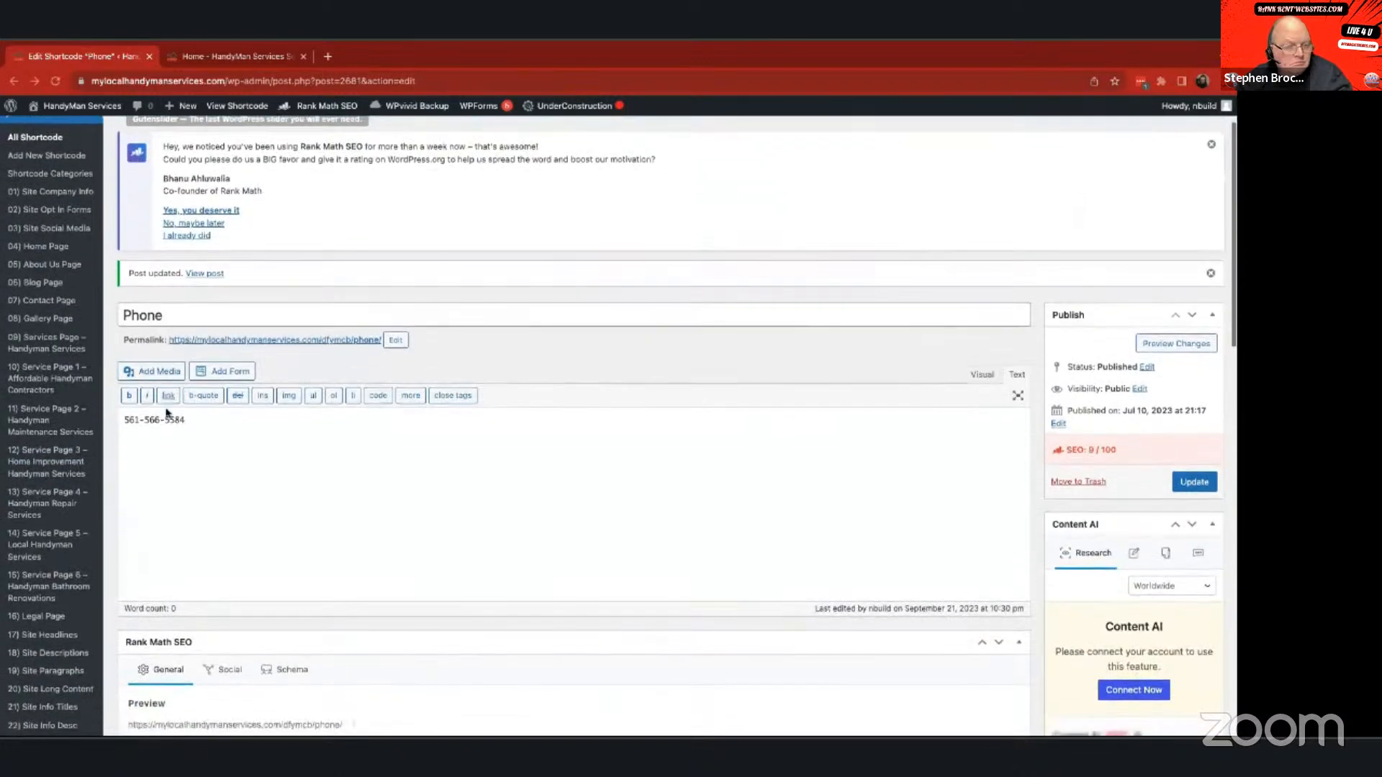
{"action": "scroll", "coordinate": [146, 431], "scroll_direction": "up", "scroll_amount": 1}
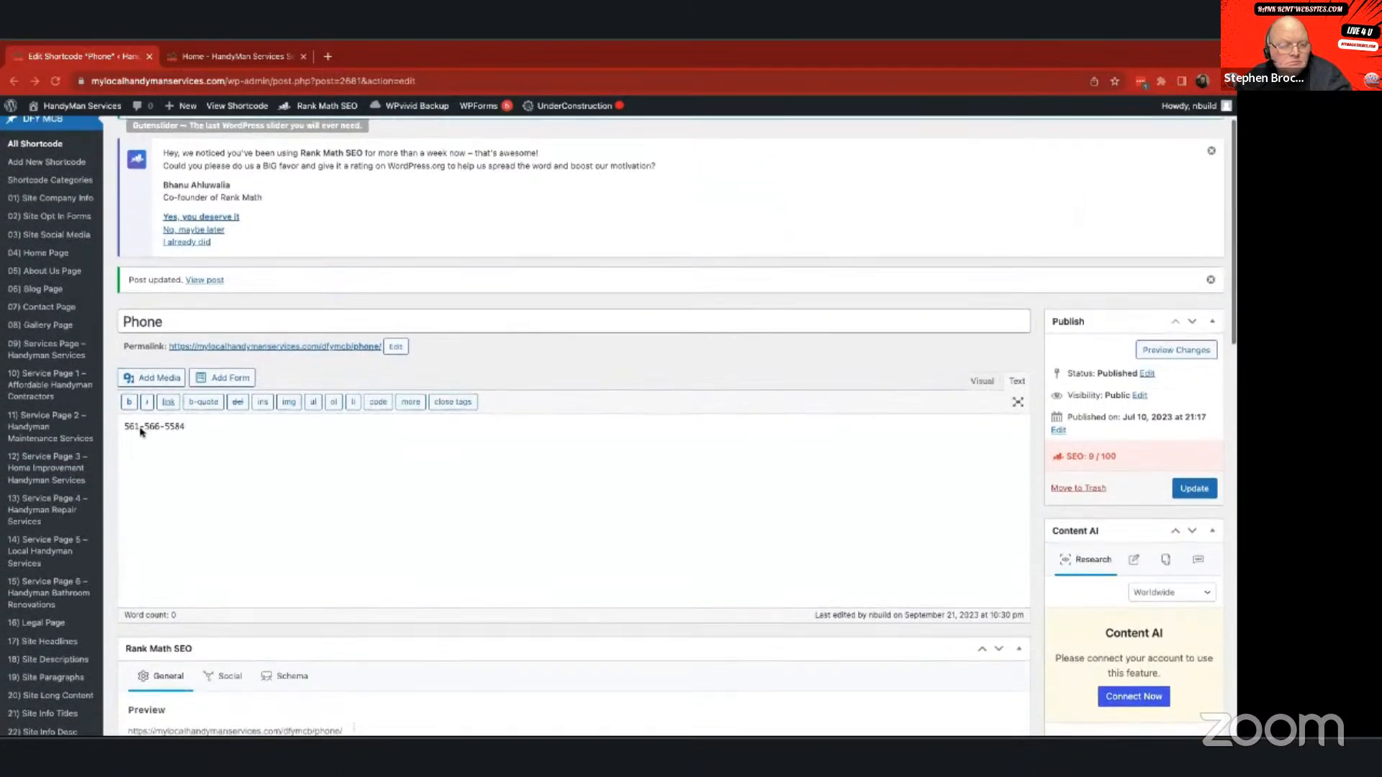
{"action": "scroll", "coordinate": [172, 433], "scroll_direction": "up", "scroll_amount": 1}
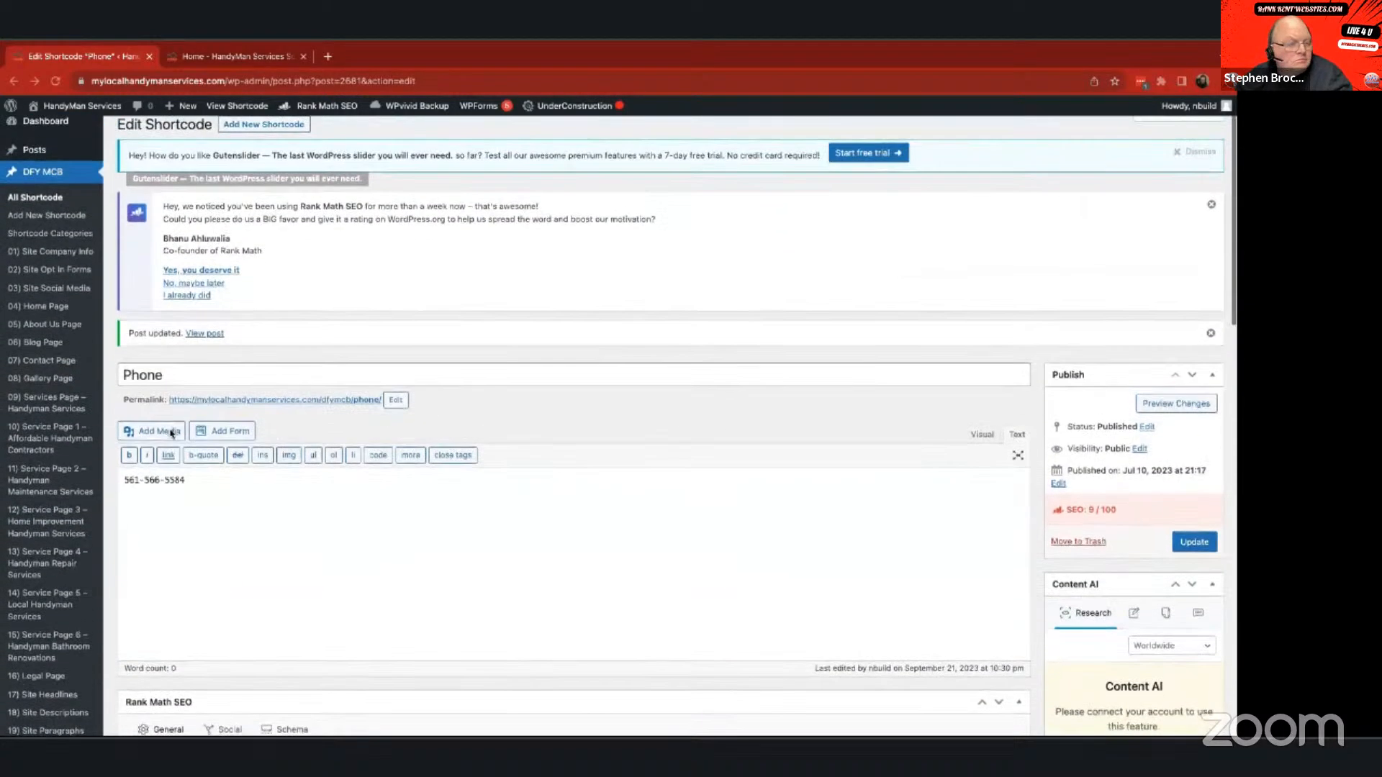
{"action": "left_click", "coordinate": [61, 252]}
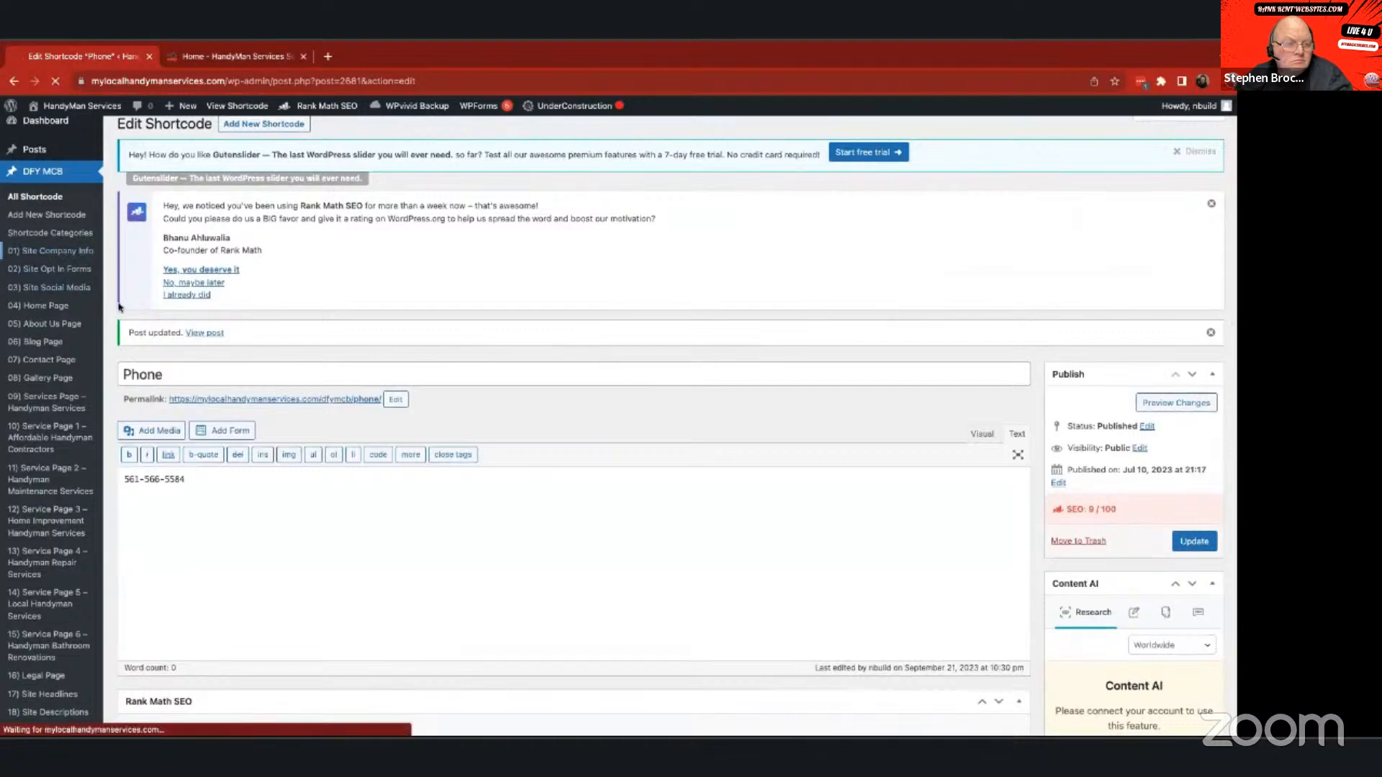
{"action": "scroll", "coordinate": [292, 397], "scroll_direction": "down", "scroll_amount": 4}
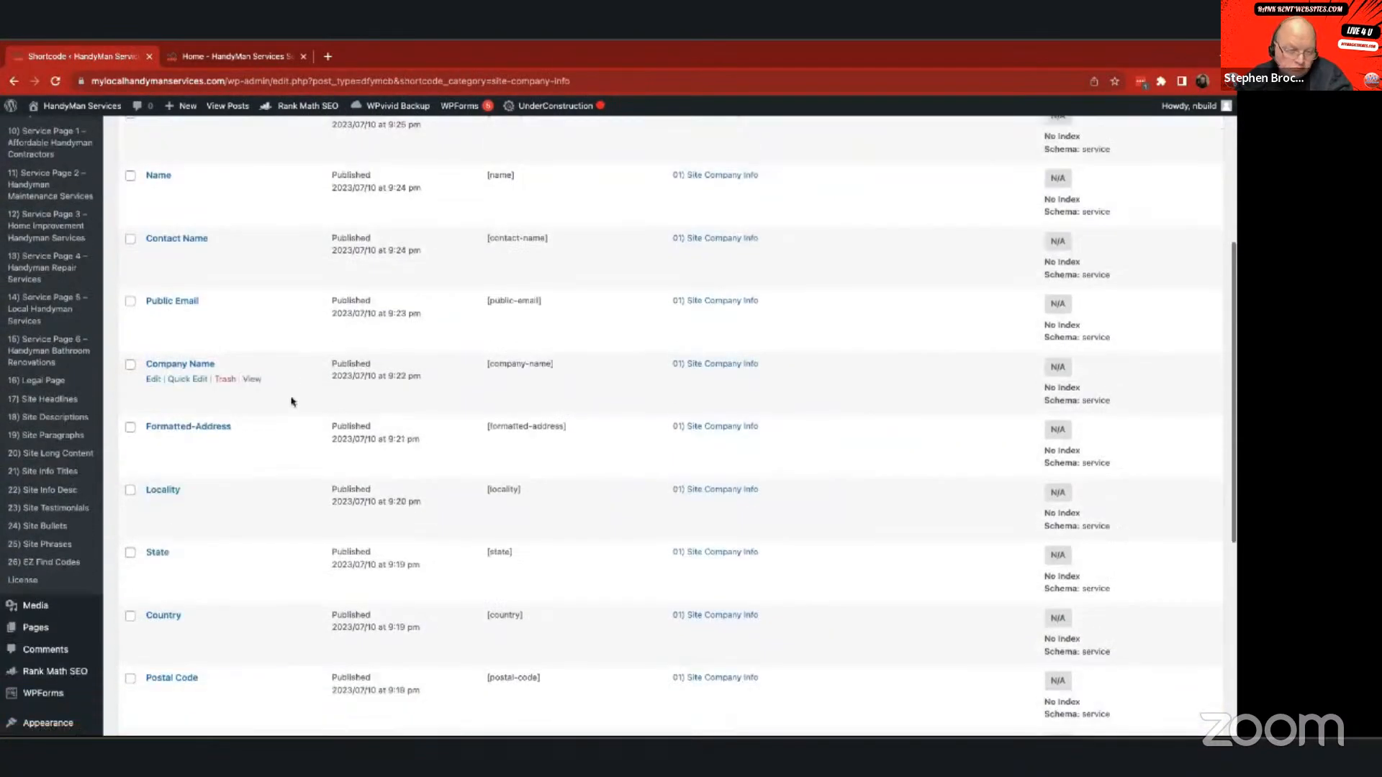
{"action": "scroll", "coordinate": [292, 403], "scroll_direction": "down", "scroll_amount": 1}
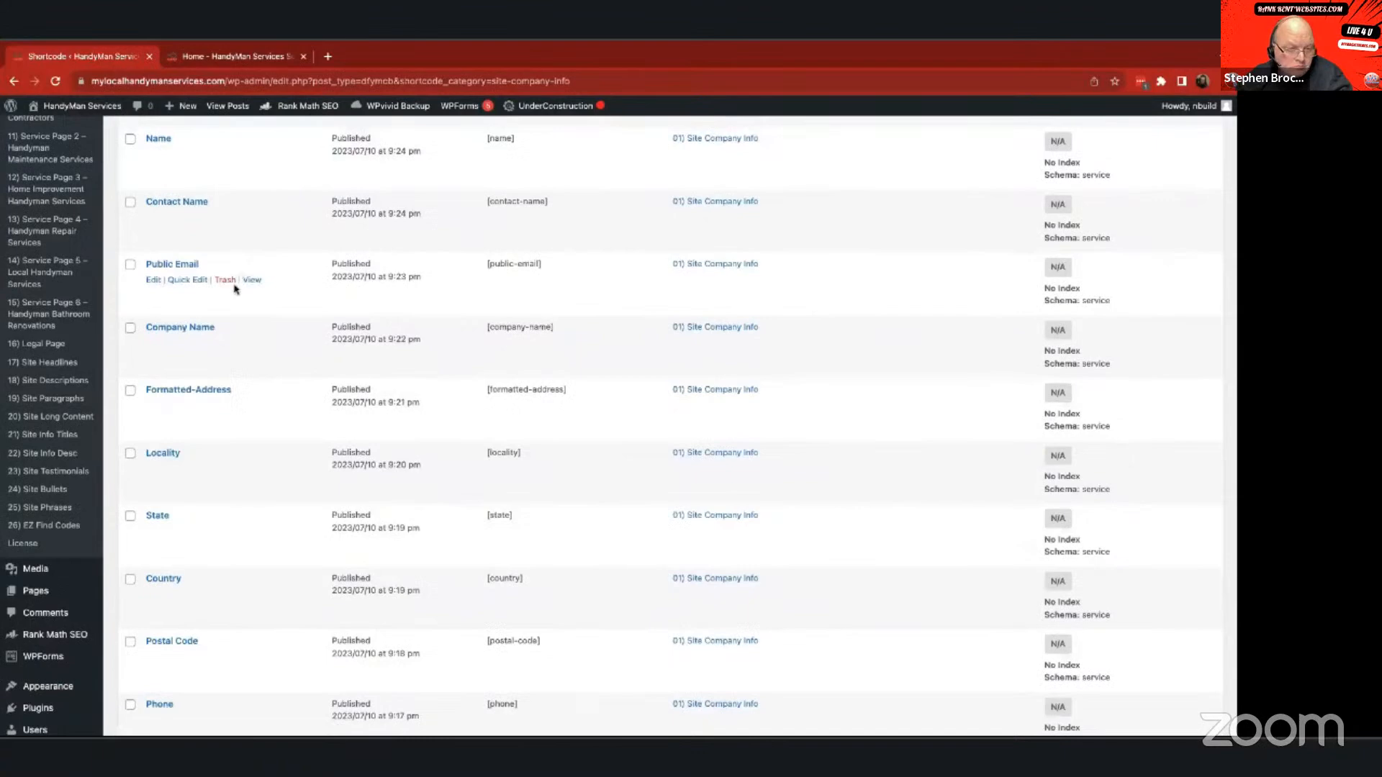
{"action": "scroll", "coordinate": [244, 377], "scroll_direction": "down", "scroll_amount": 4}
{"action": "scroll", "coordinate": [225, 526], "scroll_direction": "down", "scroll_amount": 1}
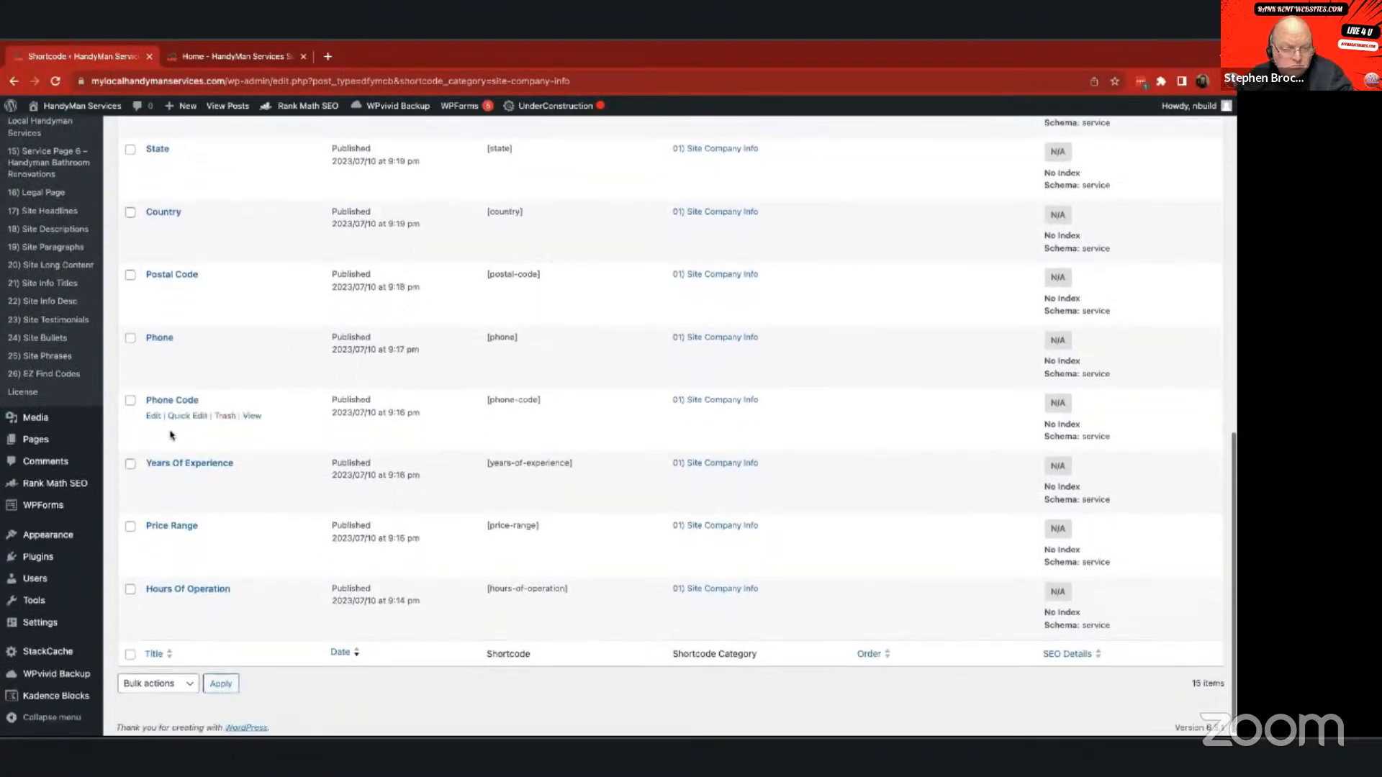
{"action": "left_click", "coordinate": [152, 418]}
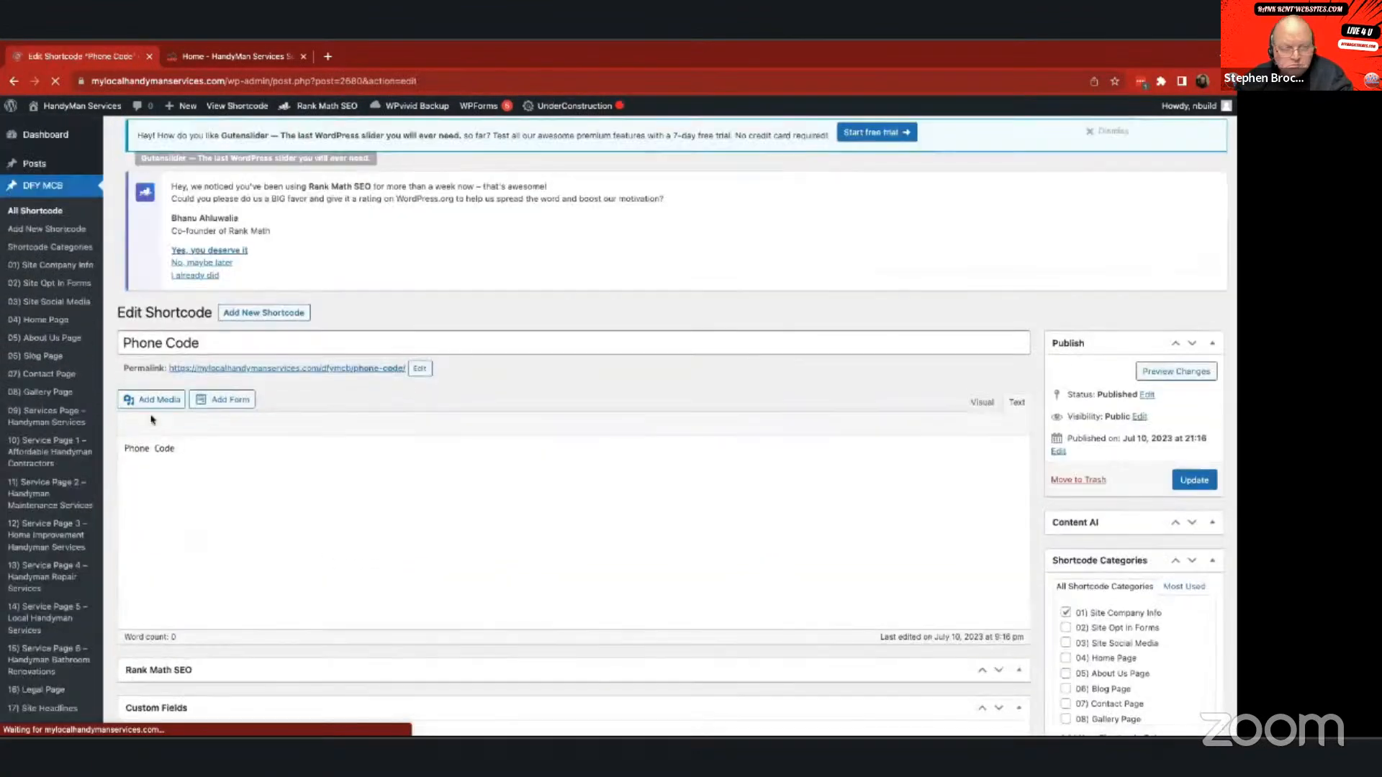
{"action": "left_click_drag", "start_coordinate": [173, 459], "coordinate": [124, 457]}
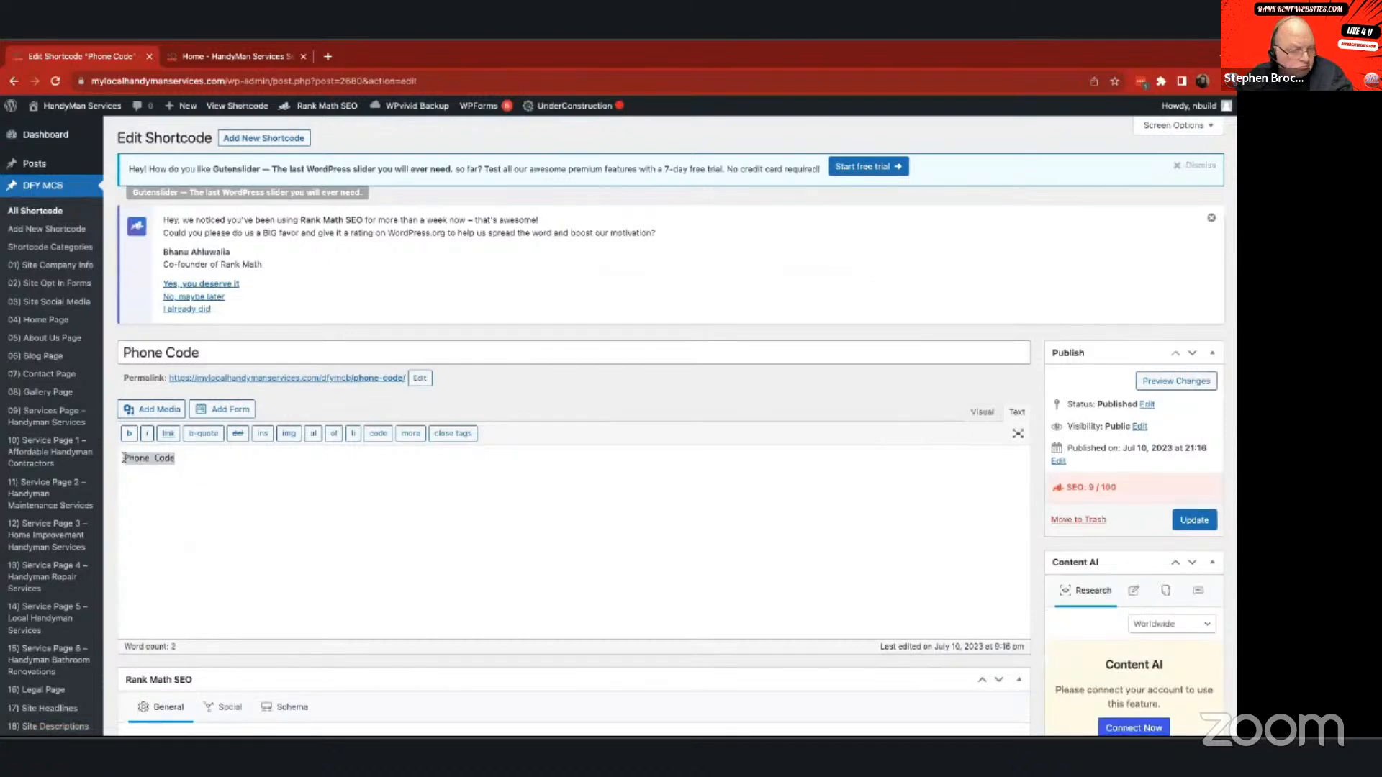
{"action": "key", "text": "ctrl+v"}
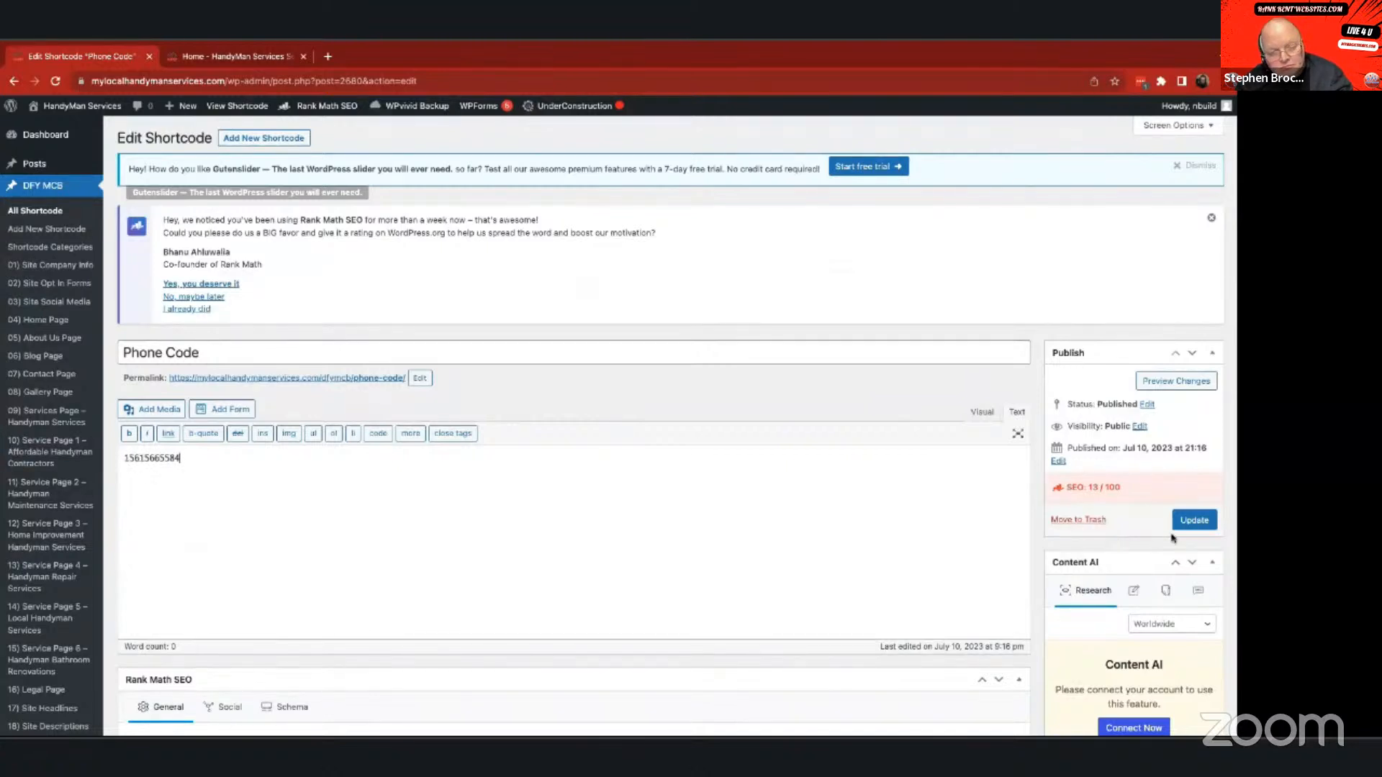
{"action": "left_click", "coordinate": [1189, 523]}
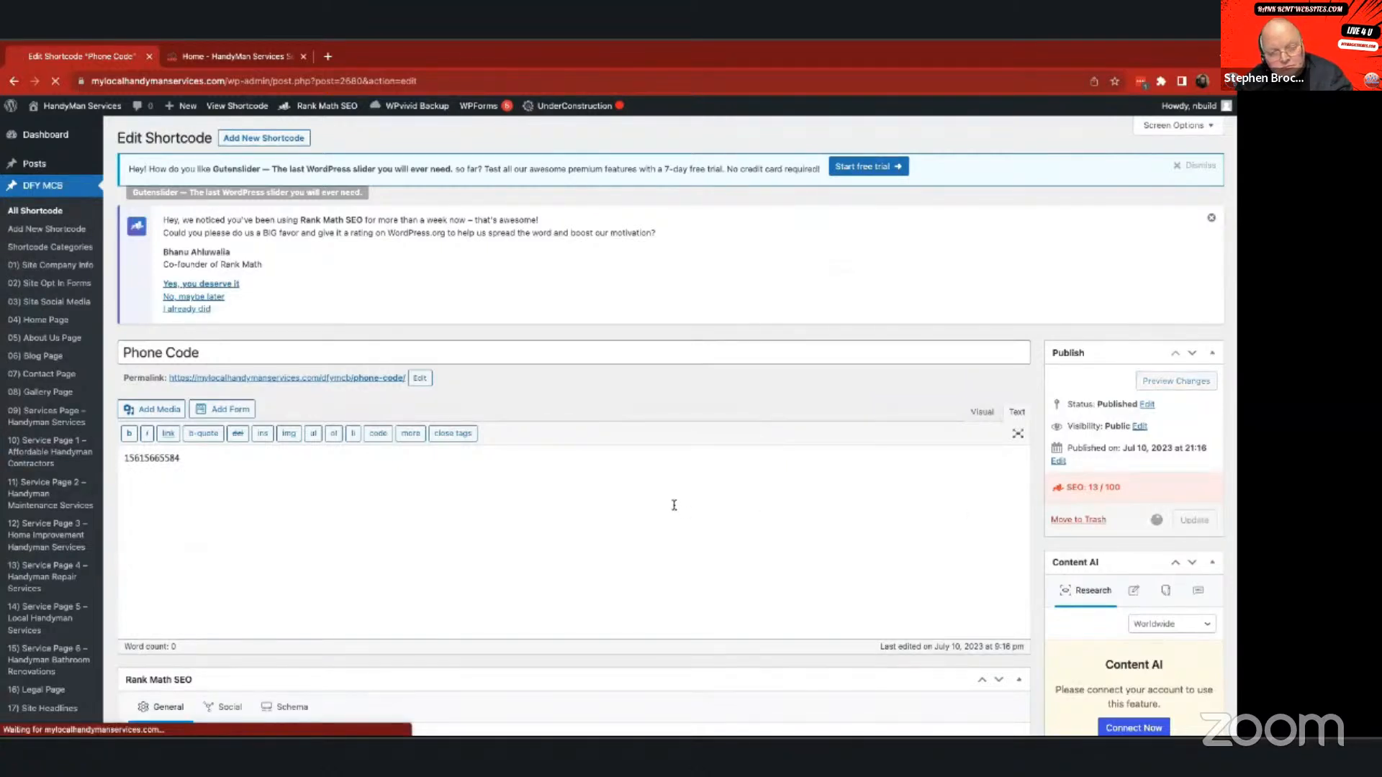
Step: Reopen the Site Company Info shortcode list, and reload the site's home page to check the company and contact details in its footer
{"action": "left_click", "coordinate": [71, 268]}
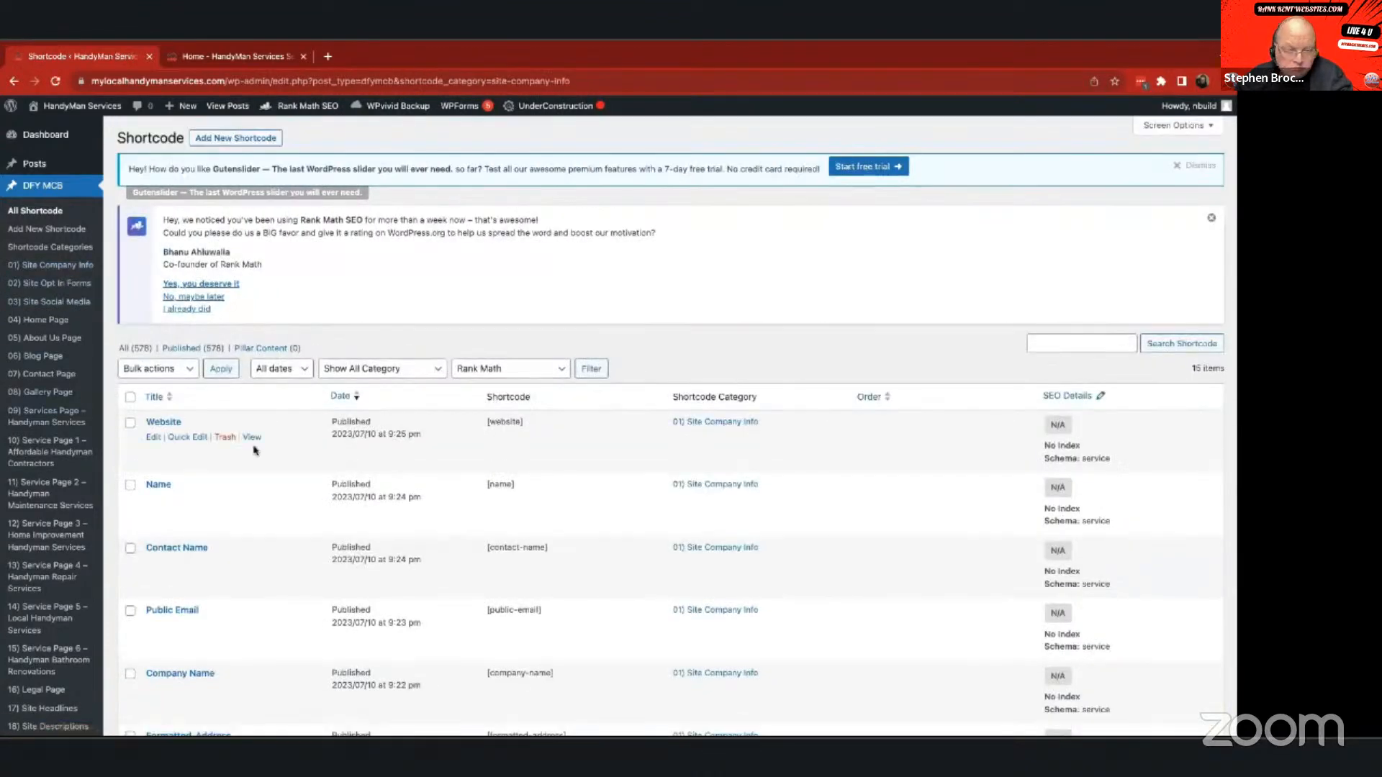
{"action": "scroll", "coordinate": [252, 445], "scroll_direction": "down", "scroll_amount": 5}
{"action": "scroll", "coordinate": [254, 448], "scroll_direction": "down", "scroll_amount": 5}
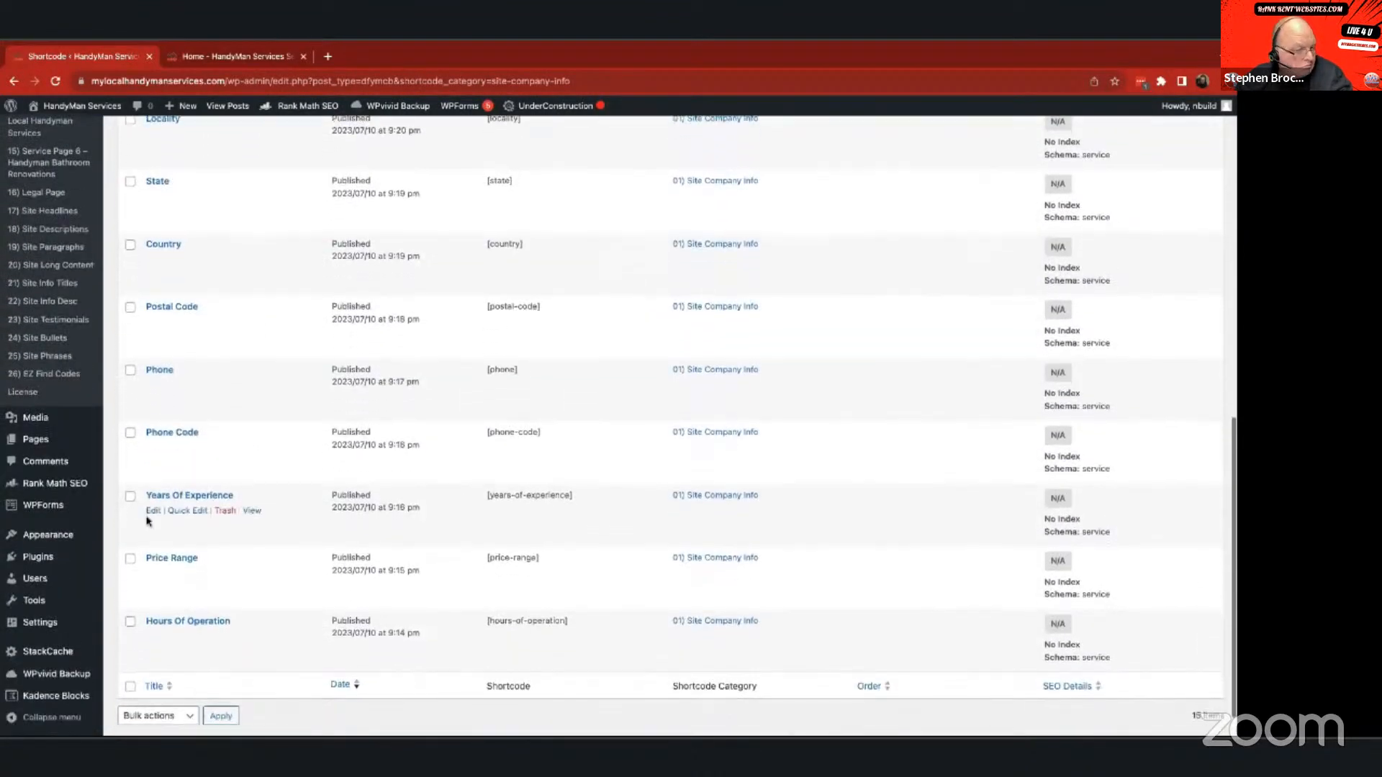
{"action": "left_click", "coordinate": [230, 57]}
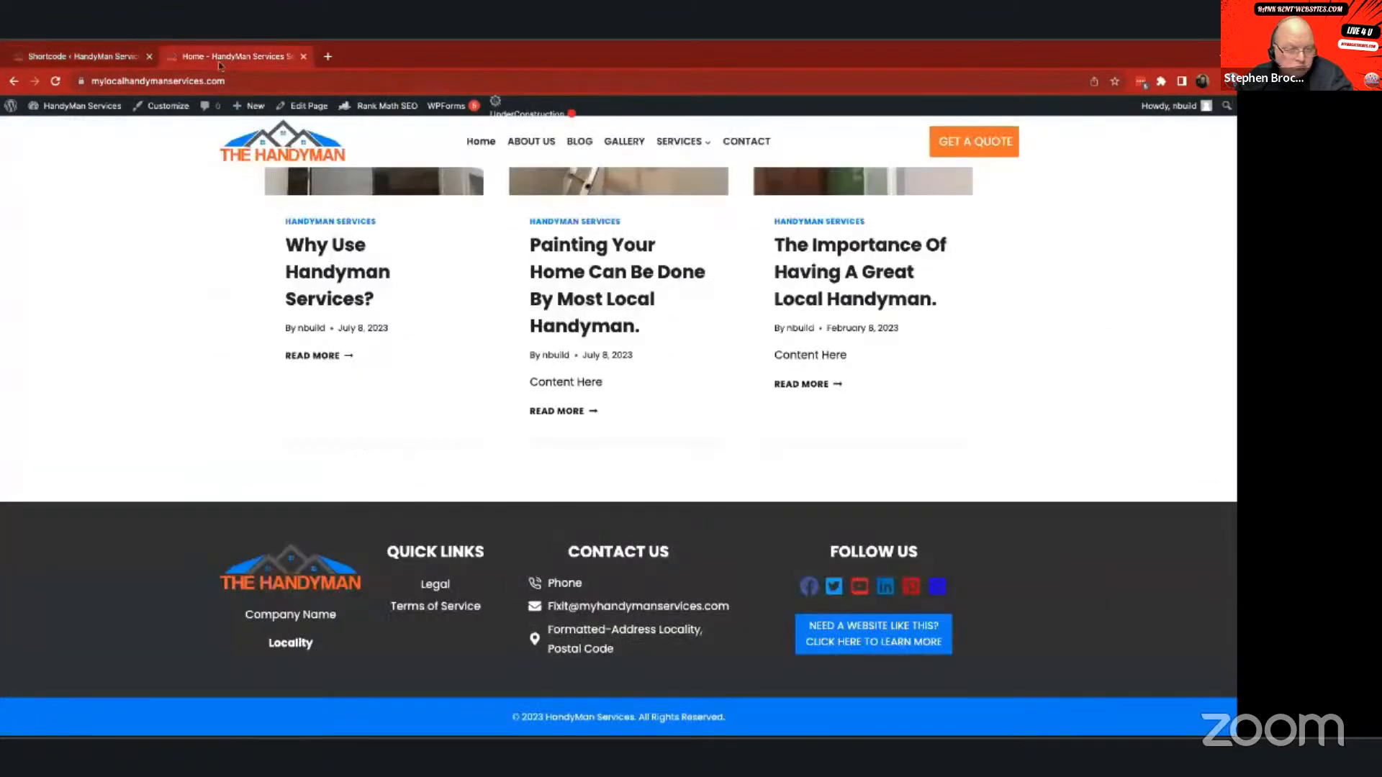
{"action": "key", "text": "F5"}
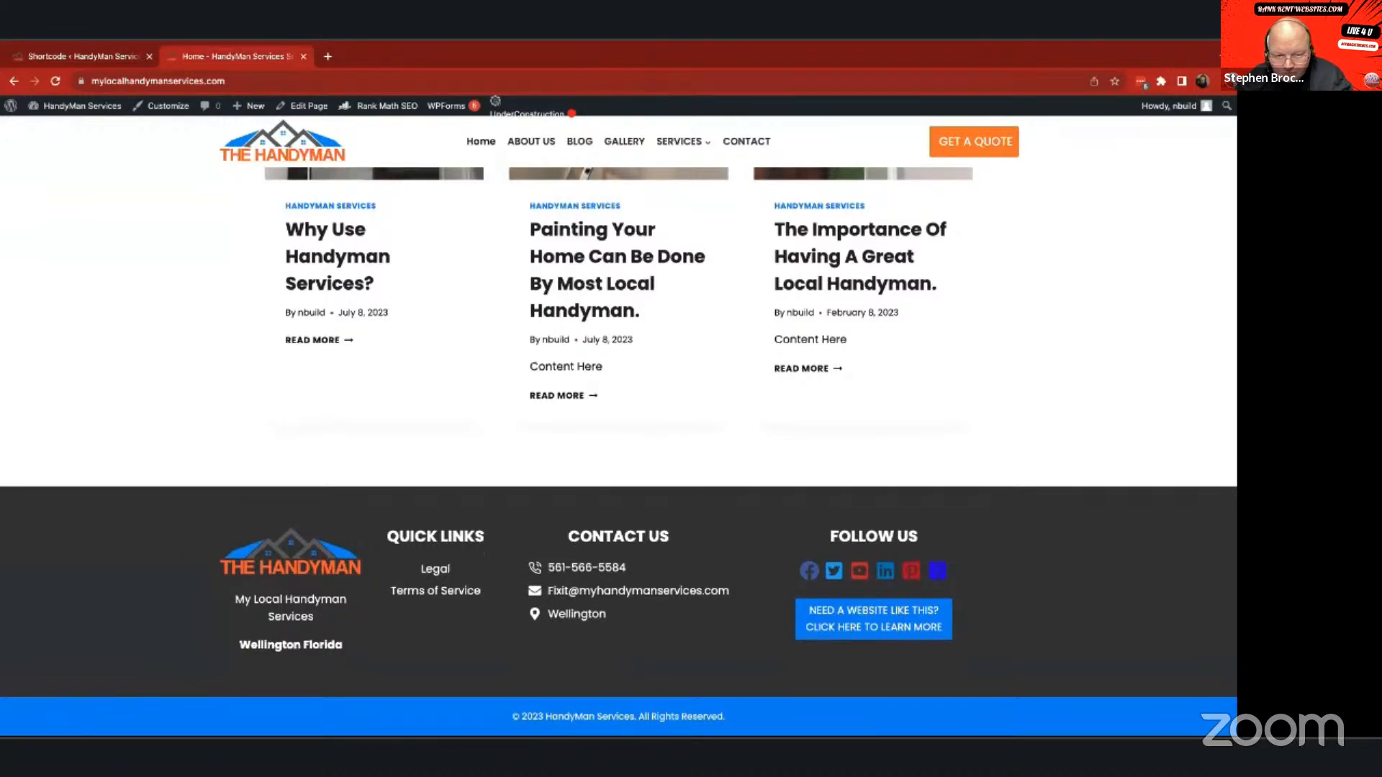
Step: Replace the placeholder in the Years Of Experience shortcode under Site Company Info with "25" and update it
{"action": "left_click", "coordinate": [51, 61]}
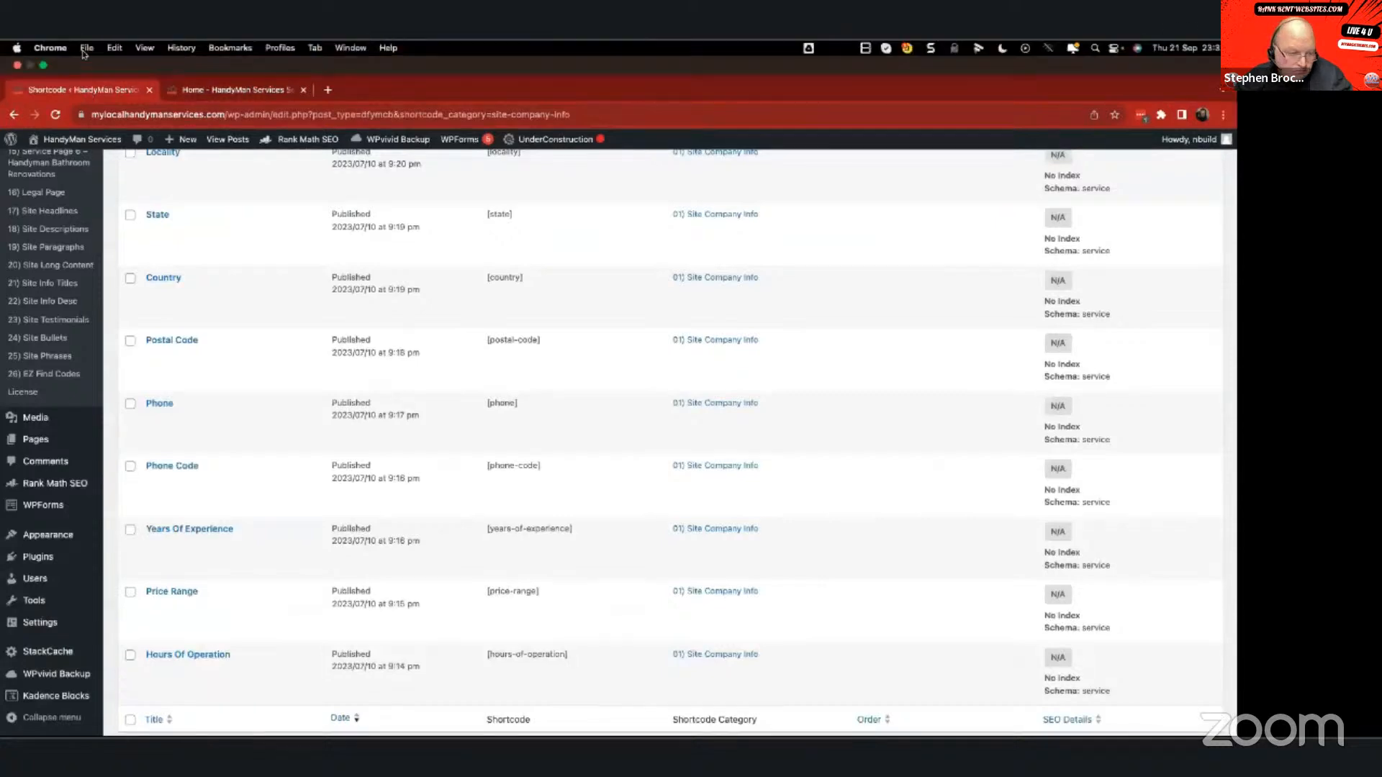
{"action": "scroll", "coordinate": [293, 355], "scroll_direction": "down", "scroll_amount": 1}
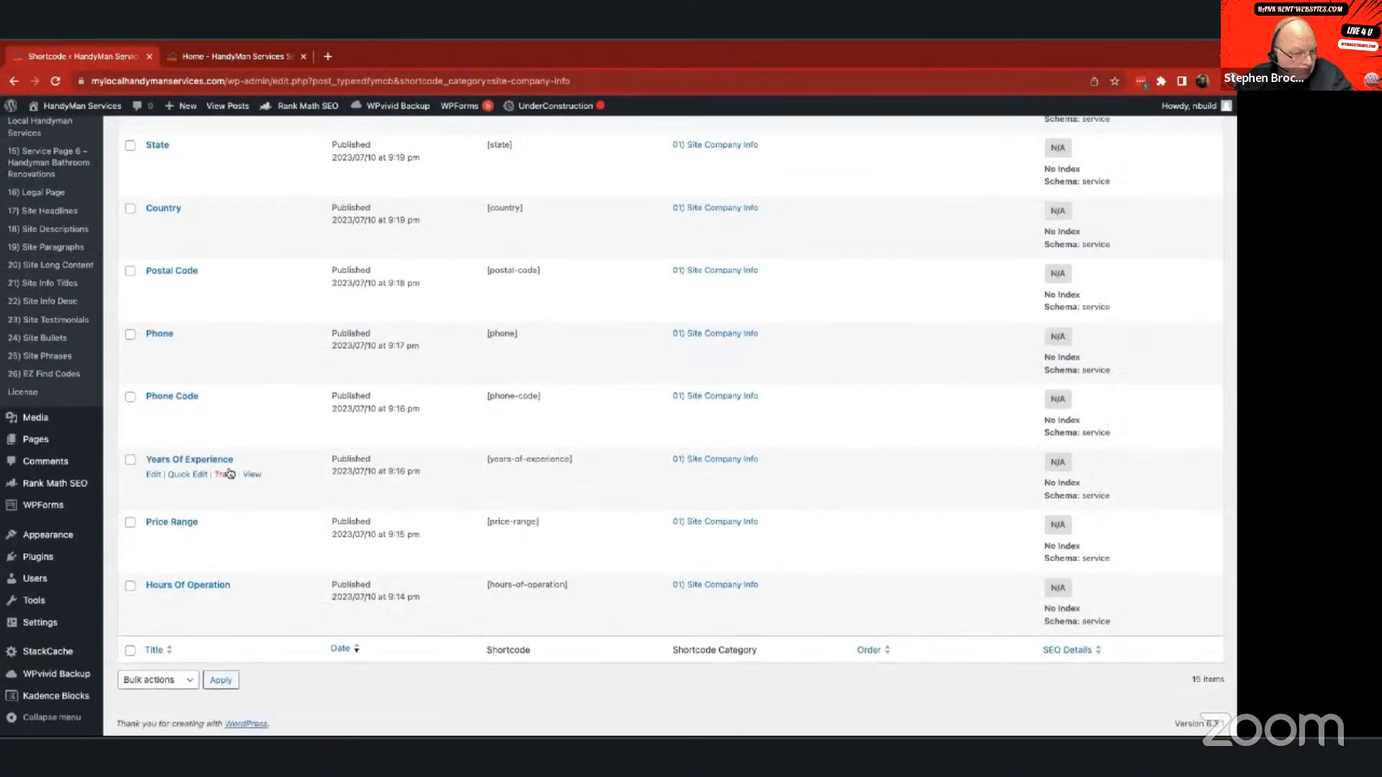
{"action": "left_click", "coordinate": [155, 476]}
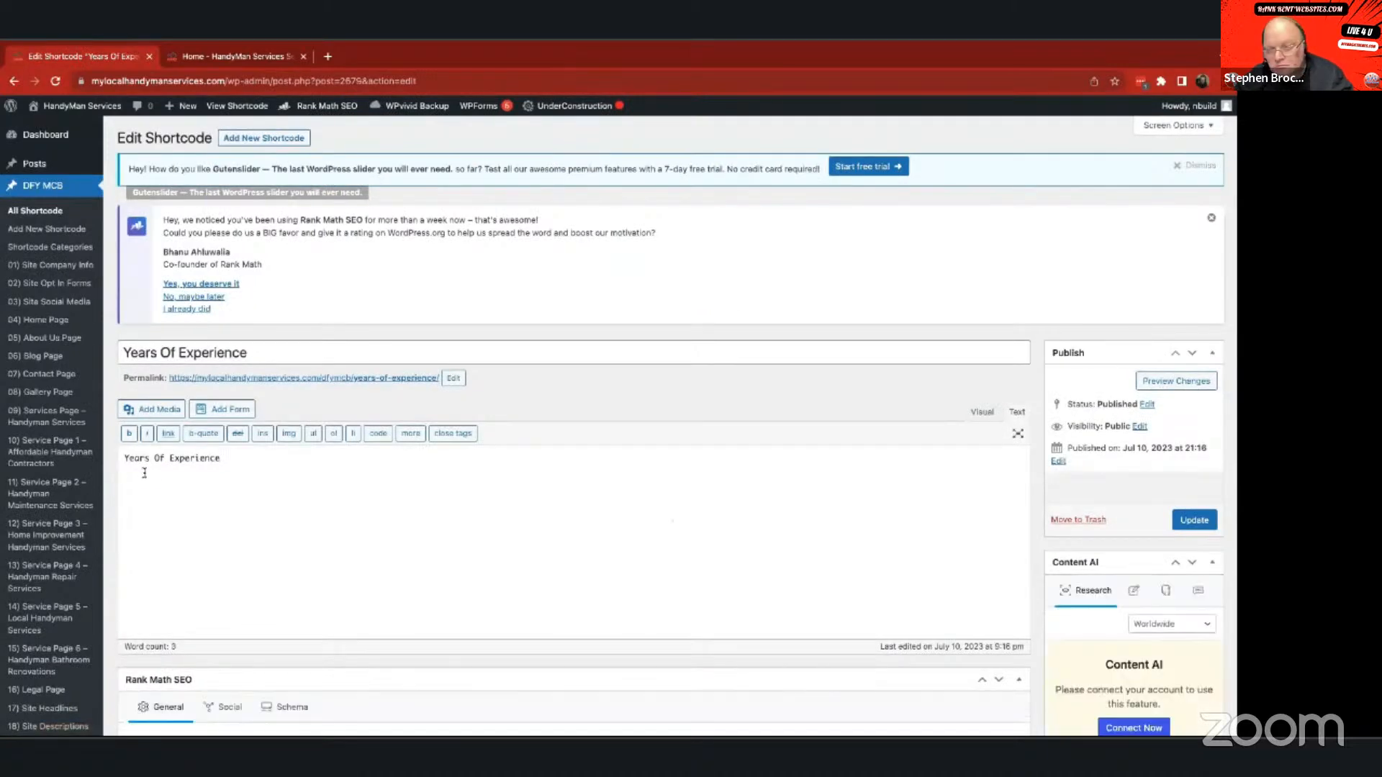
{"action": "scroll", "coordinate": [222, 484], "scroll_direction": "down", "scroll_amount": 3}
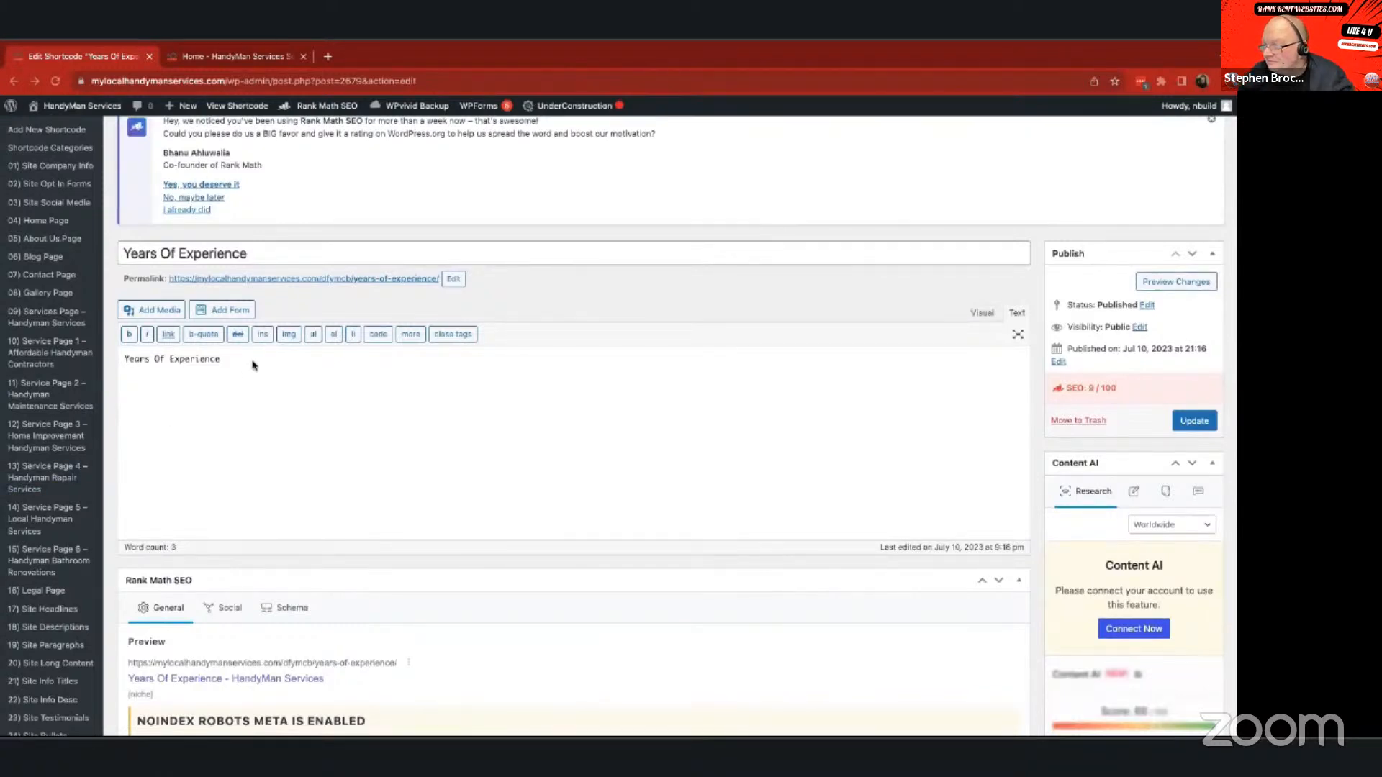
{"action": "left_click_drag", "start_coordinate": [225, 360], "coordinate": [125, 357]}
{"action": "right_click", "coordinate": [127, 357]}
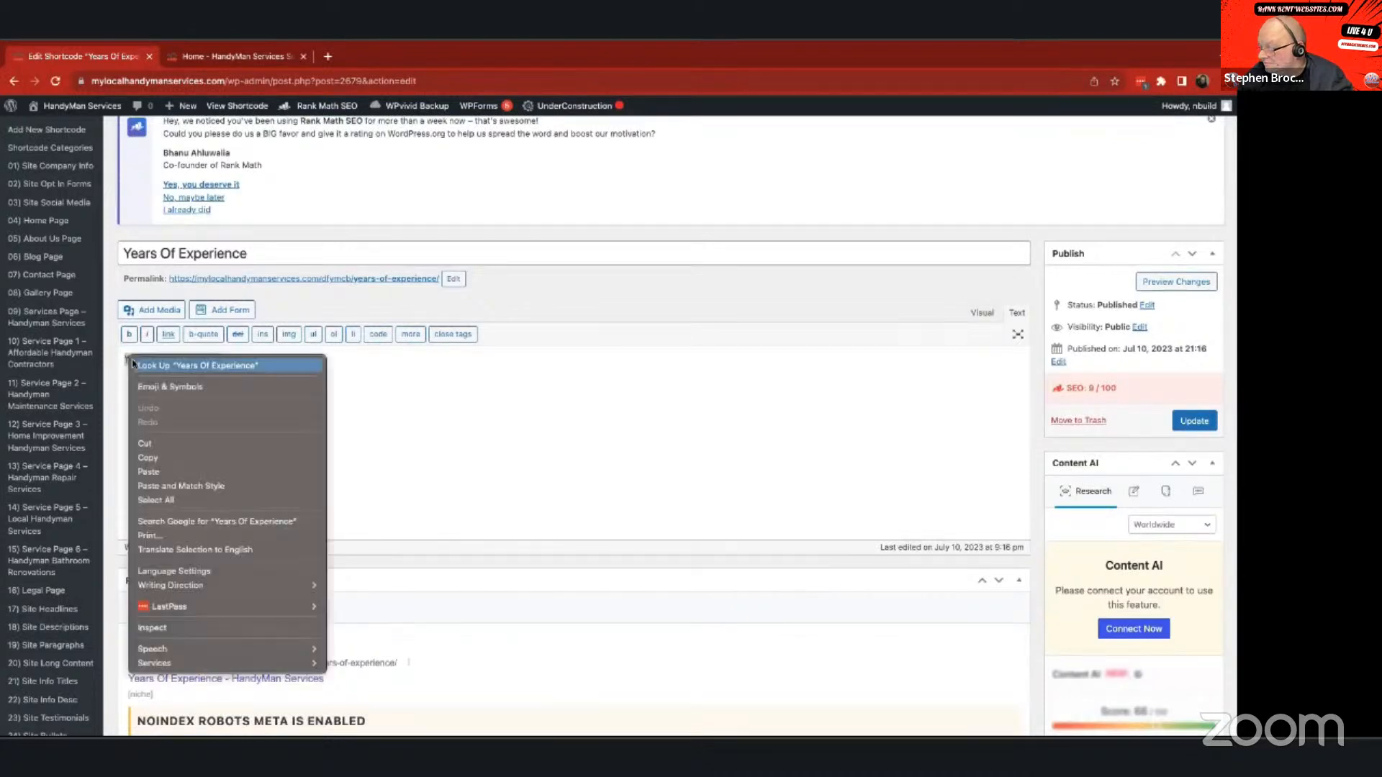
{"action": "left_click", "coordinate": [175, 472]}
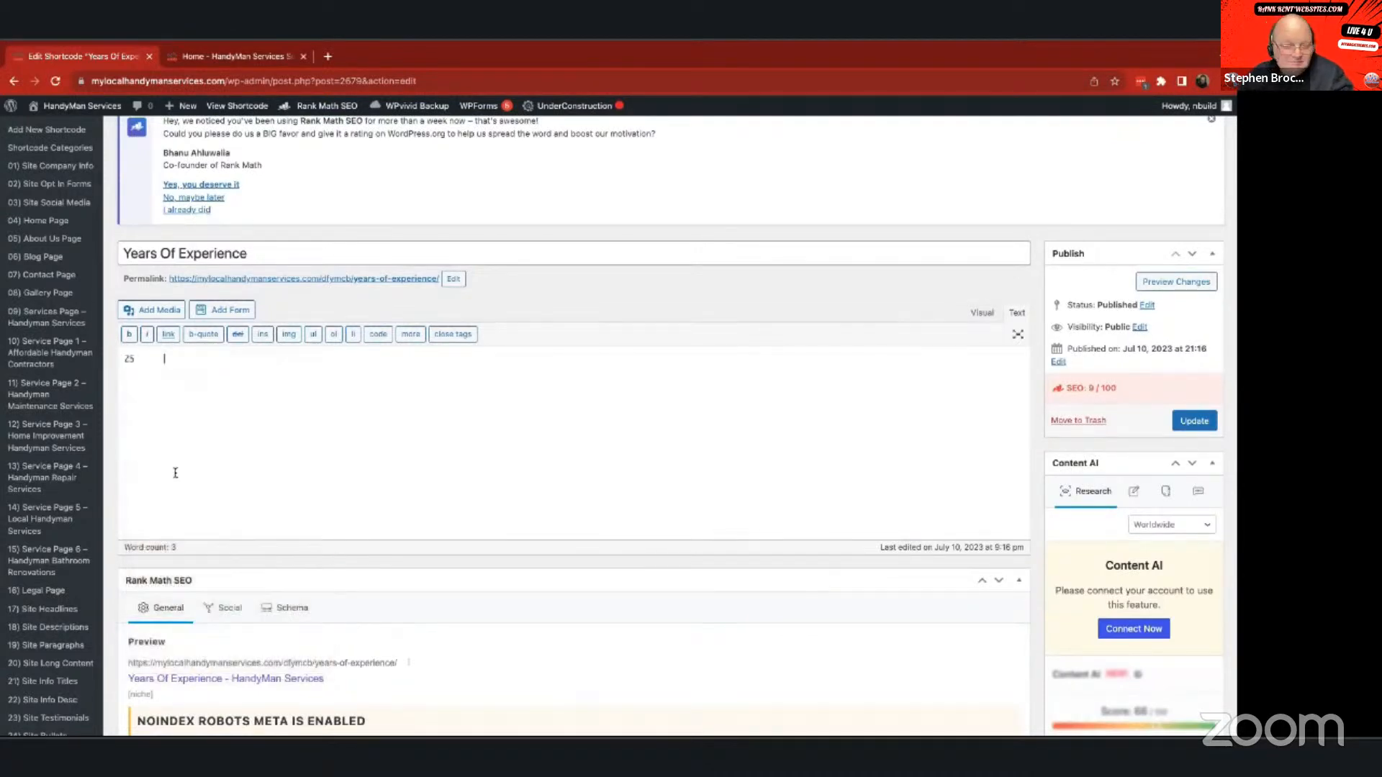
{"action": "left_click", "coordinate": [1189, 421]}
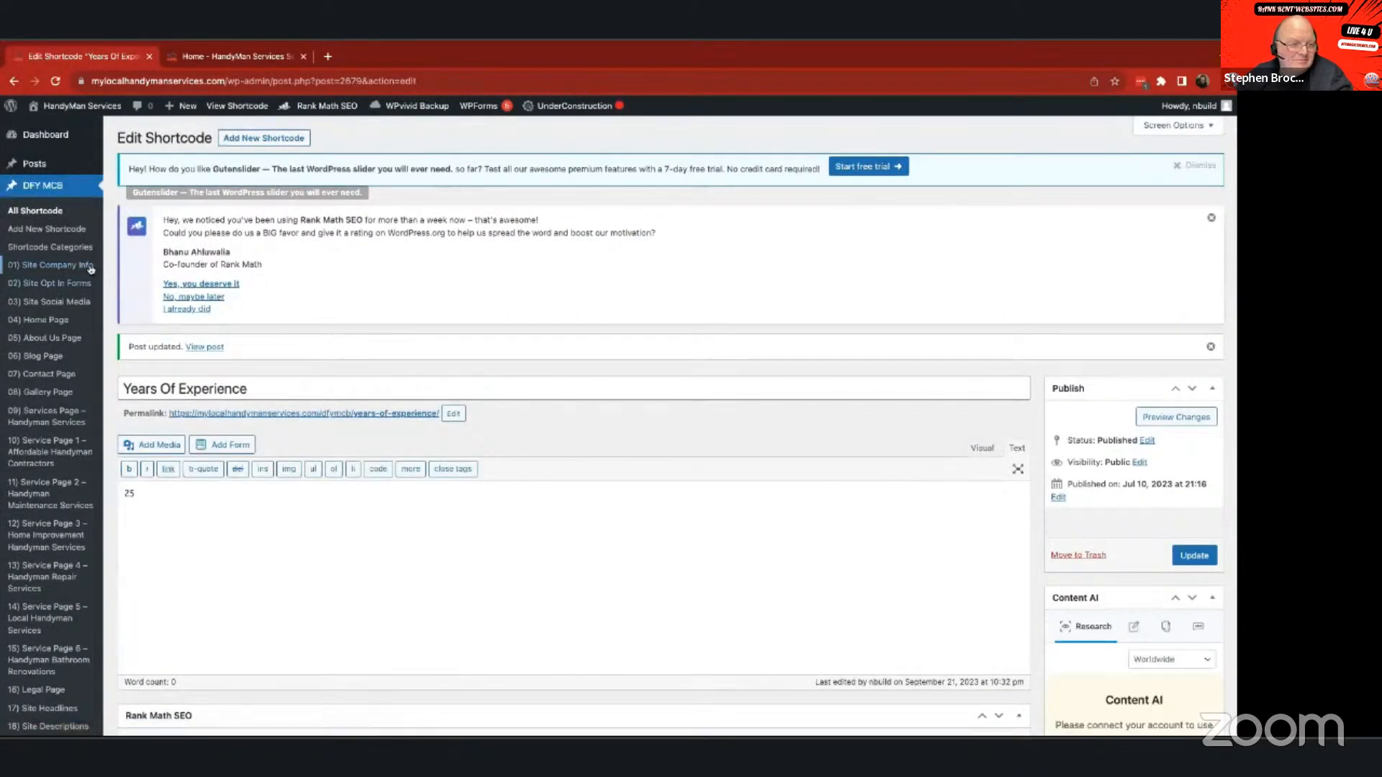
Step: Replace the placeholder in the Price Range shortcode under Site Company Info with "$35 and up" and update it
{"action": "left_click", "coordinate": [90, 267]}
{"action": "scroll", "coordinate": [358, 365], "scroll_direction": "down", "scroll_amount": 5}
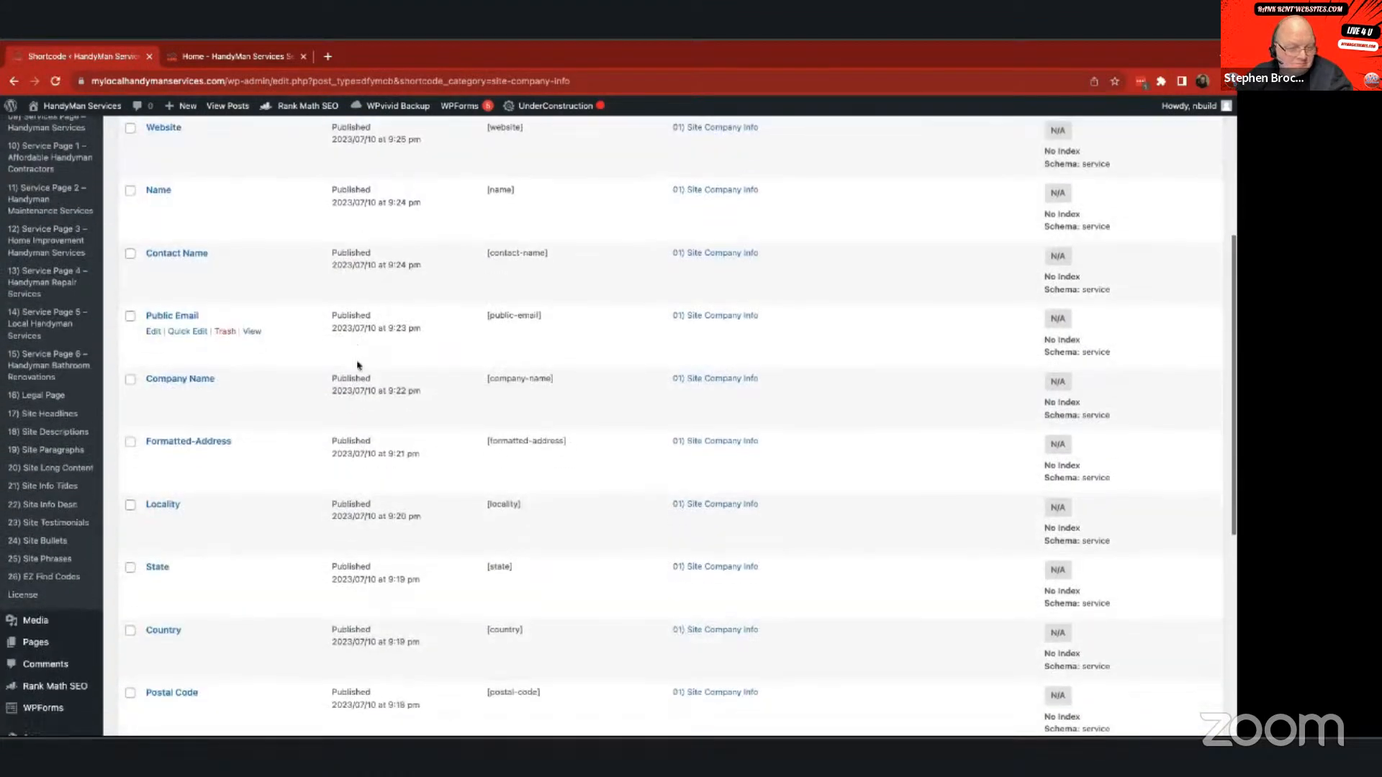
{"action": "scroll", "coordinate": [357, 365], "scroll_direction": "down", "scroll_amount": 5}
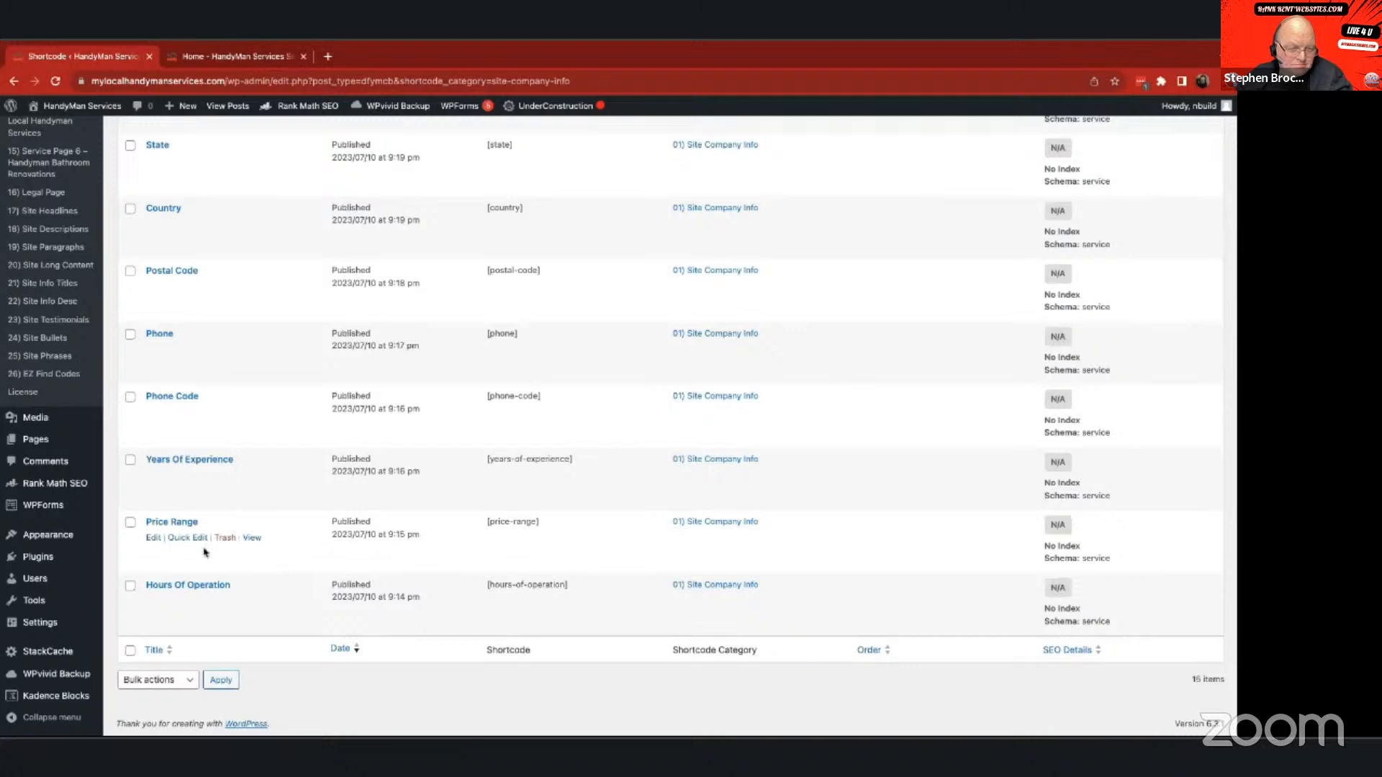
{"action": "left_click", "coordinate": [153, 539]}
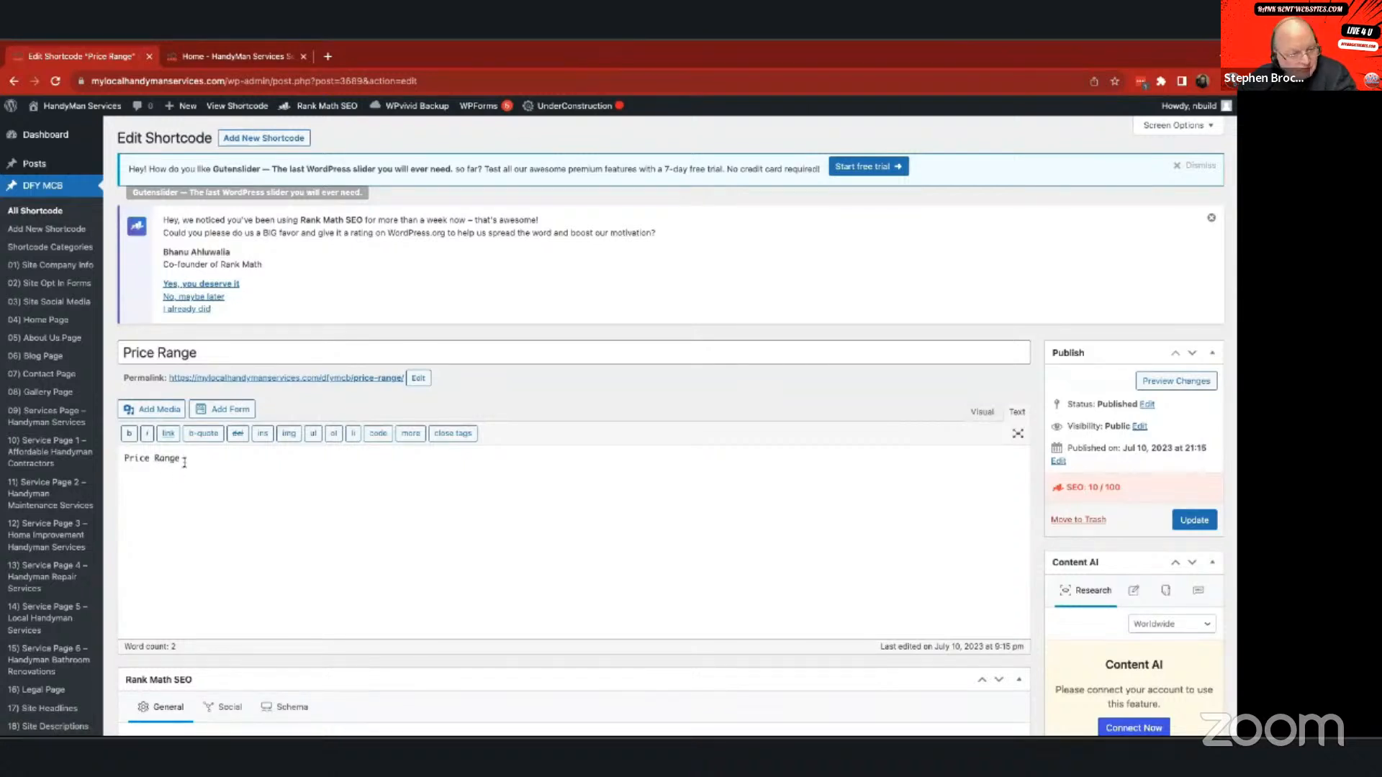
{"action": "left_click_drag", "start_coordinate": [187, 457], "coordinate": [119, 457]}
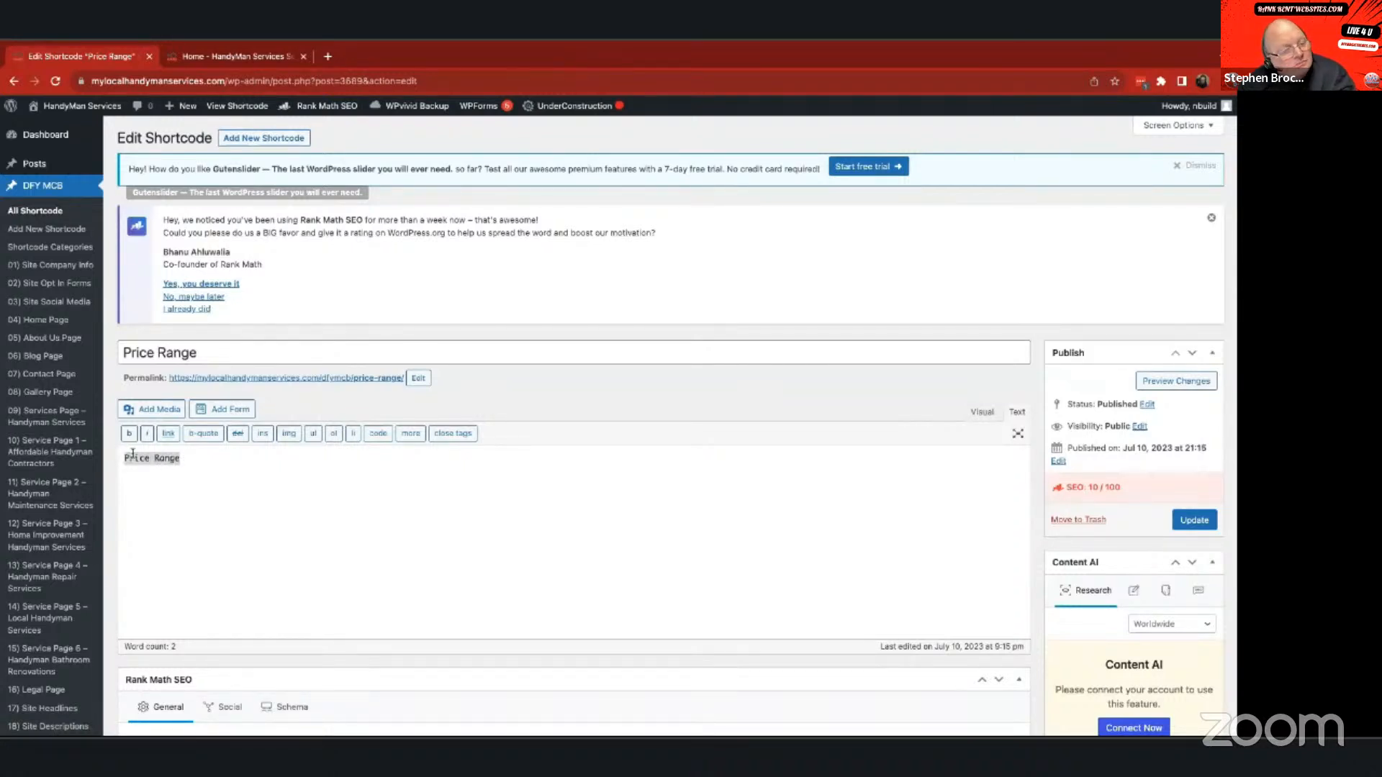
{"action": "right_click", "coordinate": [134, 455]}
{"action": "left_click", "coordinate": [196, 532]}
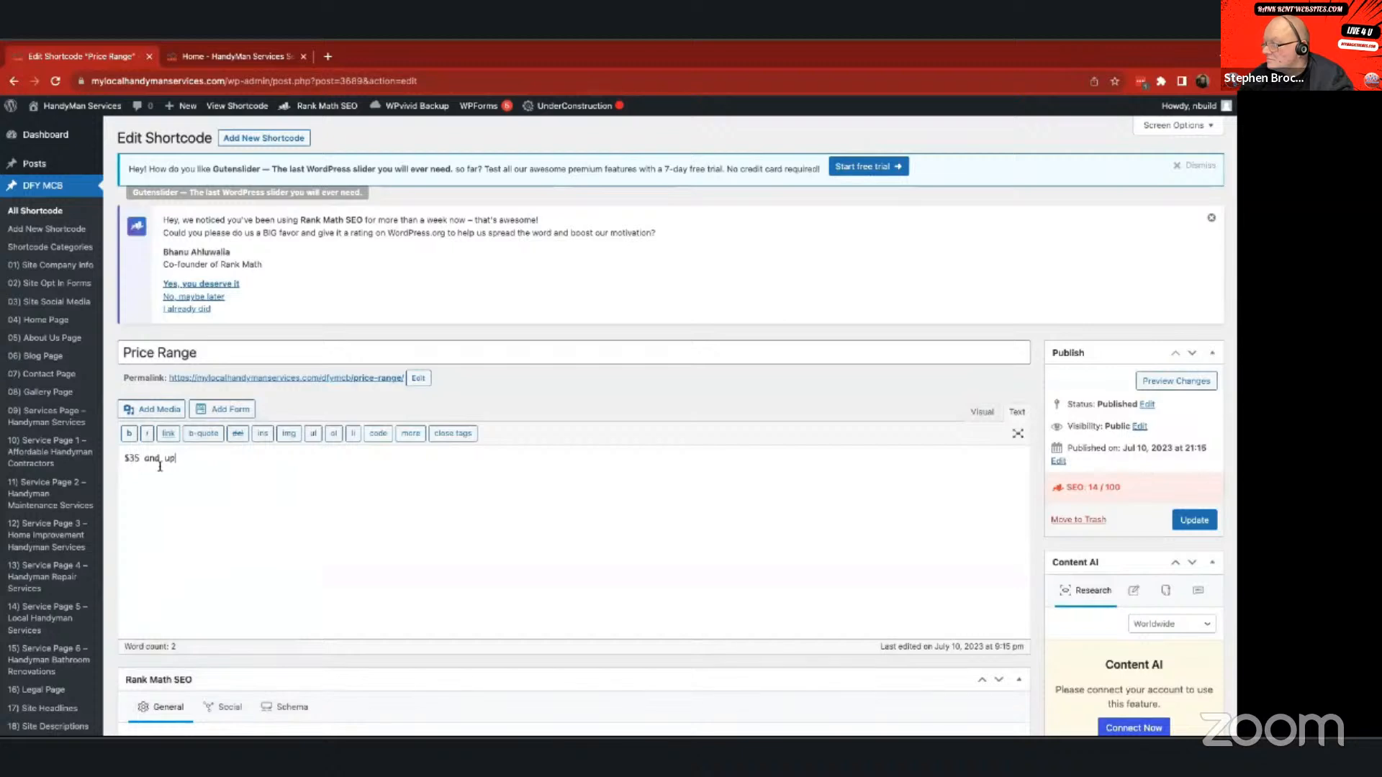
{"action": "left_click", "coordinate": [1193, 520]}
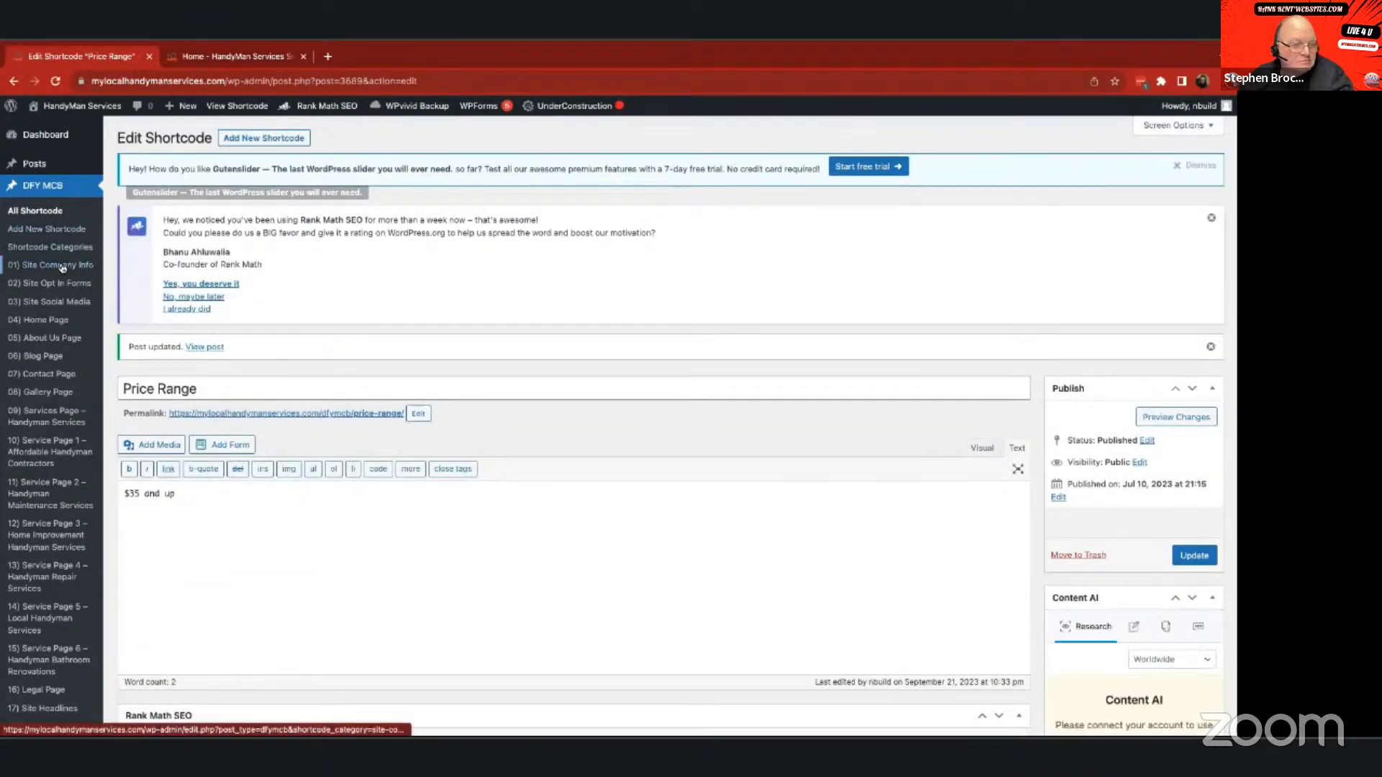
Step: Replace the placeholder in the Hours Of Operation shortcode under Site Company Info with "8 am - 5 pm" and update it
{"action": "left_click", "coordinate": [63, 268]}
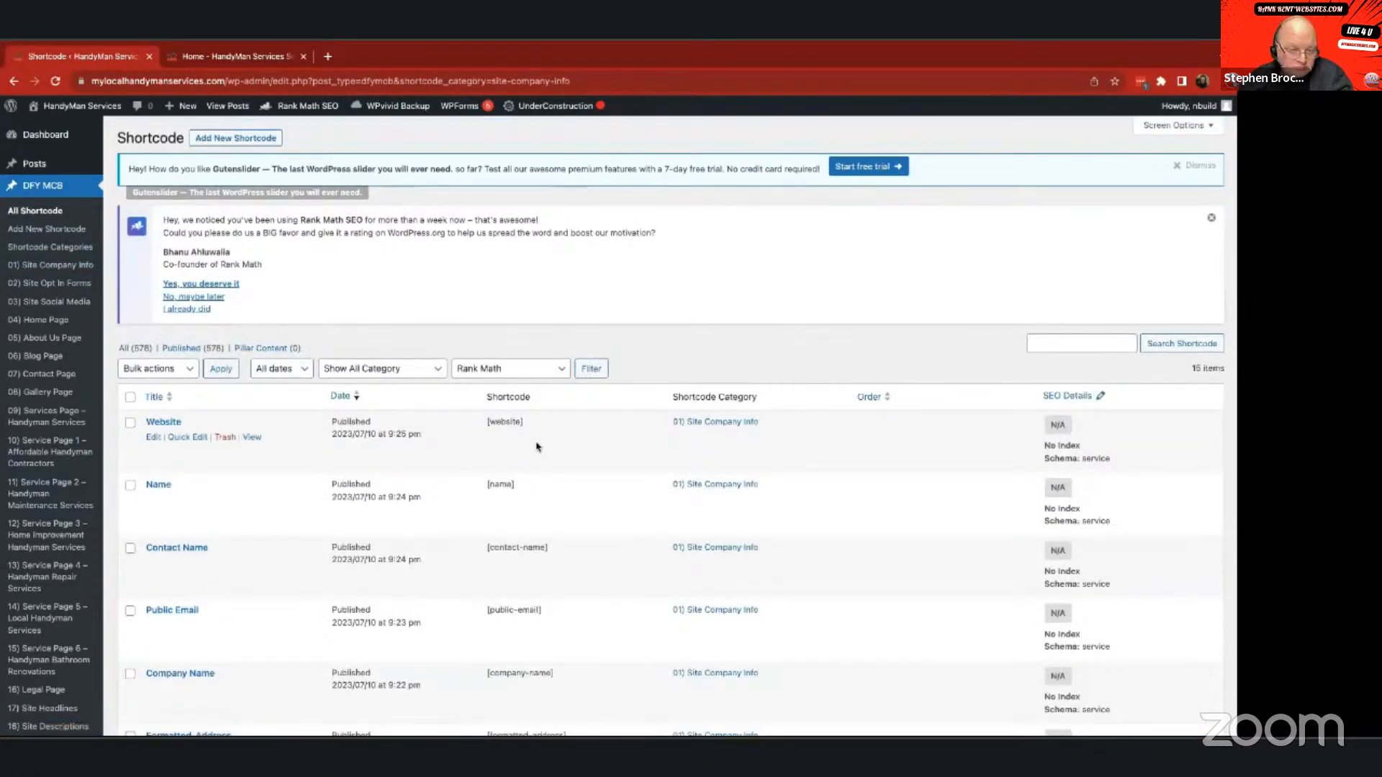
{"action": "scroll", "coordinate": [537, 447], "scroll_direction": "down", "scroll_amount": 10}
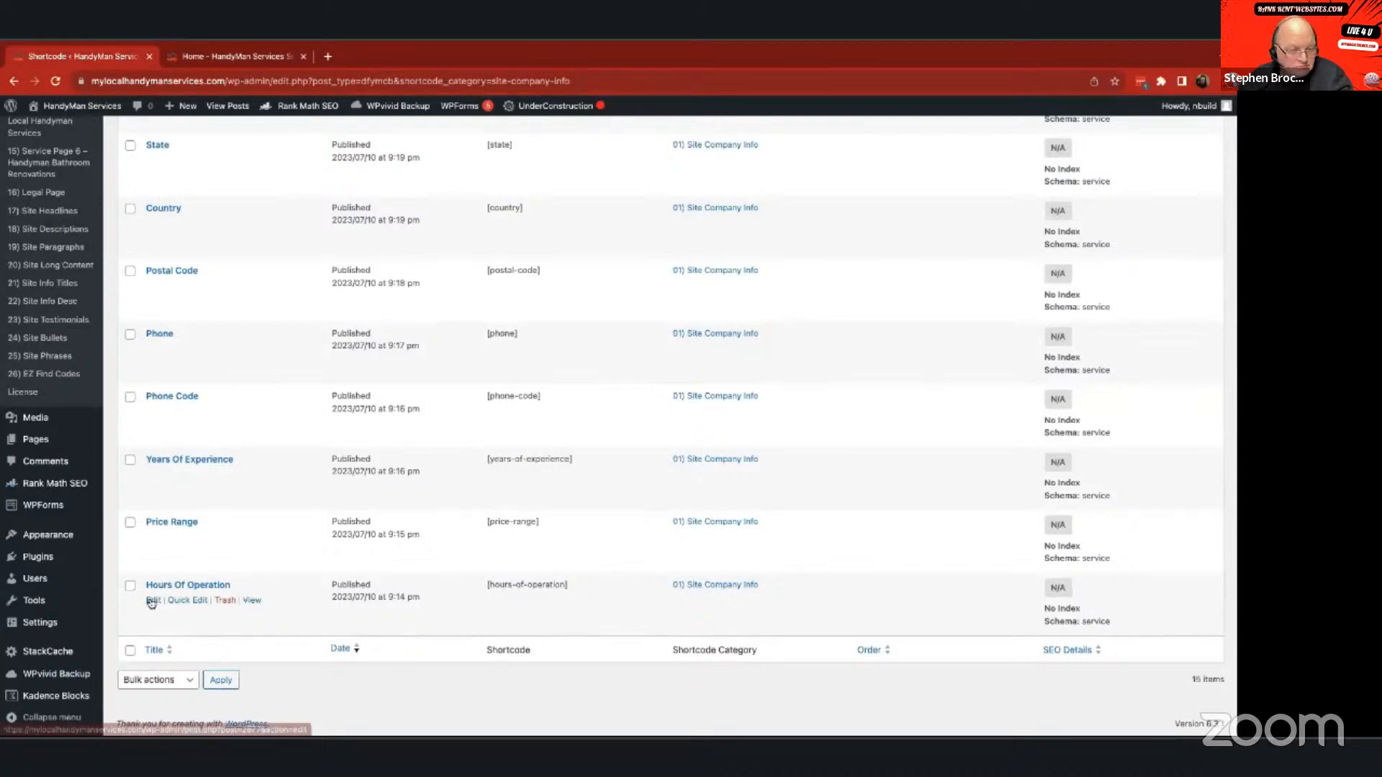
{"action": "left_click", "coordinate": [152, 601]}
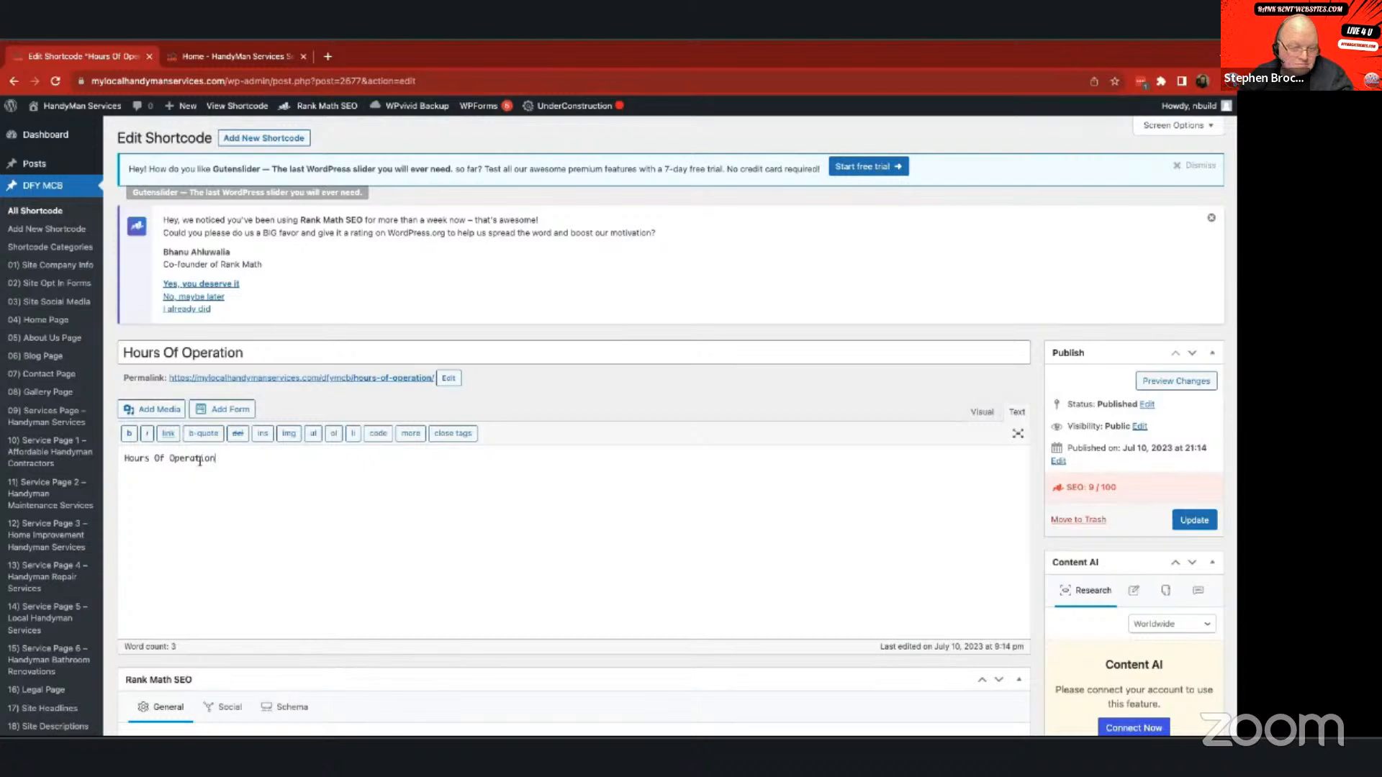
{"action": "left_click_drag", "start_coordinate": [216, 459], "coordinate": [112, 465]}
{"action": "right_click", "coordinate": [142, 459]}
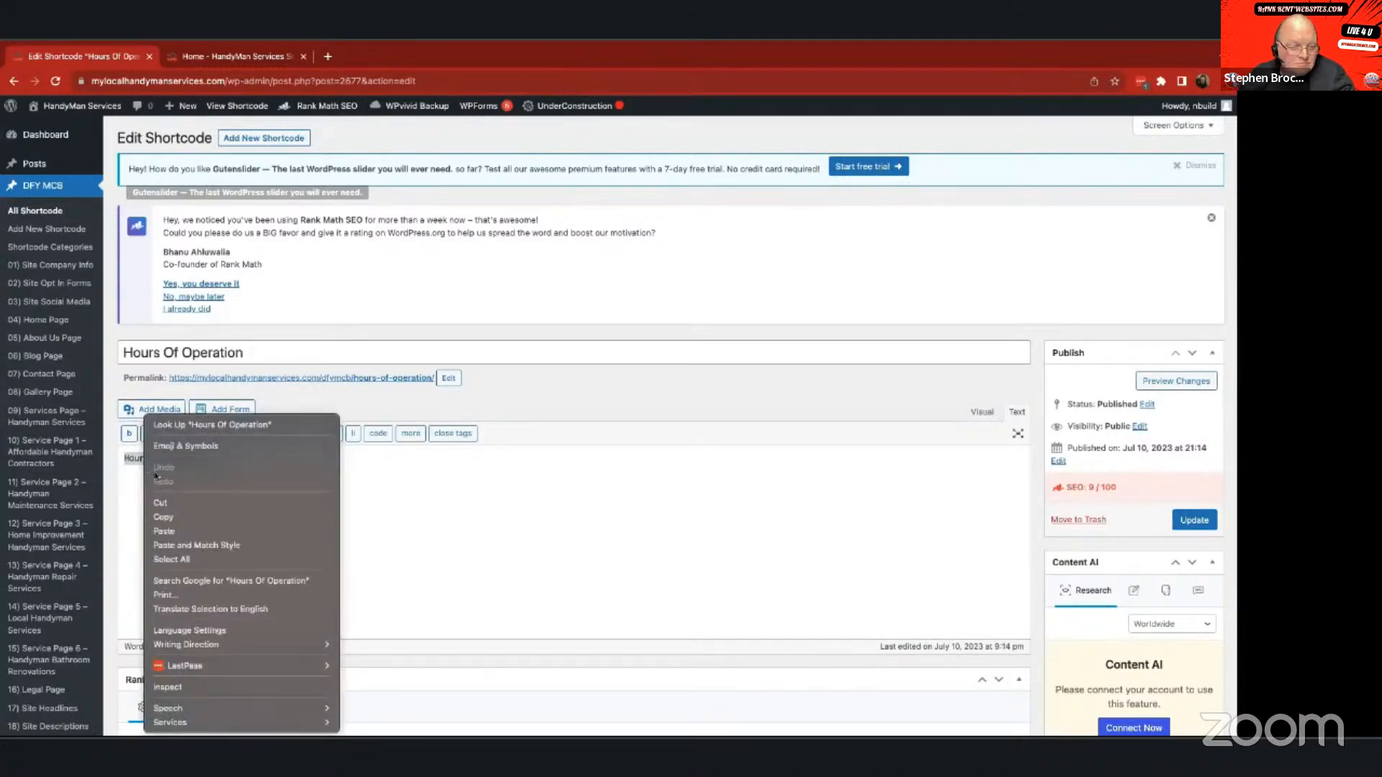
{"action": "left_click", "coordinate": [171, 530]}
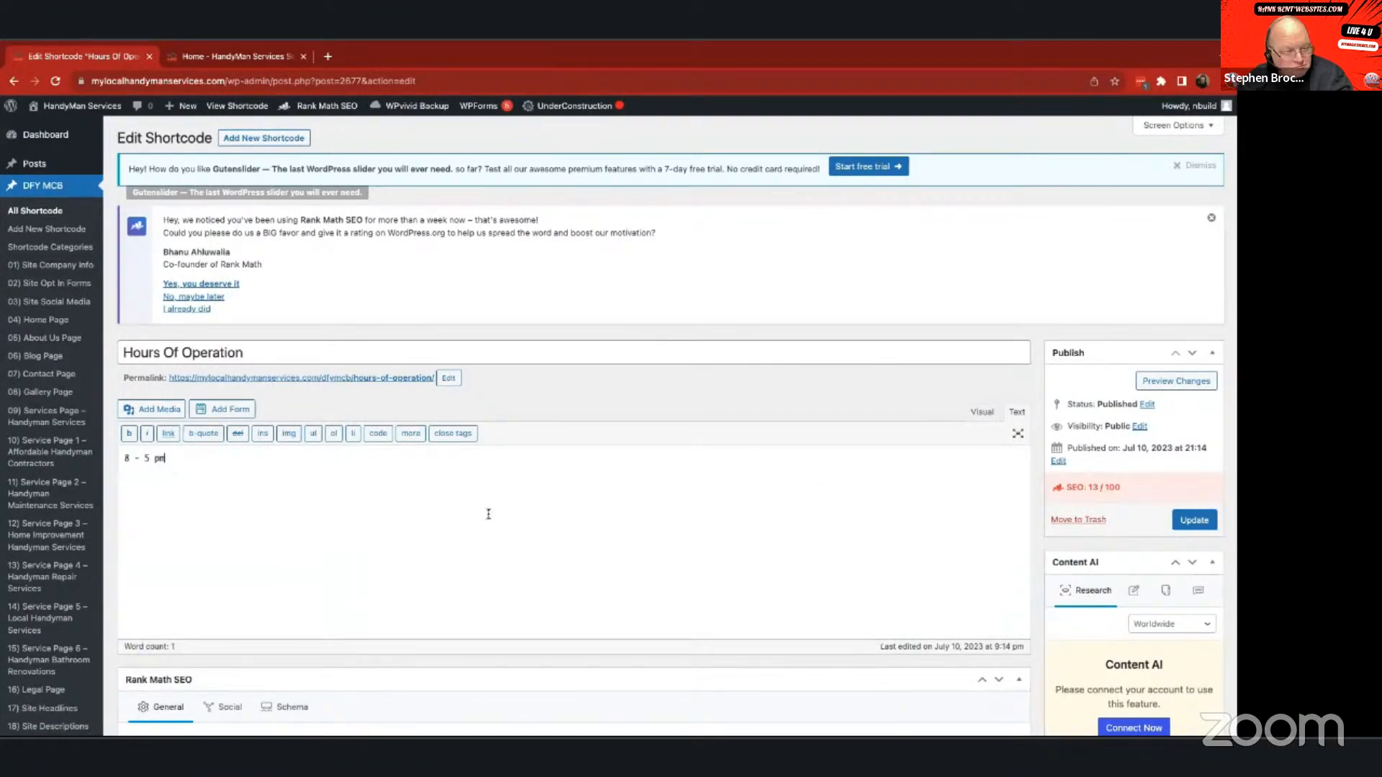
{"action": "left_click", "coordinate": [130, 458]}
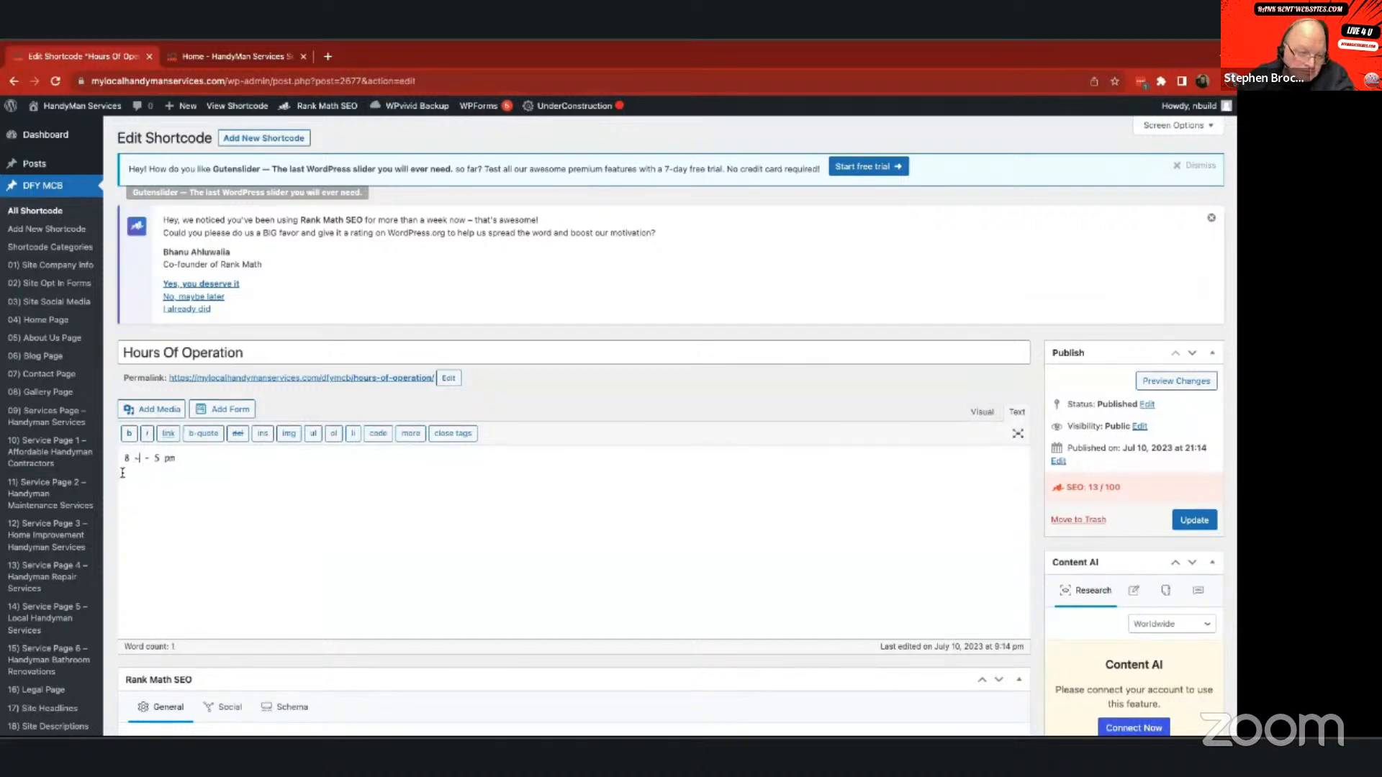
{"action": "key", "text": "BackSpace"}
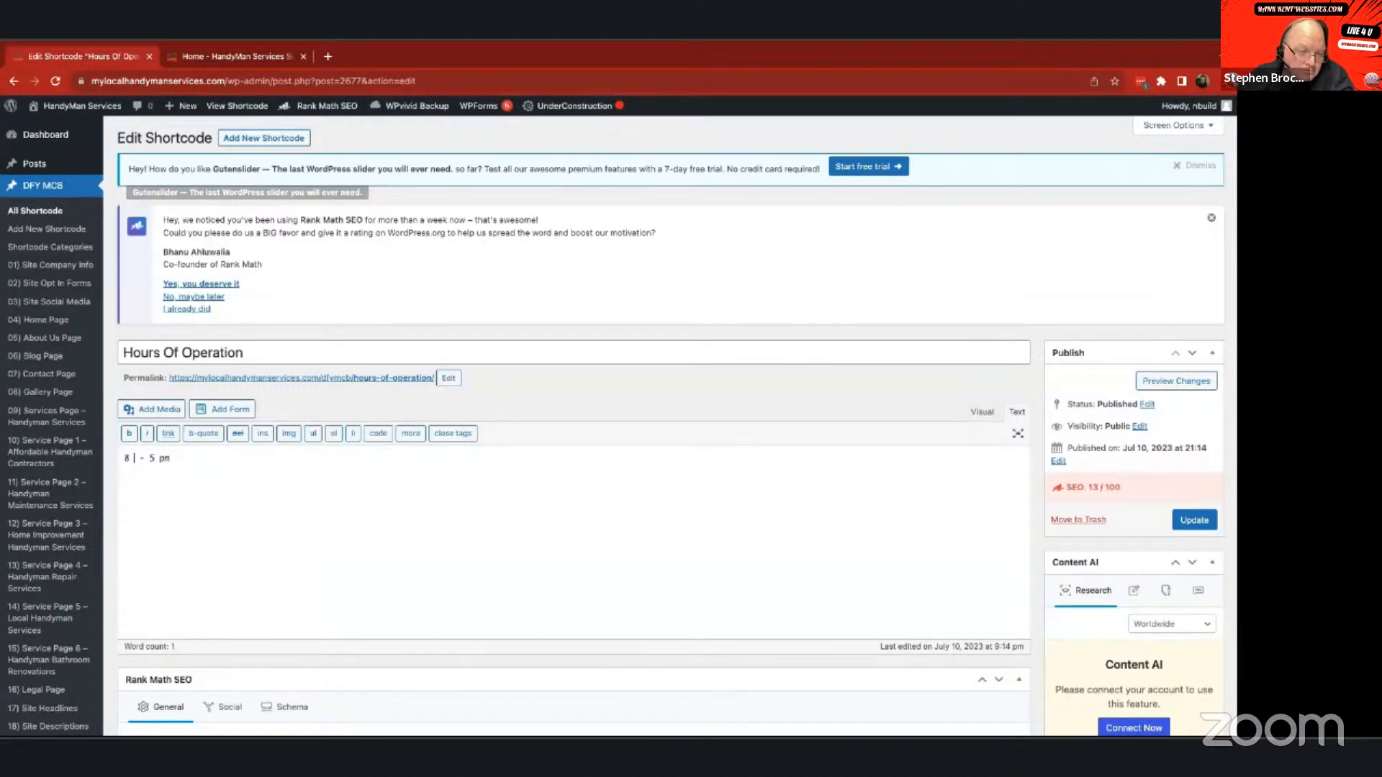
{"action": "type", "text": "Am"}
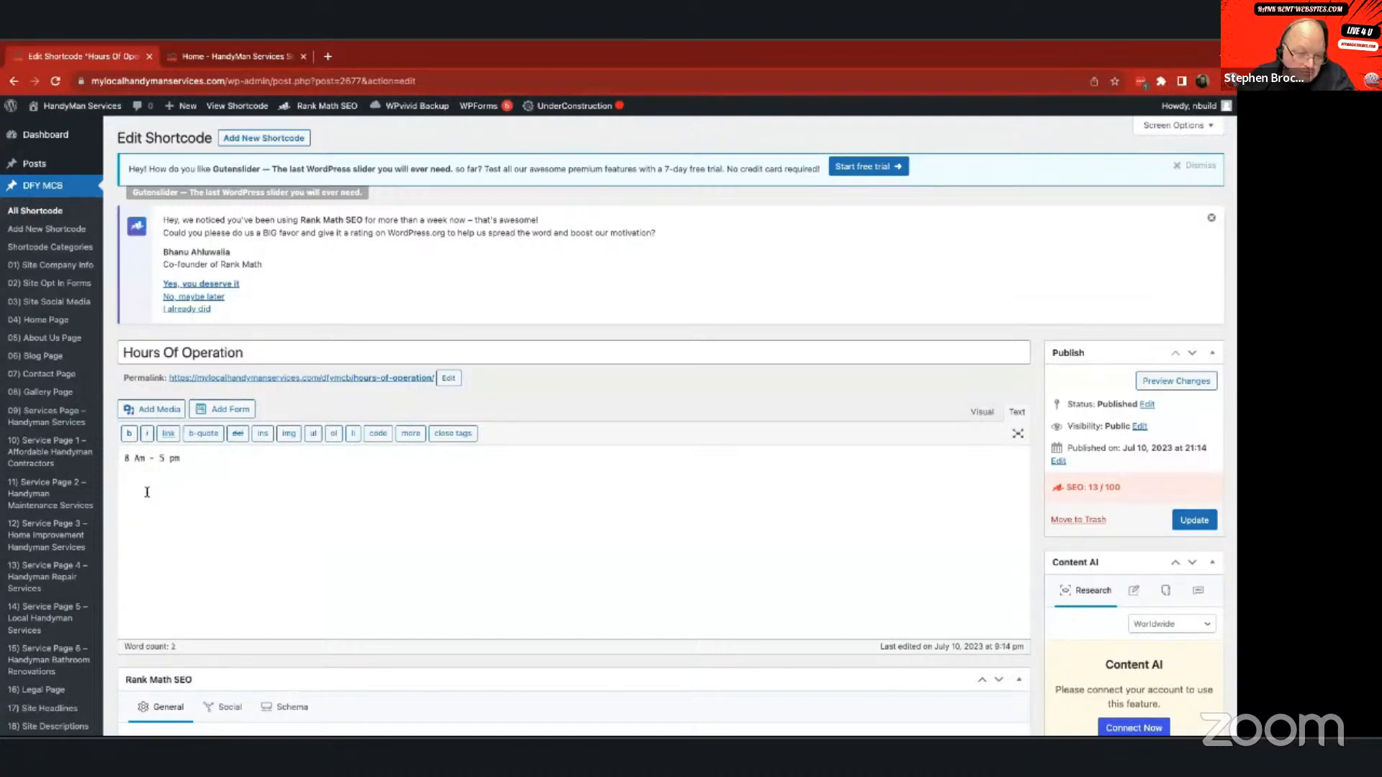
{"action": "key", "text": "BackSpace"}
{"action": "key", "text": "BackSpace"}
{"action": "type", "text": "am"}
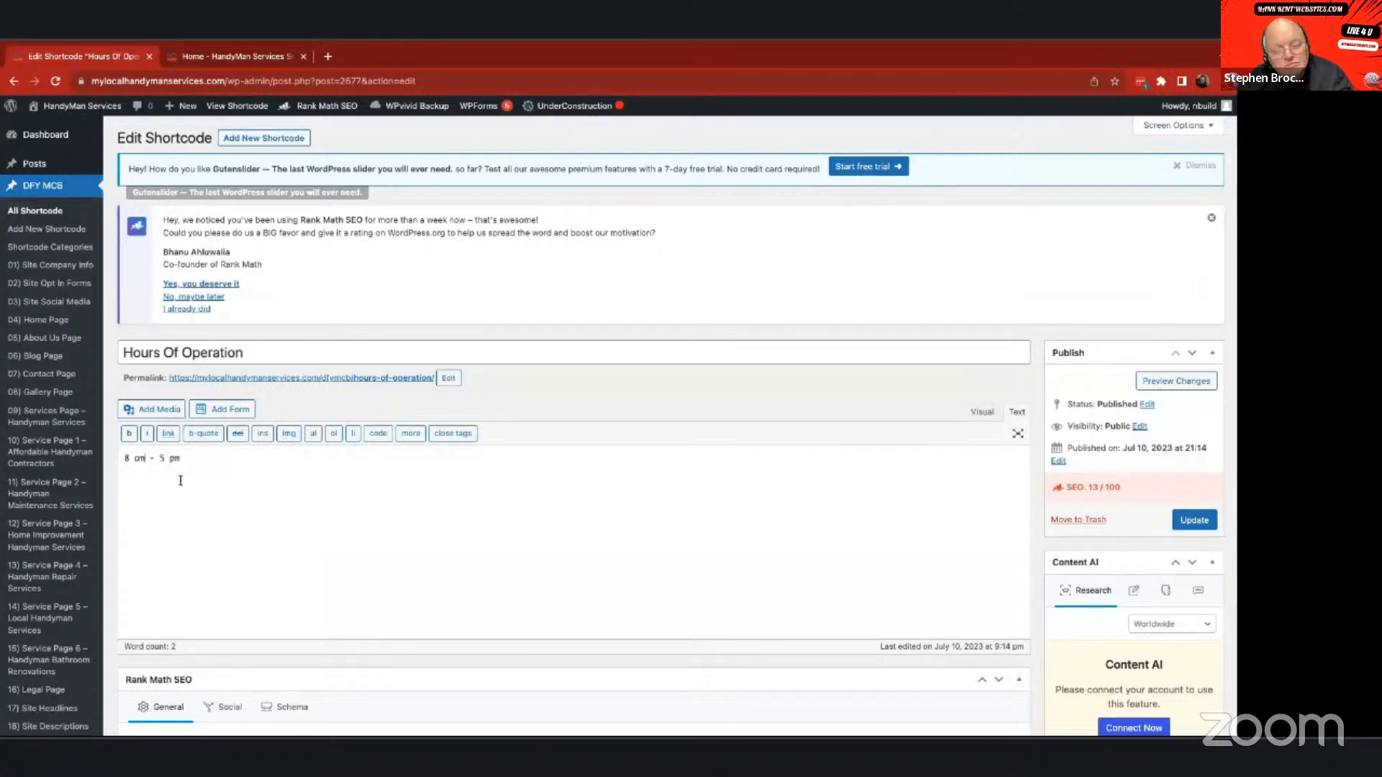
{"action": "left_click", "coordinate": [1180, 520]}
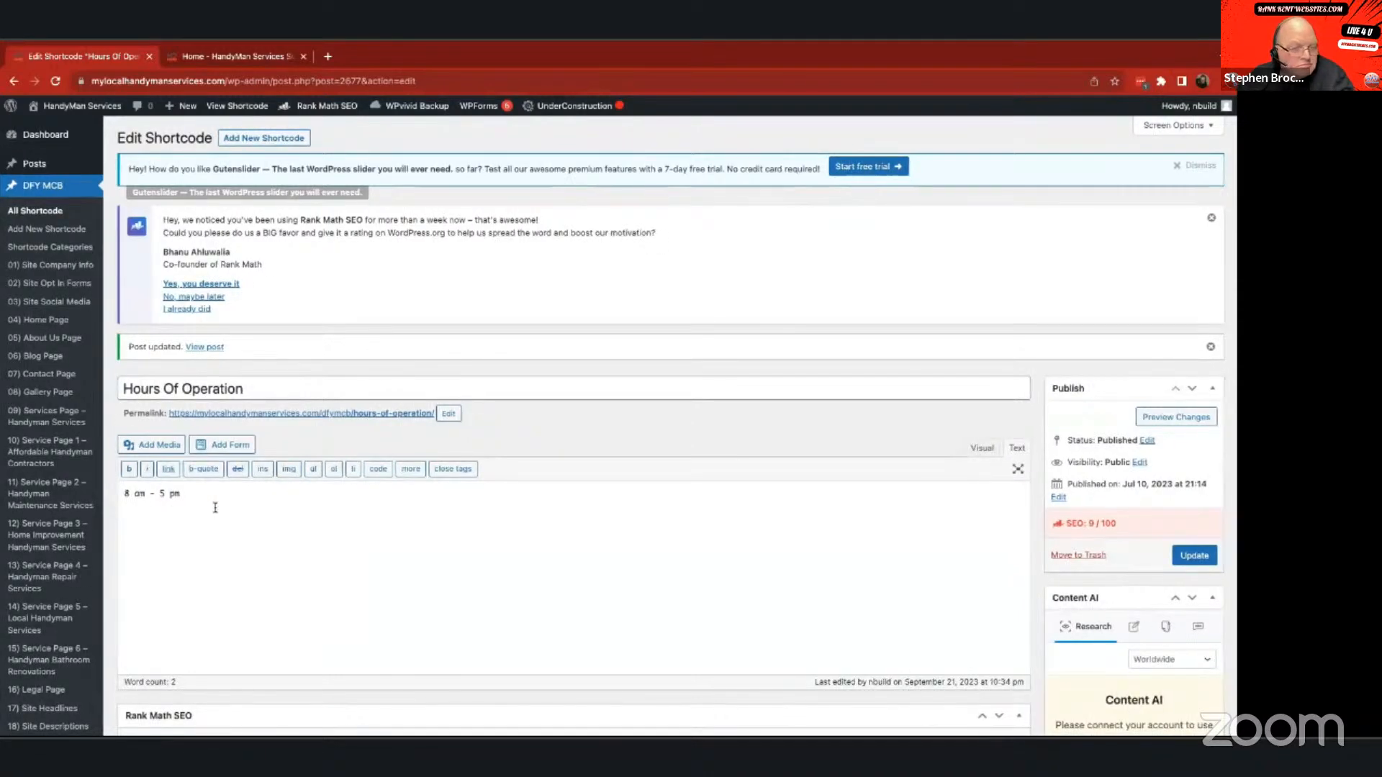
Step: Reload the site's home page and check the company name and website promotion link in its footer
{"action": "scroll", "coordinate": [216, 533], "scroll_direction": "down", "scroll_amount": 2}
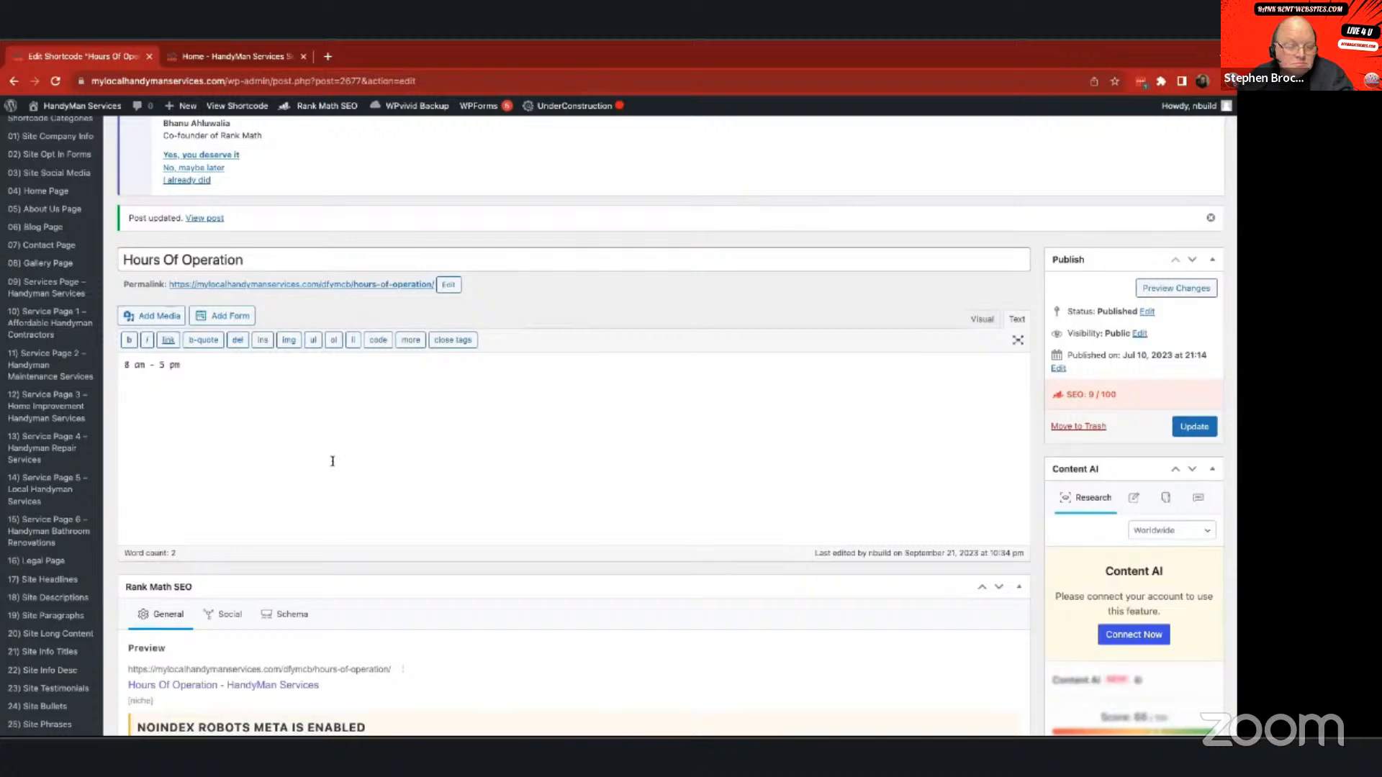
{"action": "scroll", "coordinate": [333, 461], "scroll_direction": "up", "scroll_amount": 3}
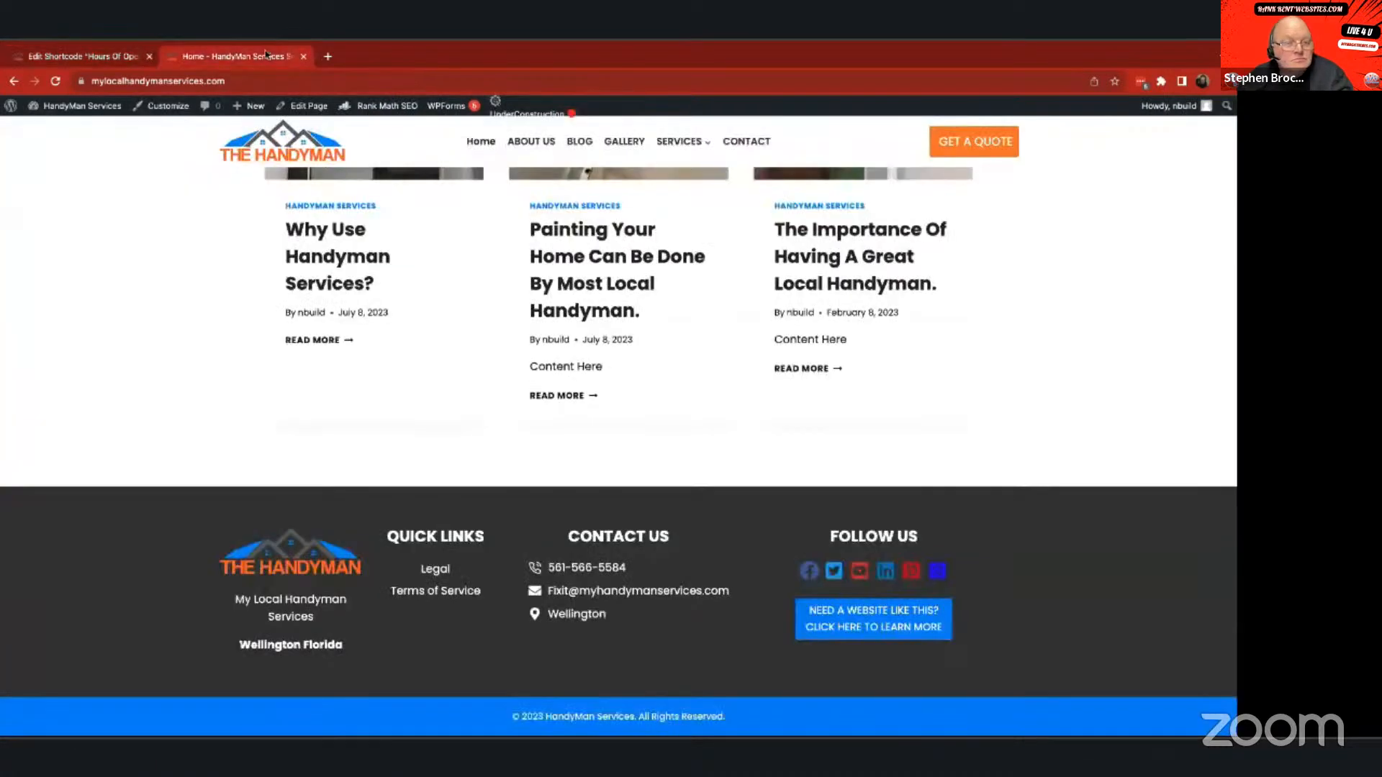
{"action": "left_click", "coordinate": [266, 55]}
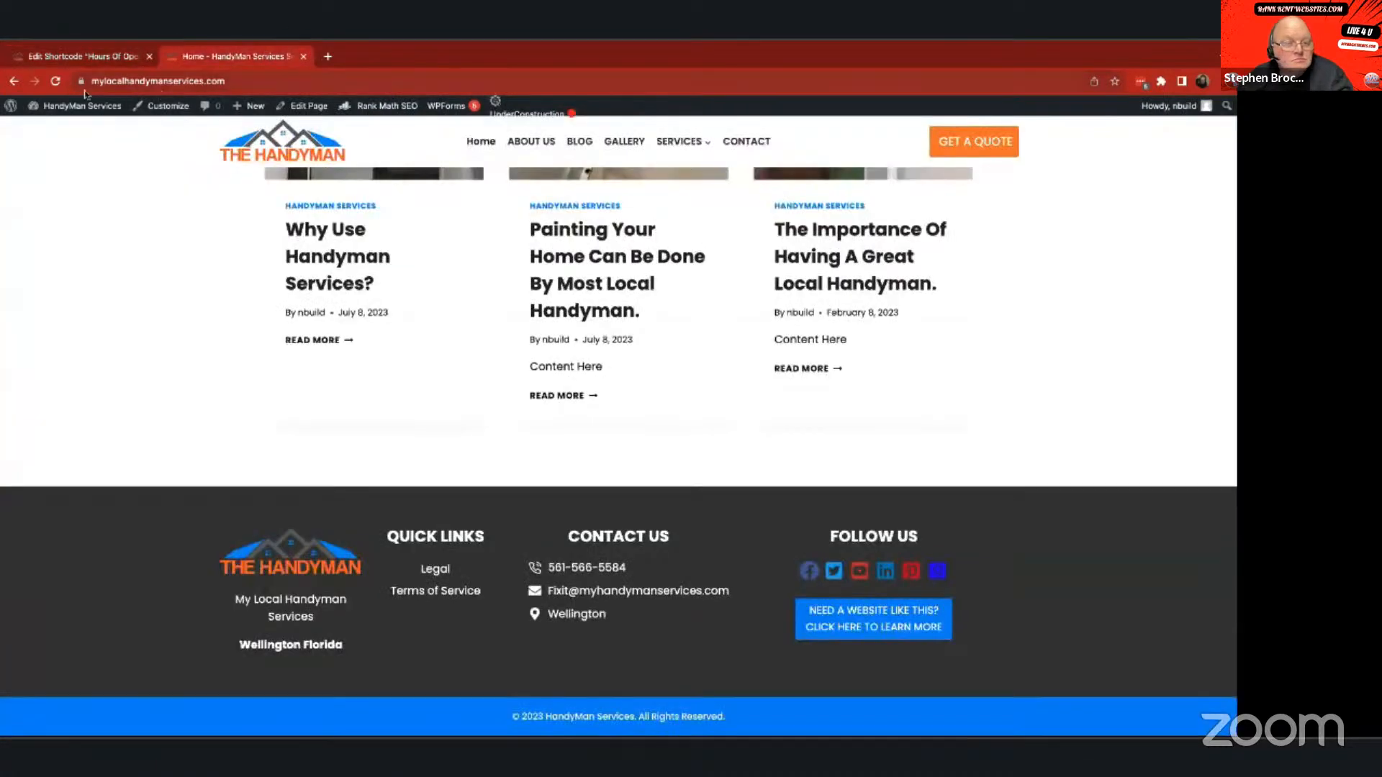
{"action": "left_click", "coordinate": [55, 80]}
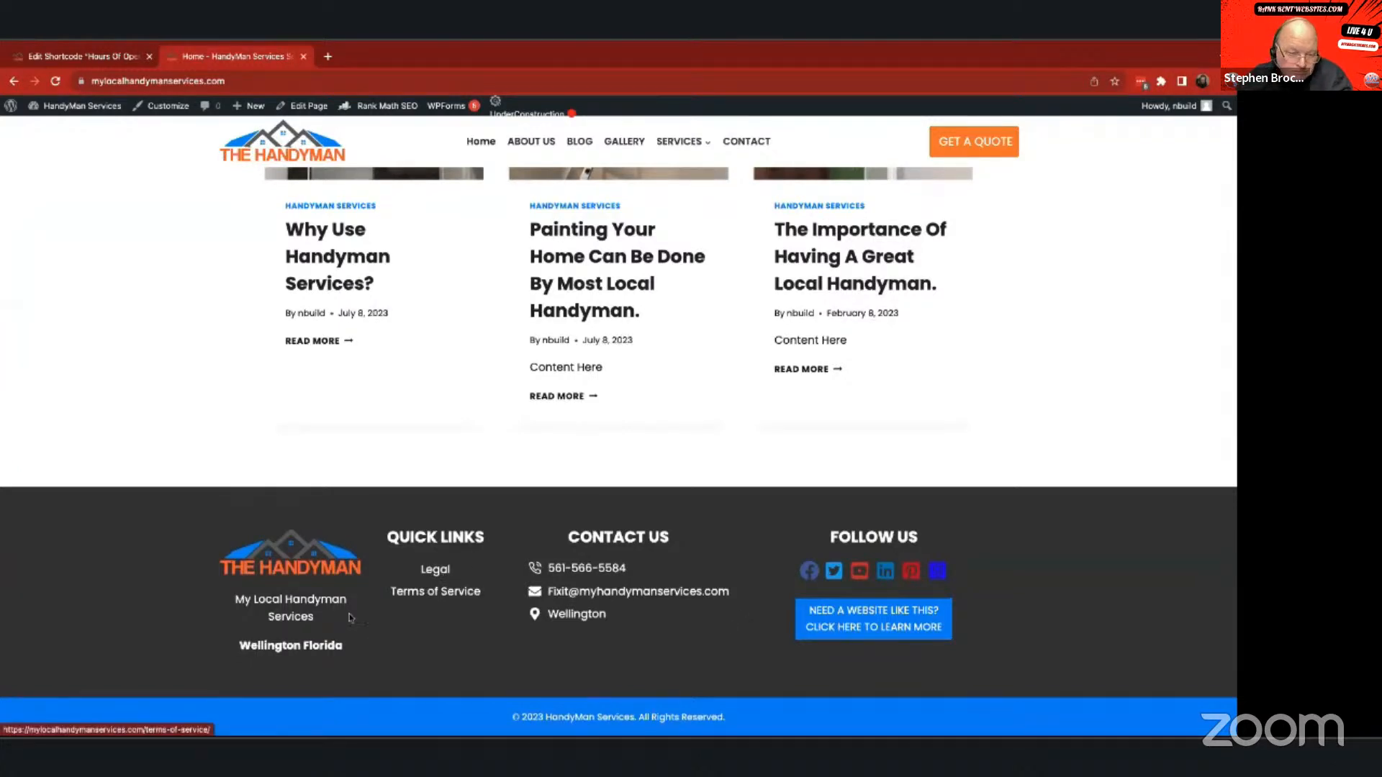
{"action": "left_click_drag", "start_coordinate": [236, 602], "coordinate": [330, 623]}
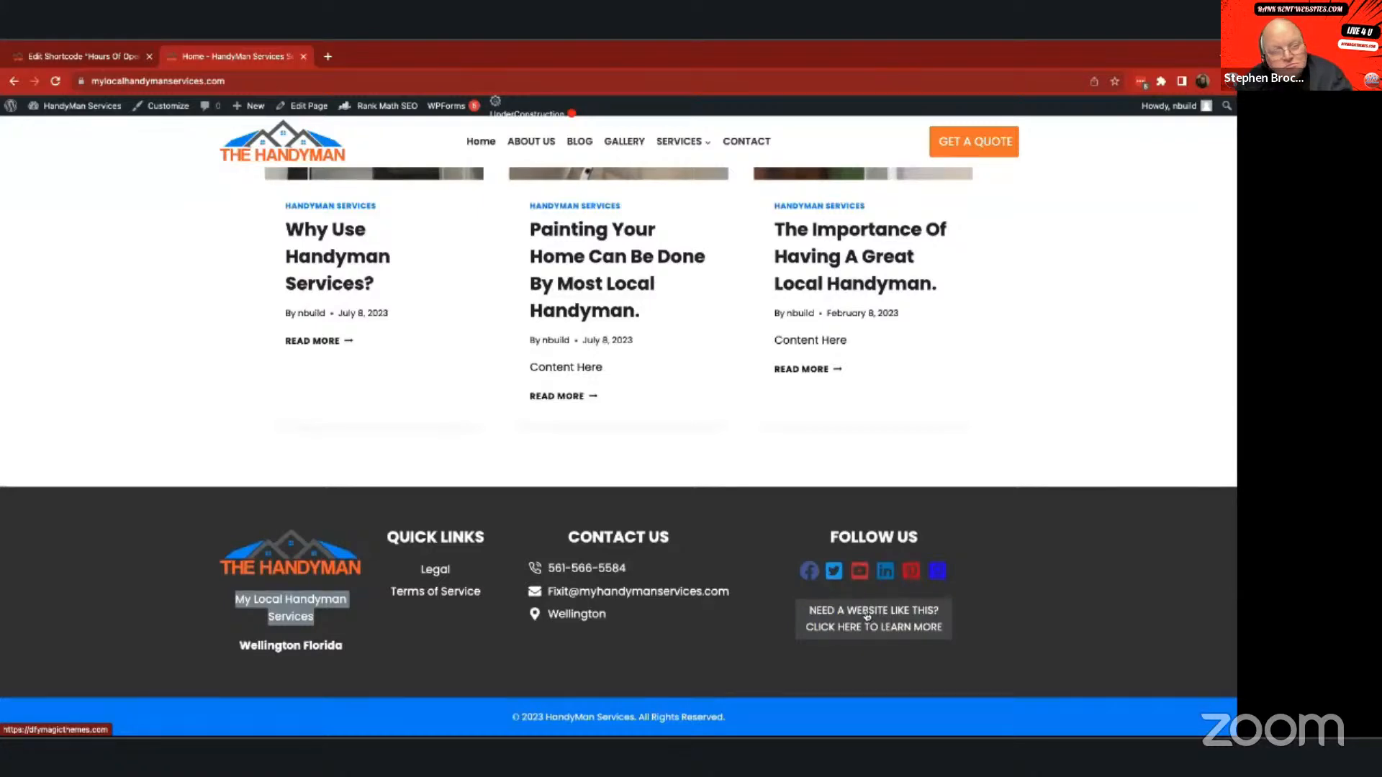
Step: Open the Agency-Website shortcode from the full shortcode list to check its web address
{"action": "left_click", "coordinate": [69, 58]}
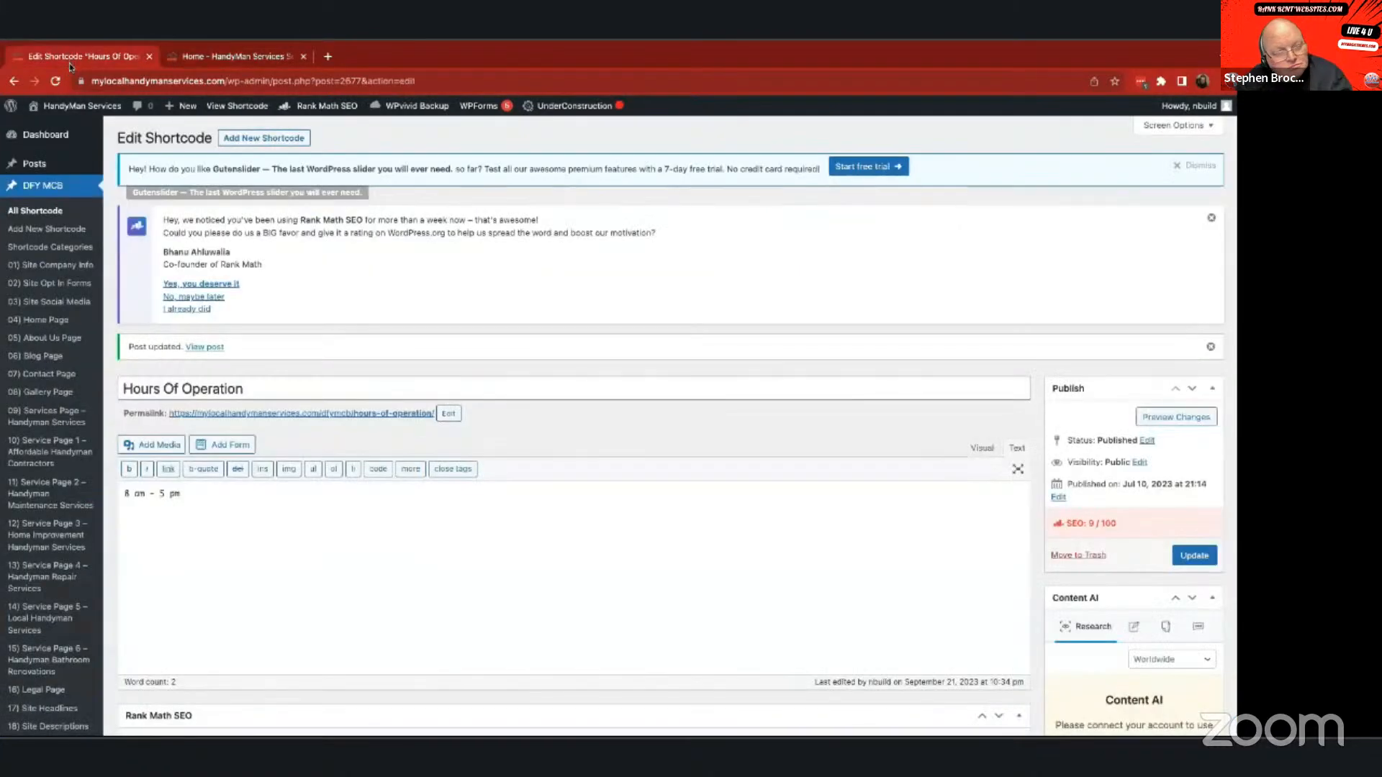
{"action": "left_click", "coordinate": [45, 232]}
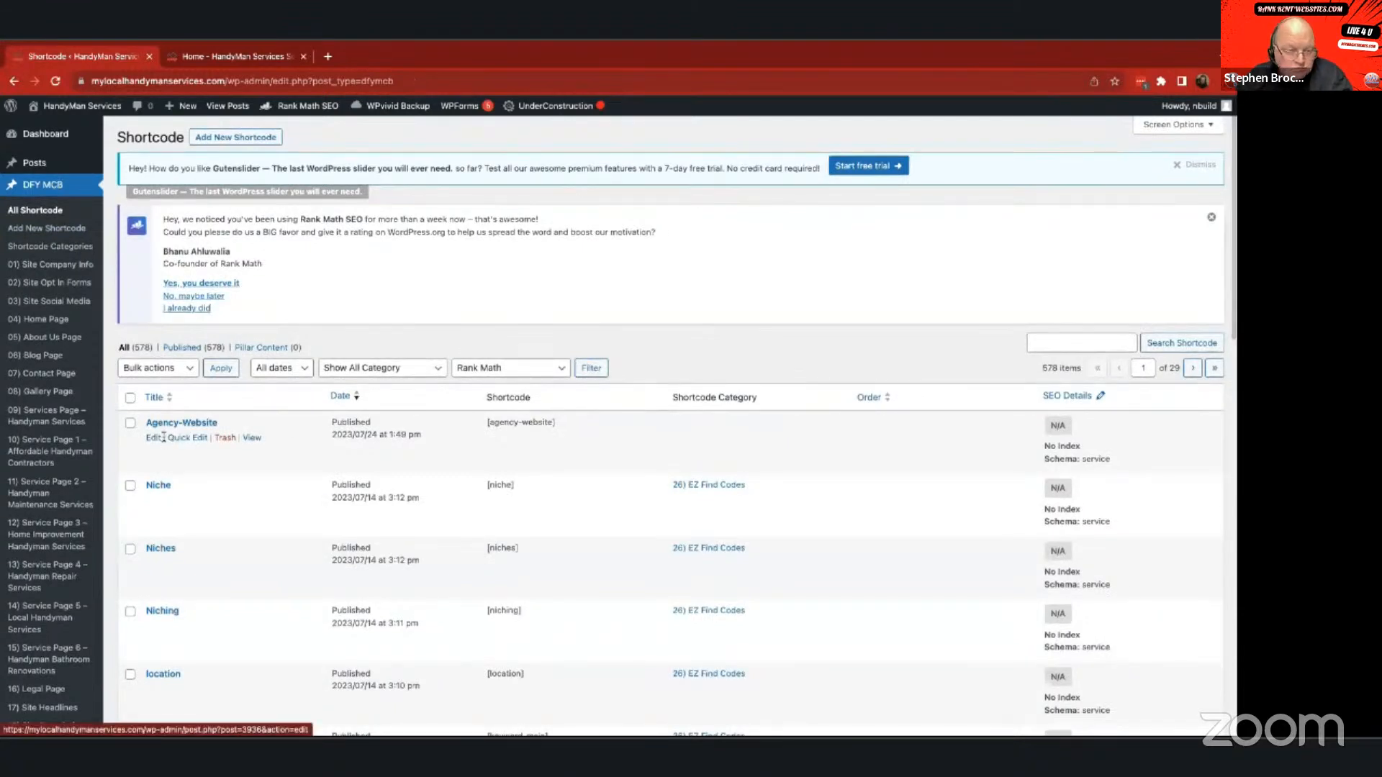
{"action": "left_click", "coordinate": [154, 439]}
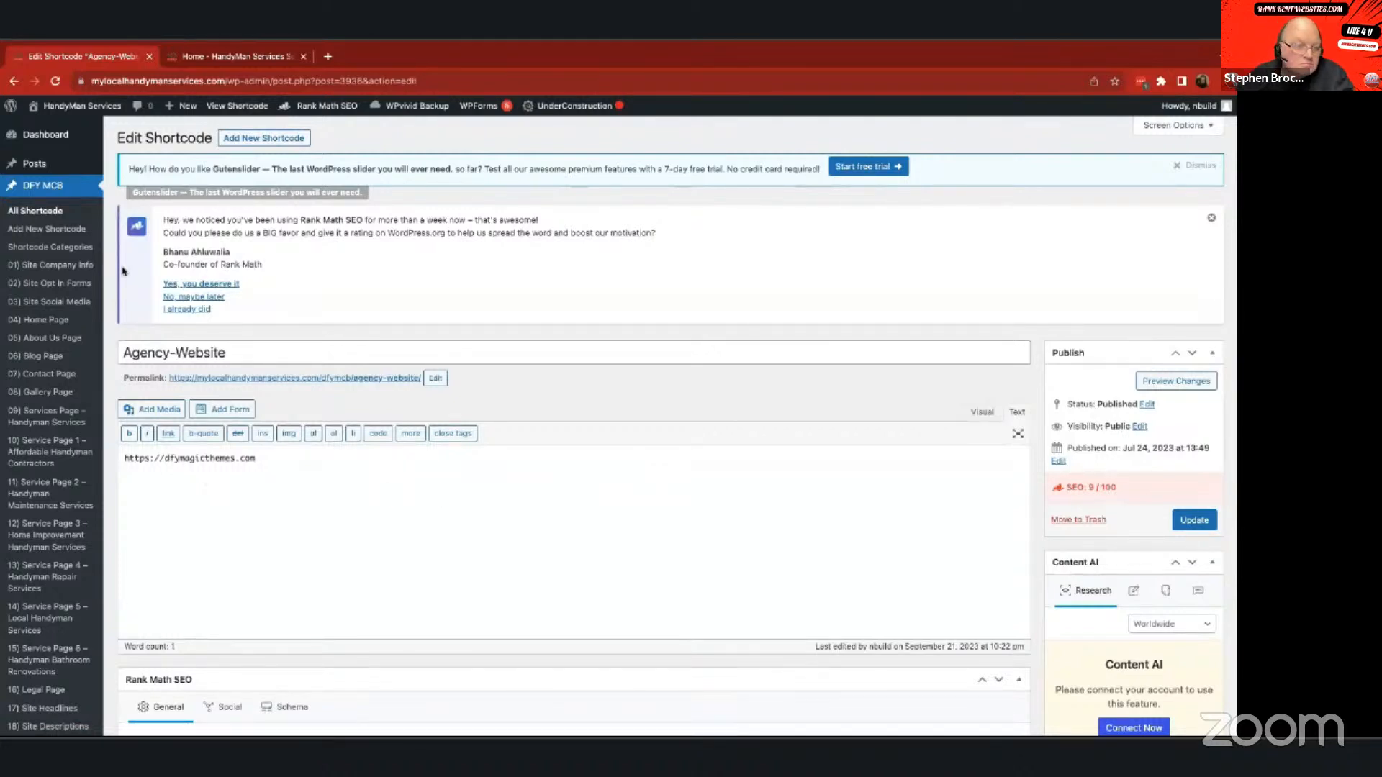
Step: Open the location shortcode from the full shortcode list for editing
{"action": "left_click", "coordinate": [46, 229]}
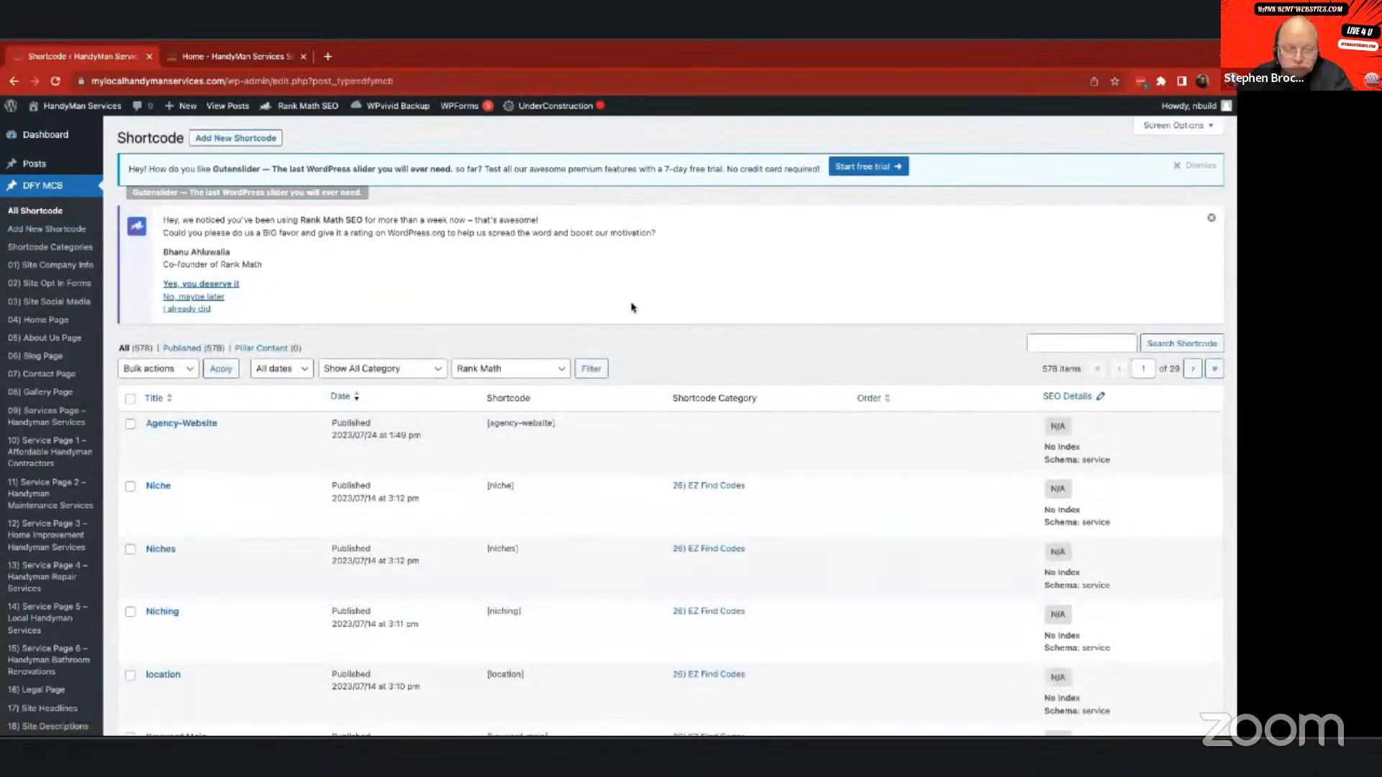
{"action": "left_click", "coordinate": [1063, 343]}
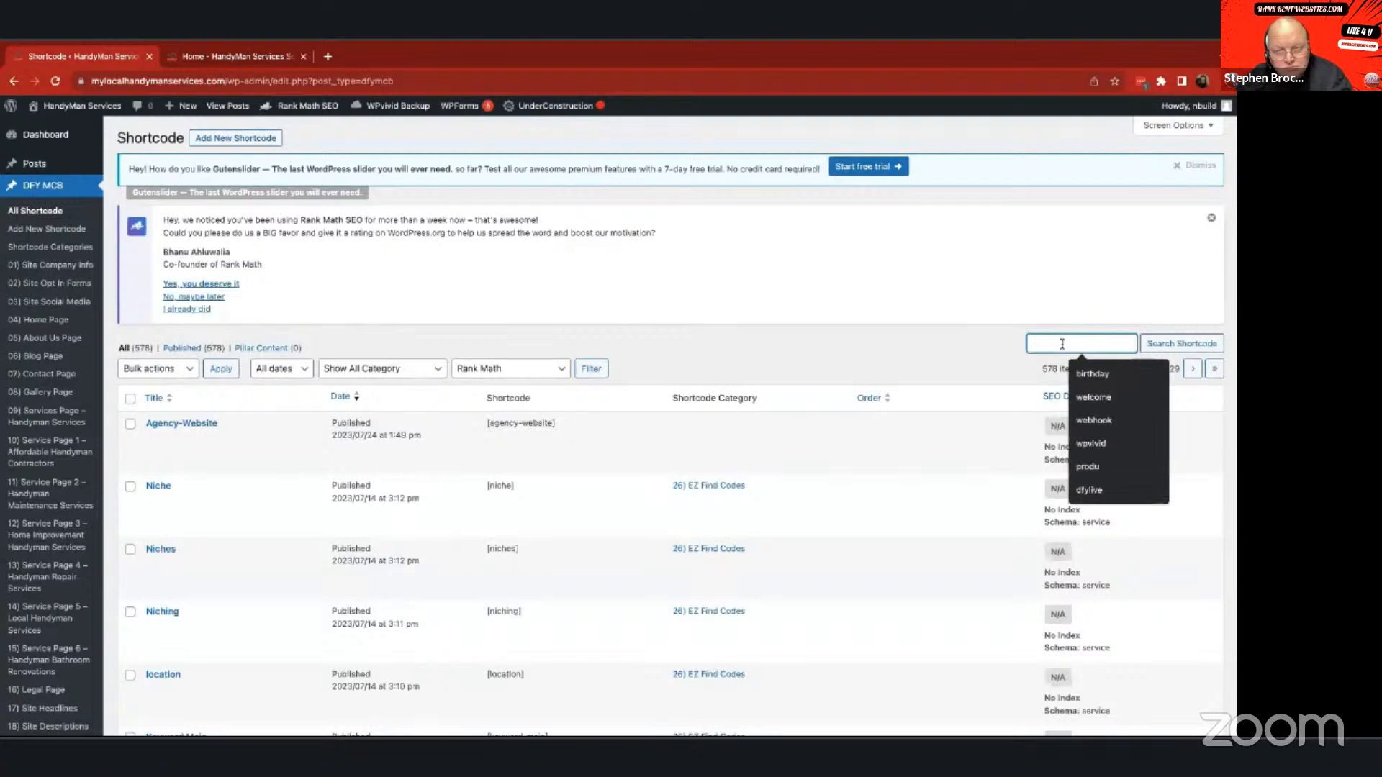
{"action": "type", "text": "location"}
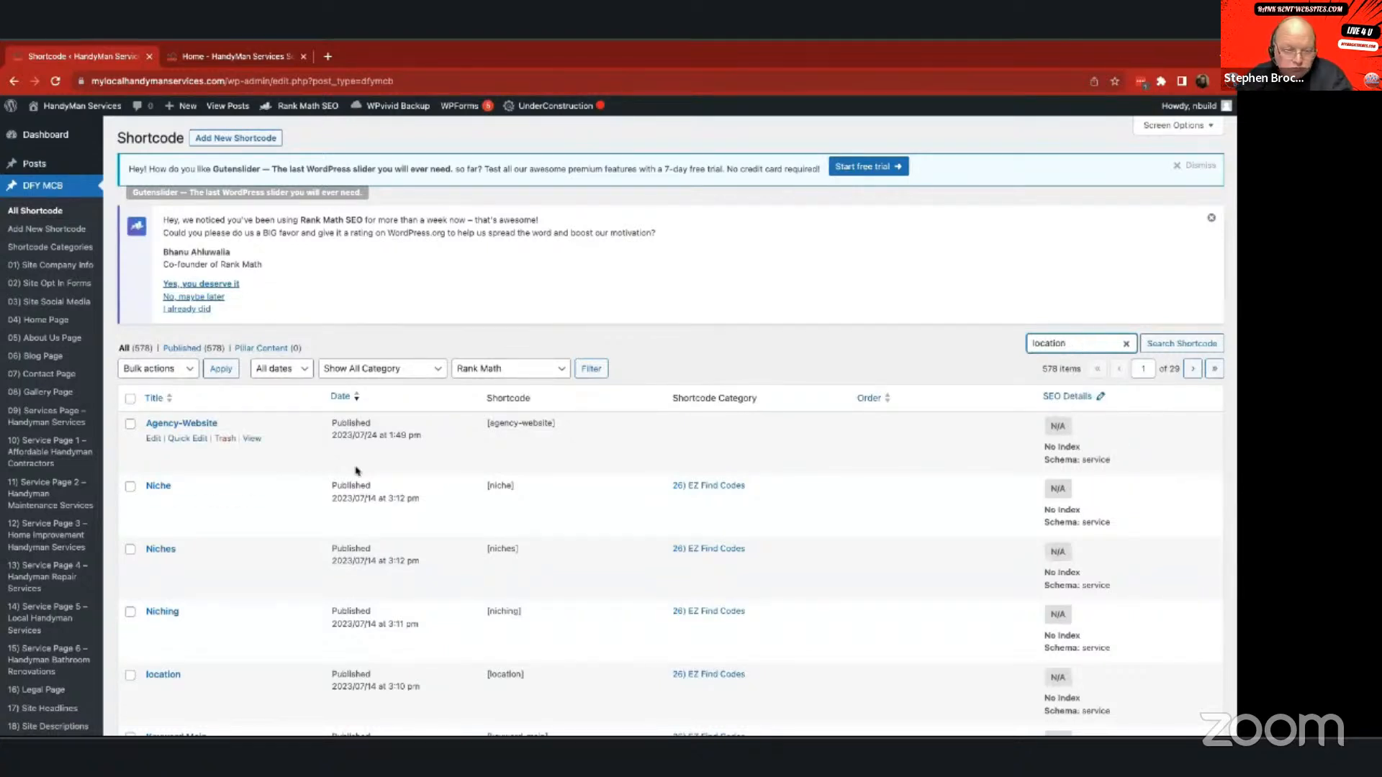
{"action": "scroll", "coordinate": [187, 683], "scroll_direction": "down", "scroll_amount": 4}
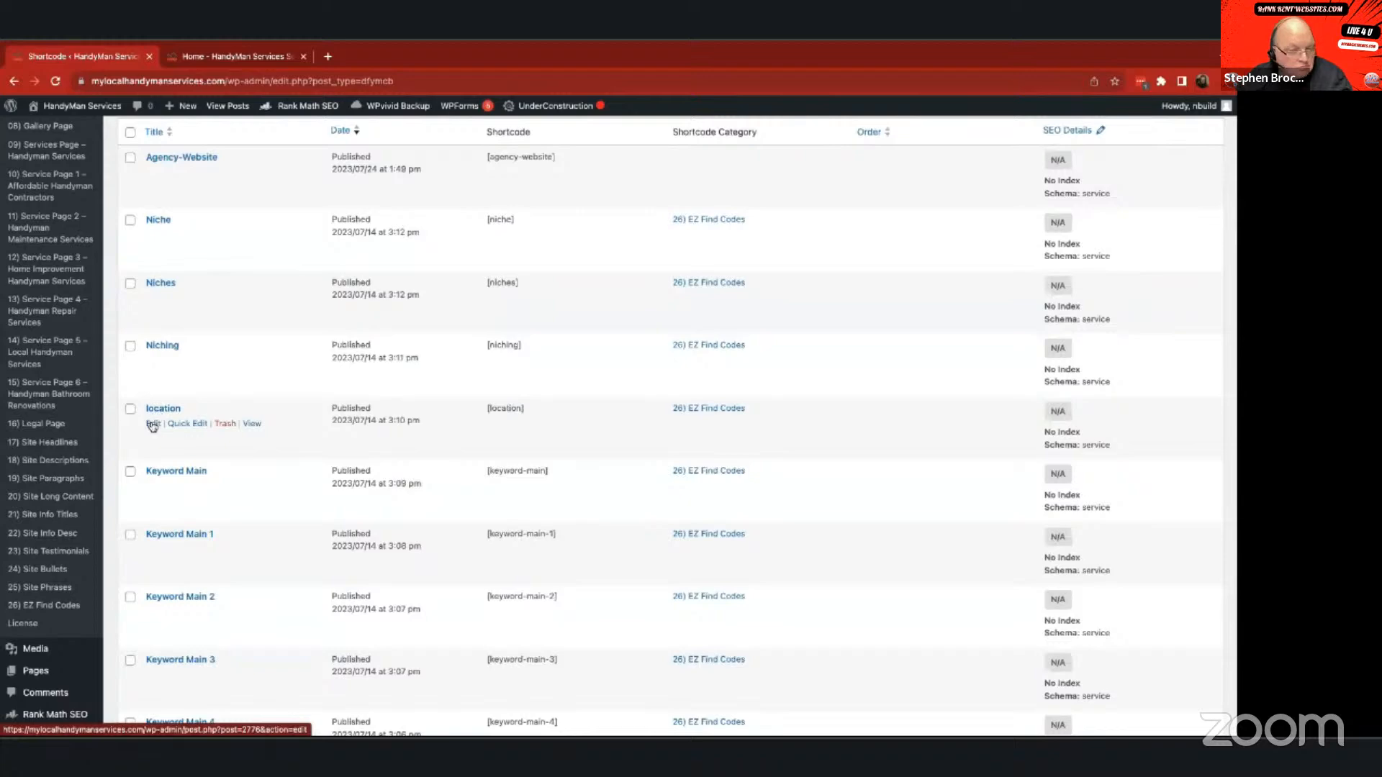
{"action": "left_click", "coordinate": [154, 424]}
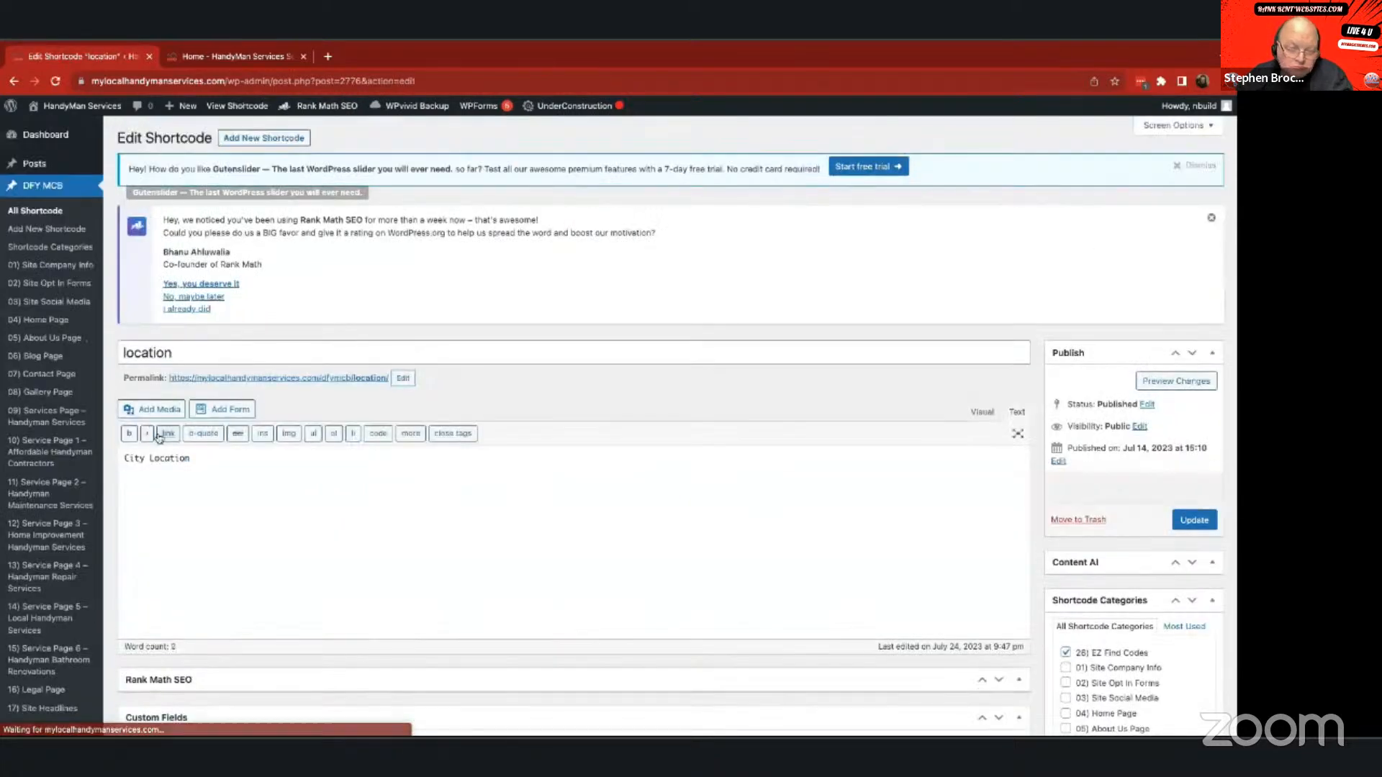
Step: Check the home page's headline and contact form for the City Location placeholder
{"action": "left_click", "coordinate": [216, 56]}
{"action": "scroll", "coordinate": [675, 298], "scroll_direction": "up", "scroll_amount": 10}
{"action": "scroll", "coordinate": [675, 298], "scroll_direction": "up", "scroll_amount": 15}
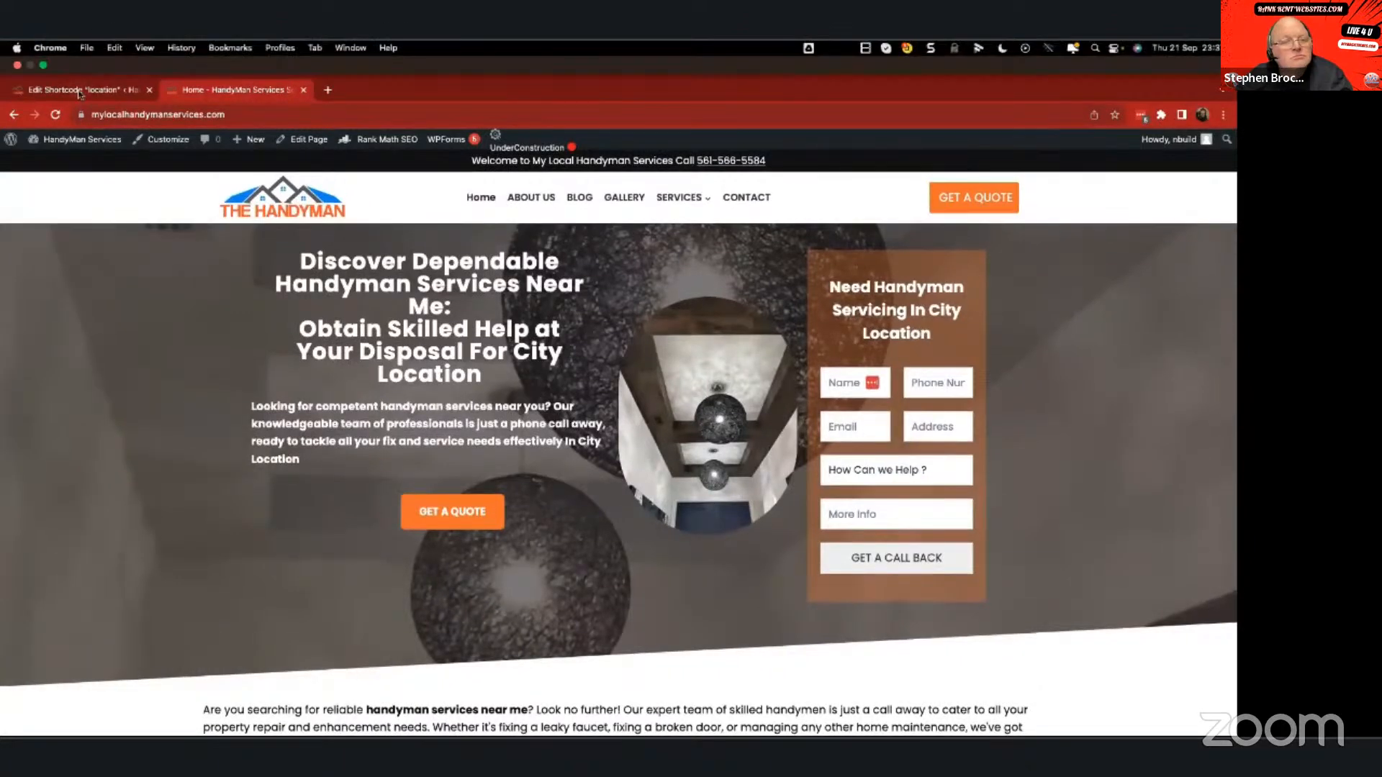
Step: Replace the City Location placeholder in the location shortcode with "Wellington" and update it
{"action": "left_click", "coordinate": [81, 56]}
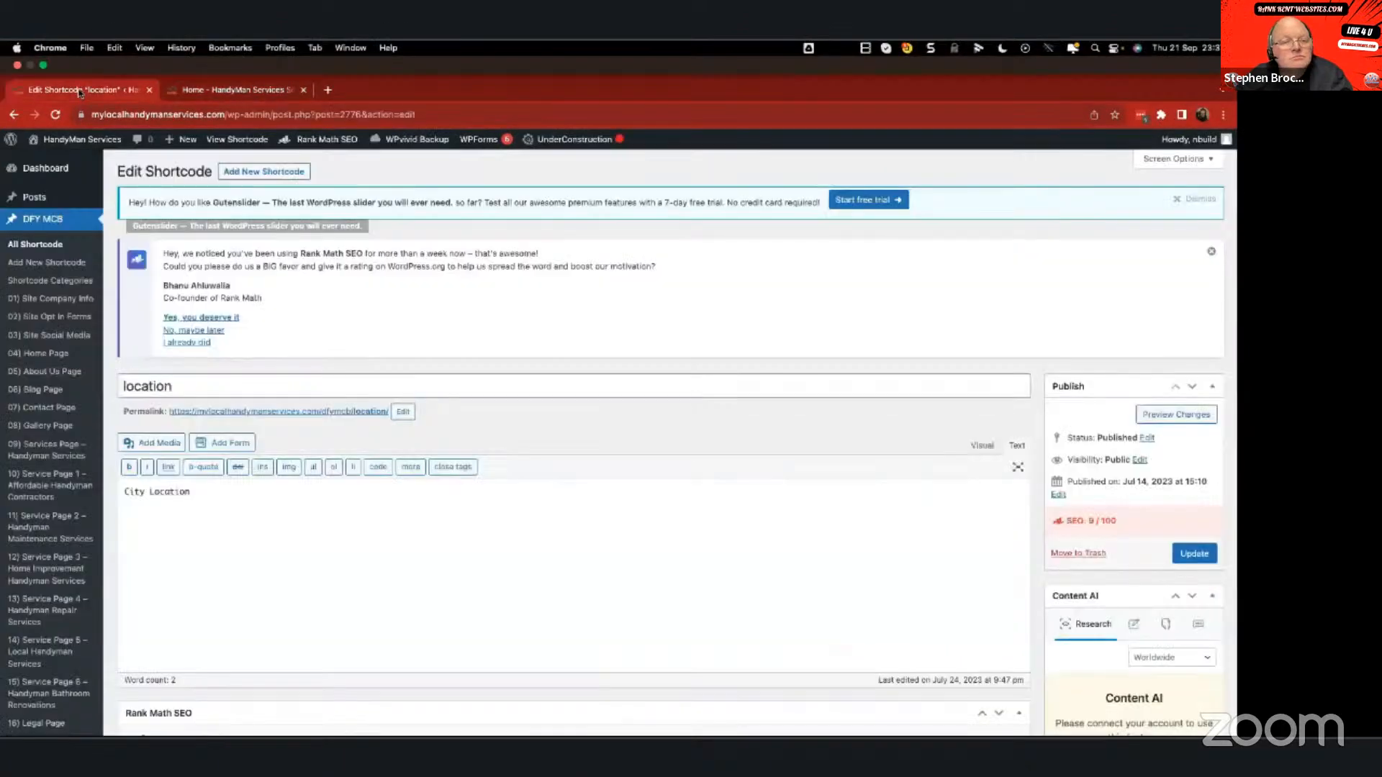
{"action": "scroll", "coordinate": [194, 462], "scroll_direction": "down", "scroll_amount": 1}
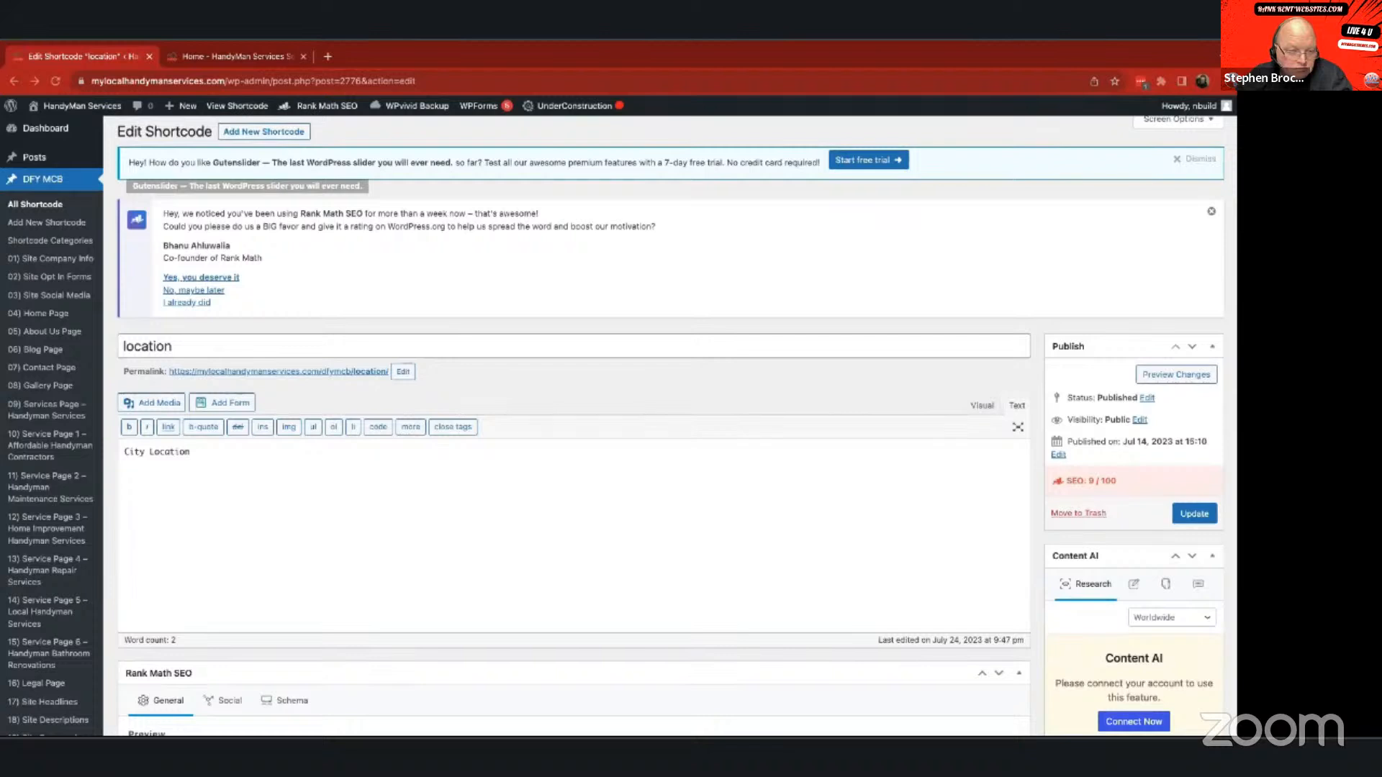
{"action": "left_click_drag", "start_coordinate": [229, 451], "coordinate": [121, 452]}
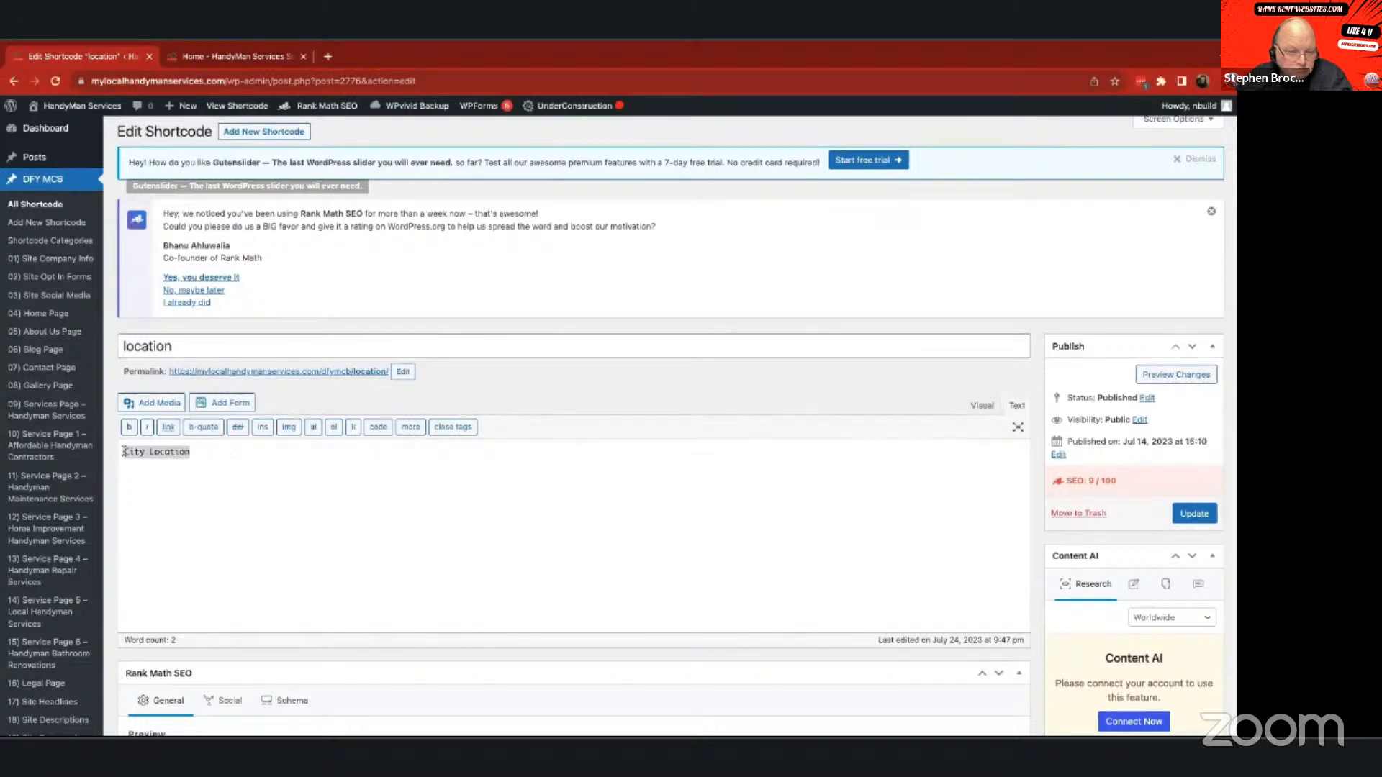
{"action": "right_click", "coordinate": [163, 451]}
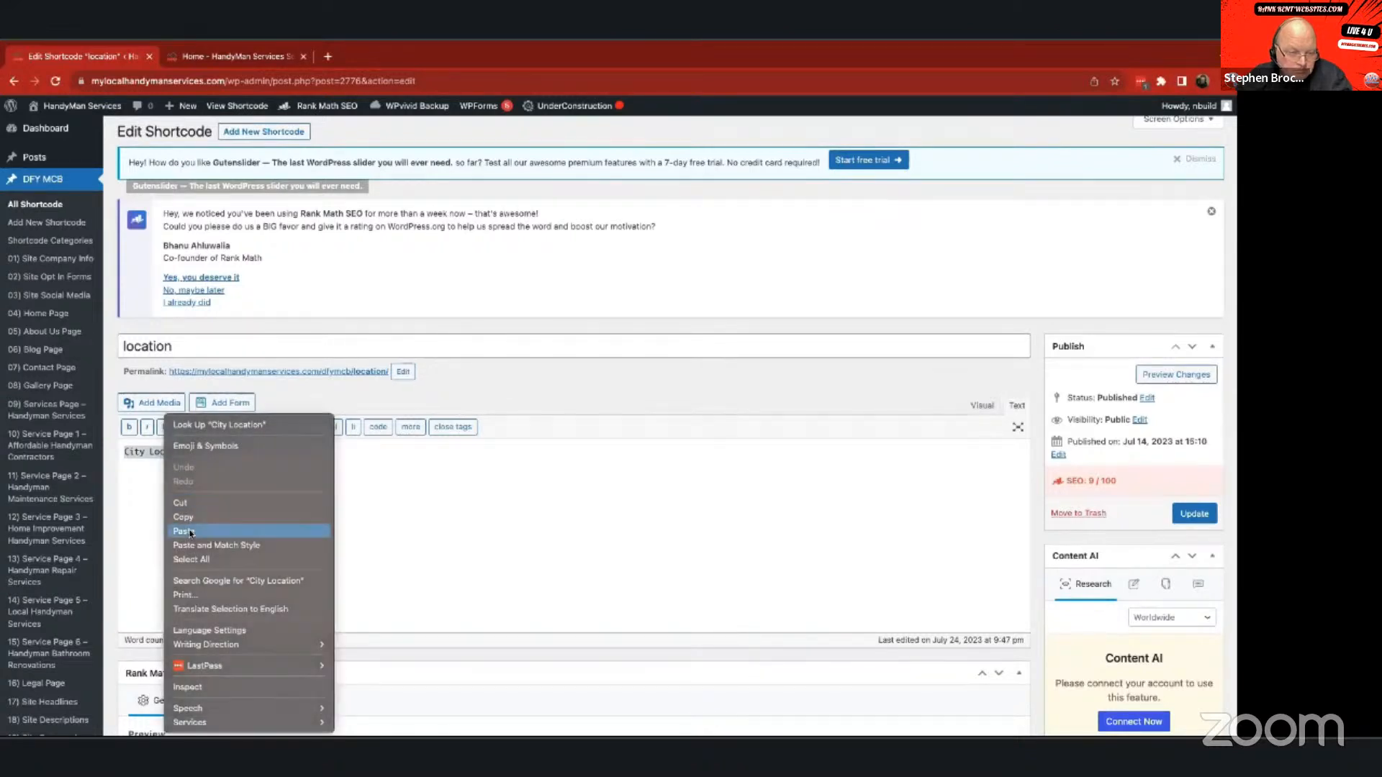
{"action": "left_click", "coordinate": [216, 531]}
{"action": "left_click", "coordinate": [1194, 513]}
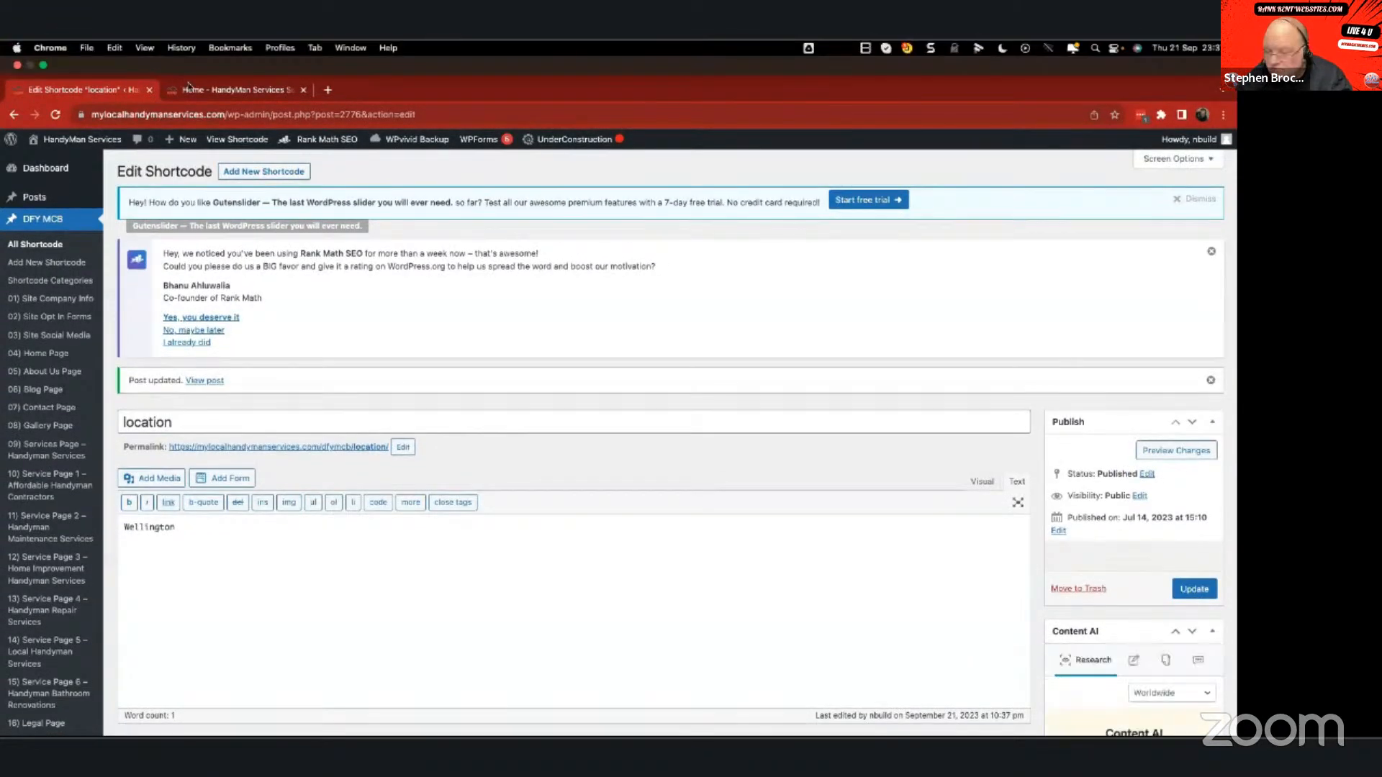
Step: Reload the site's home page and check the location text from the headline through the testimonials to the footer contact details
{"action": "left_click", "coordinate": [196, 86]}
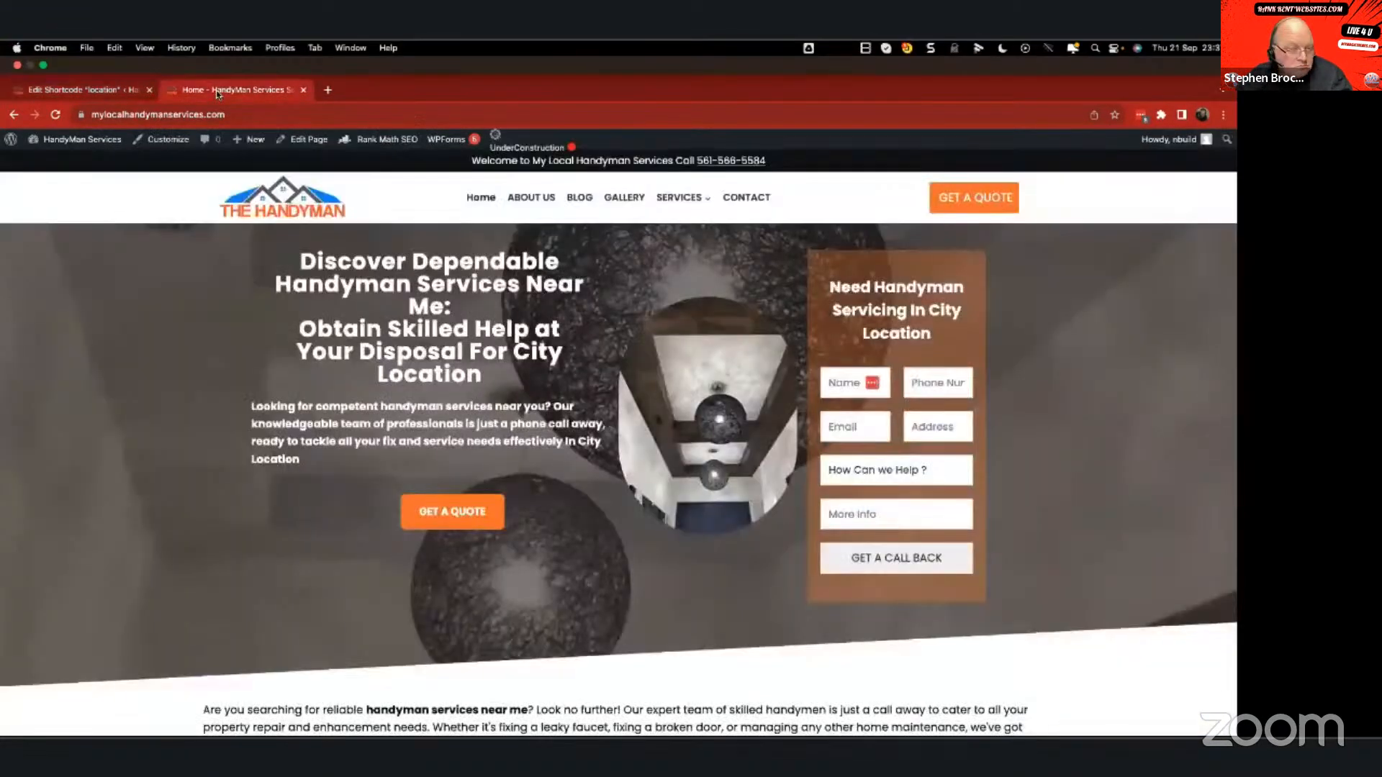
{"action": "key", "text": "super+r"}
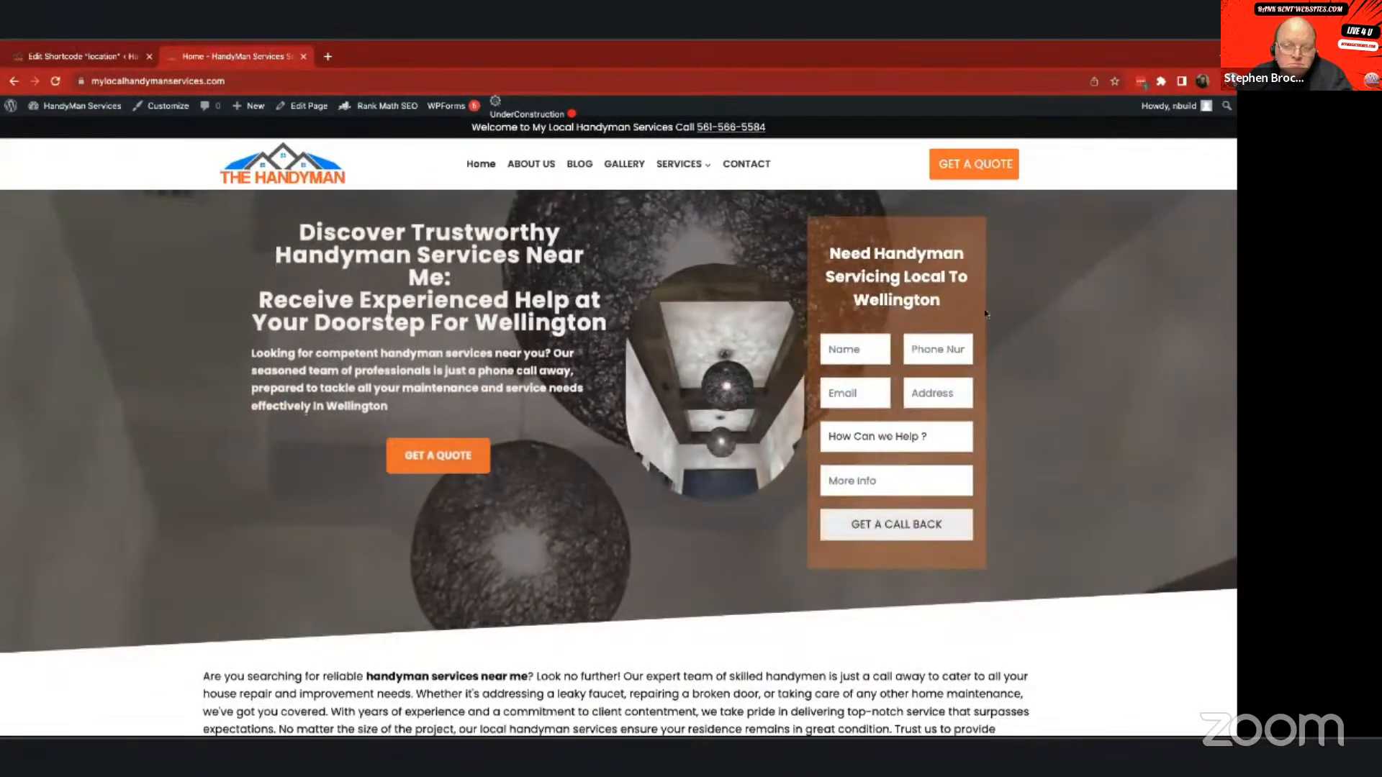
{"action": "scroll", "coordinate": [961, 303], "scroll_direction": "down", "scroll_amount": 10}
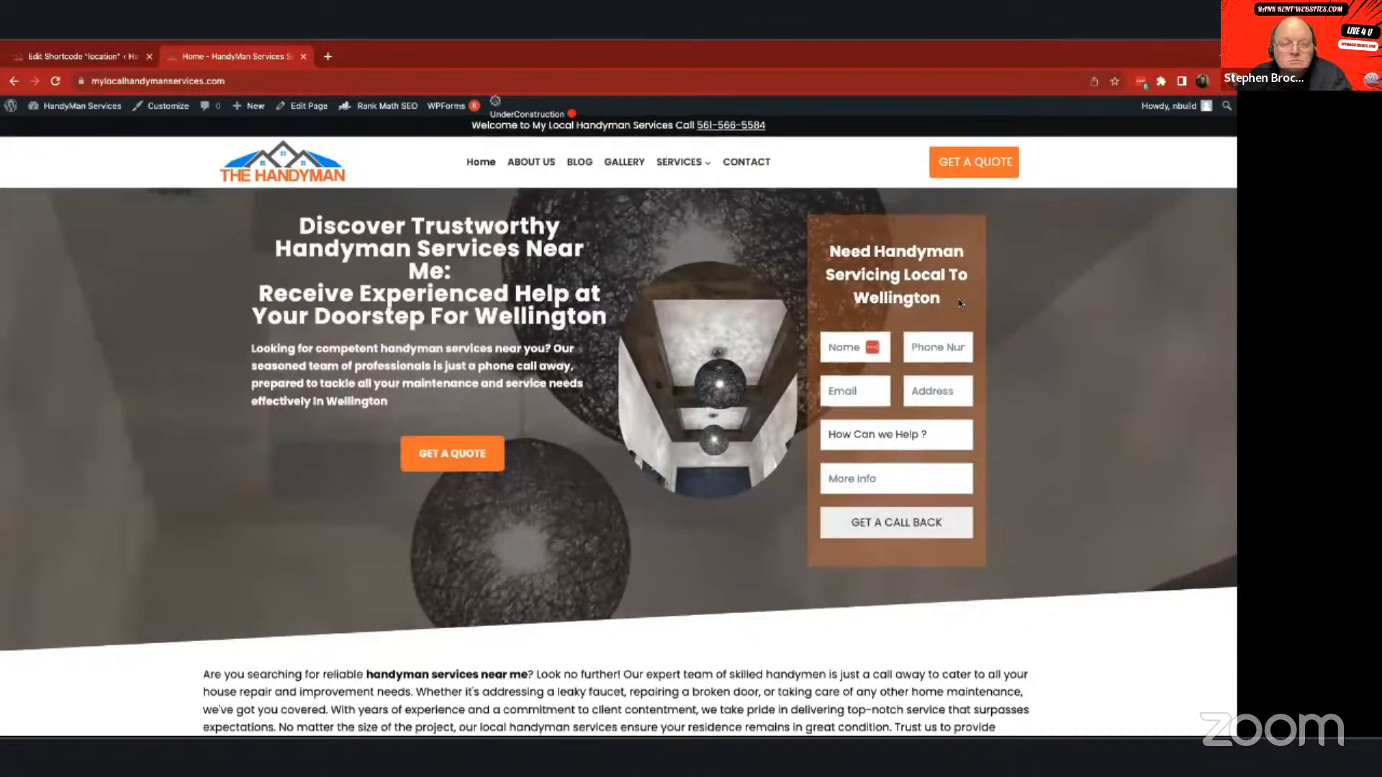
{"action": "scroll", "coordinate": [951, 303], "scroll_direction": "down", "scroll_amount": 15}
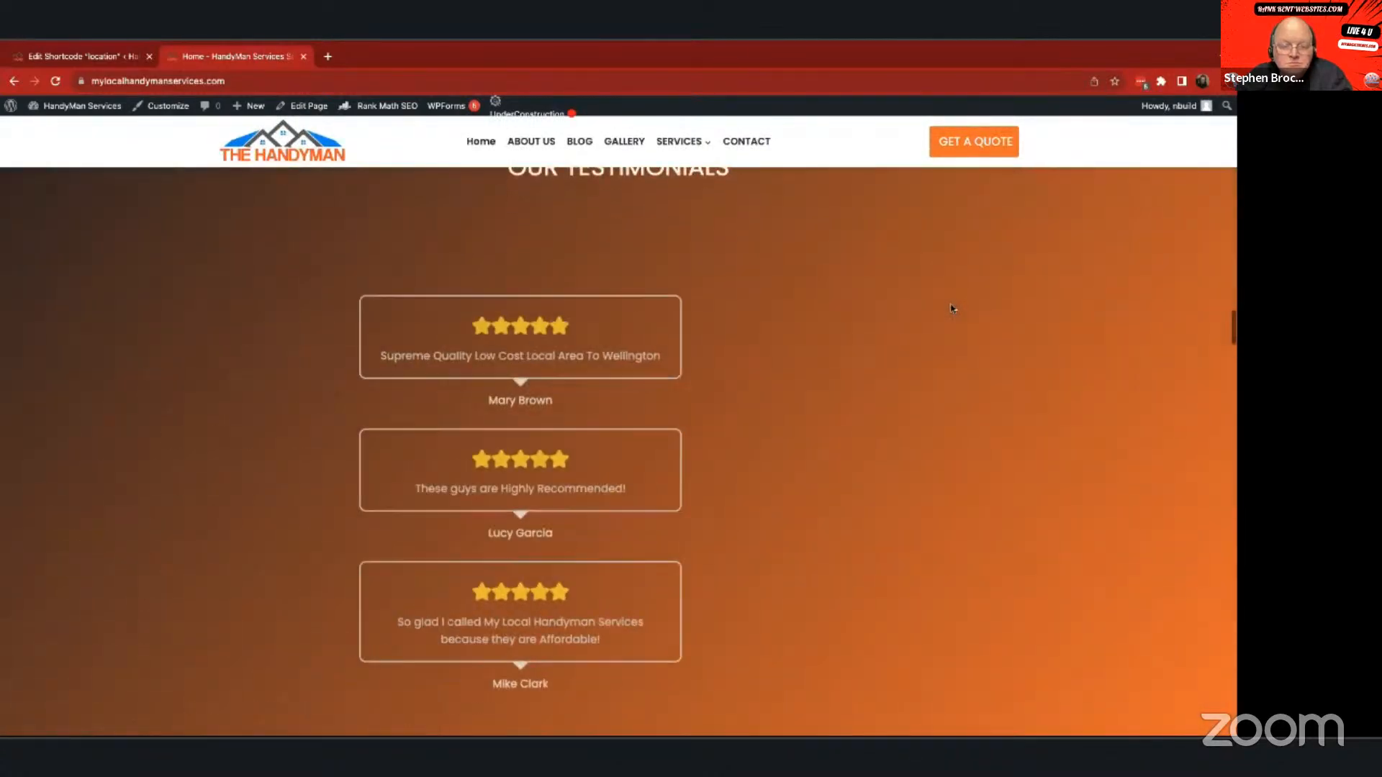
{"action": "scroll", "coordinate": [954, 305], "scroll_direction": "down", "scroll_amount": 15}
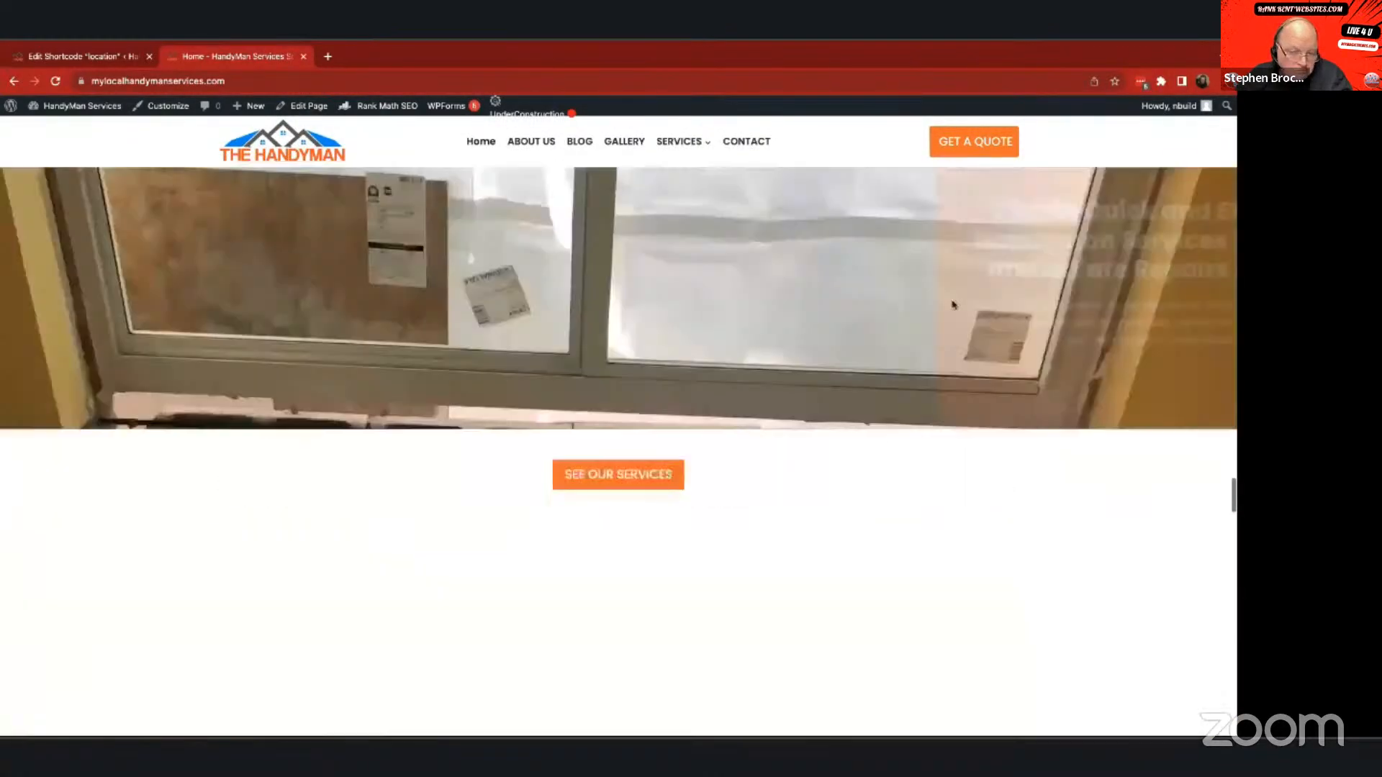
{"action": "scroll", "coordinate": [957, 303], "scroll_direction": "down", "scroll_amount": 10}
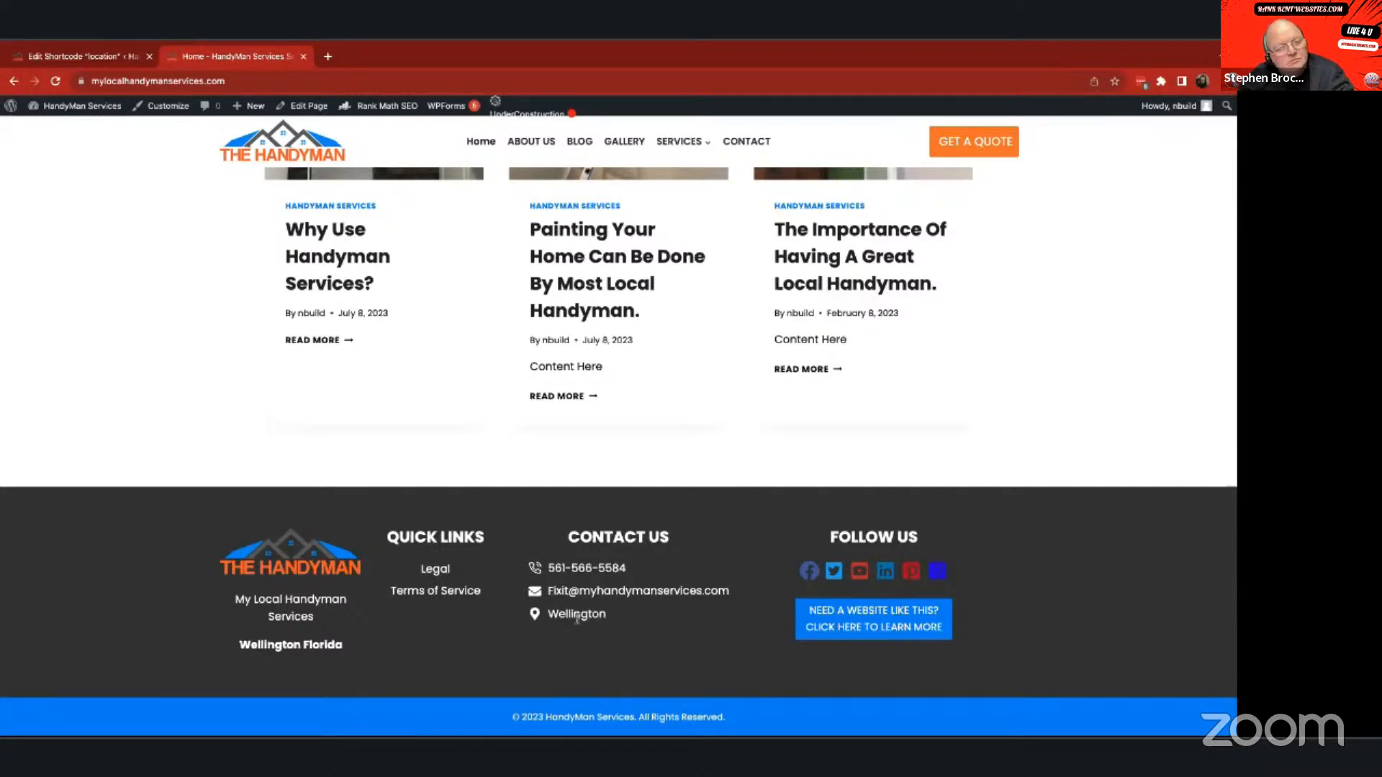
{"action": "scroll", "coordinate": [617, 484], "scroll_direction": "up", "scroll_amount": 15}
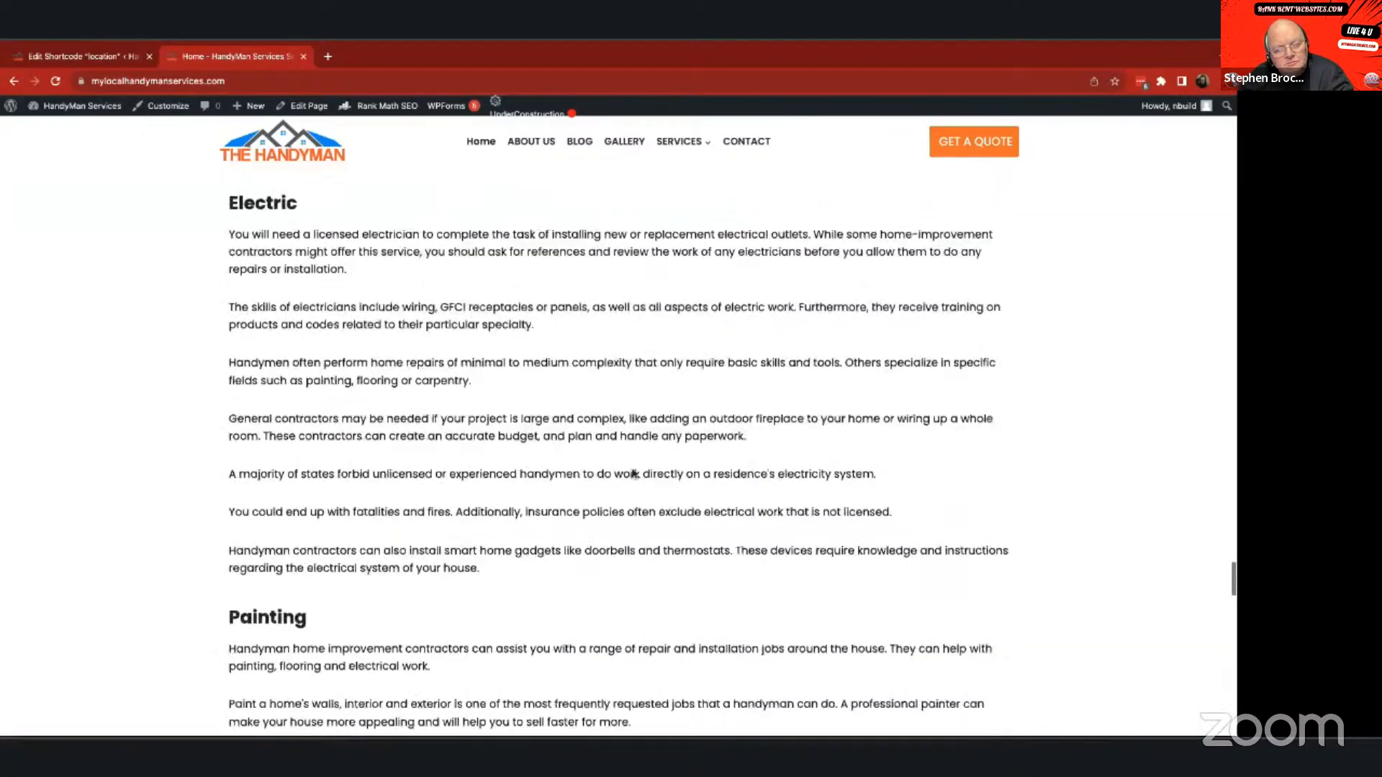
{"action": "scroll", "coordinate": [636, 474], "scroll_direction": "up", "scroll_amount": 20}
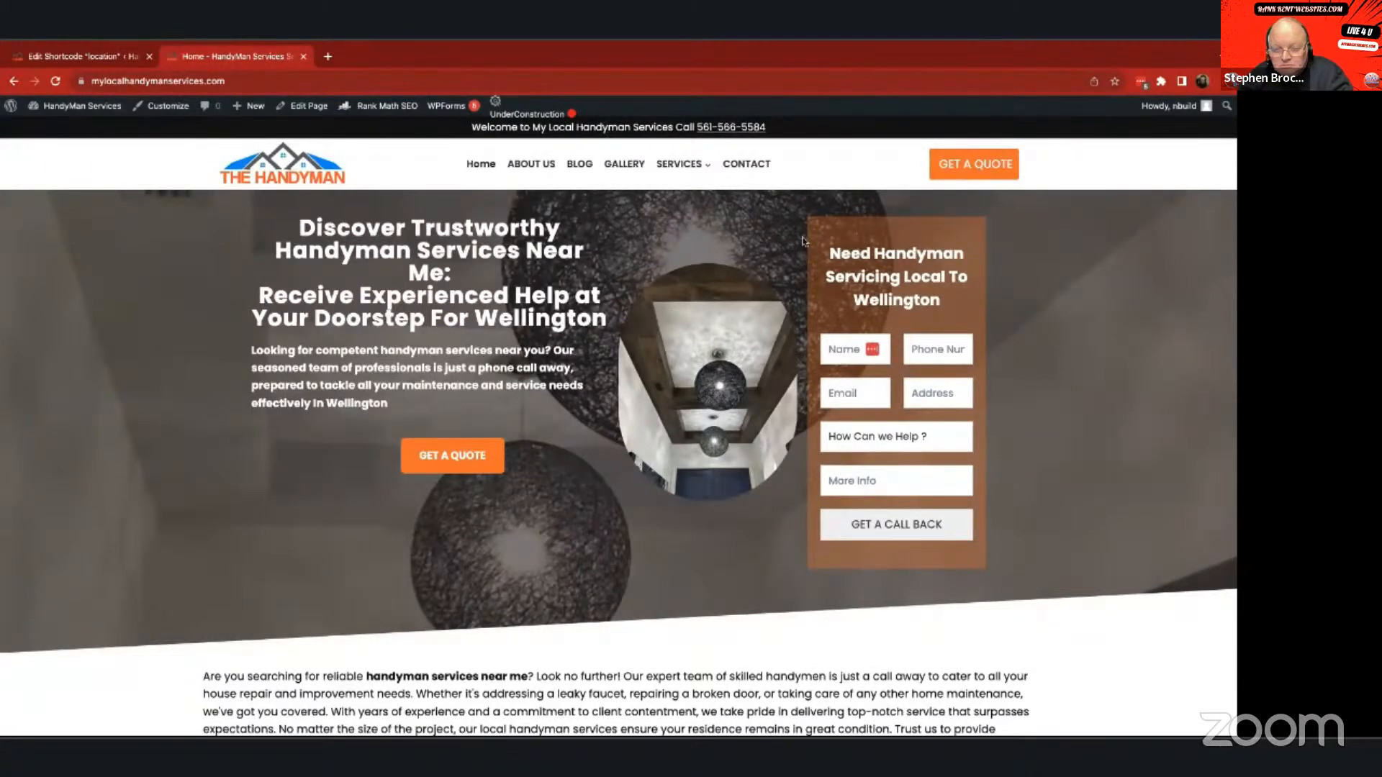
Step: Review the home page's service sections, long article content and blog posts down to the footer, and return to its headline
{"action": "scroll", "coordinate": [805, 242], "scroll_direction": "down", "scroll_amount": 1}
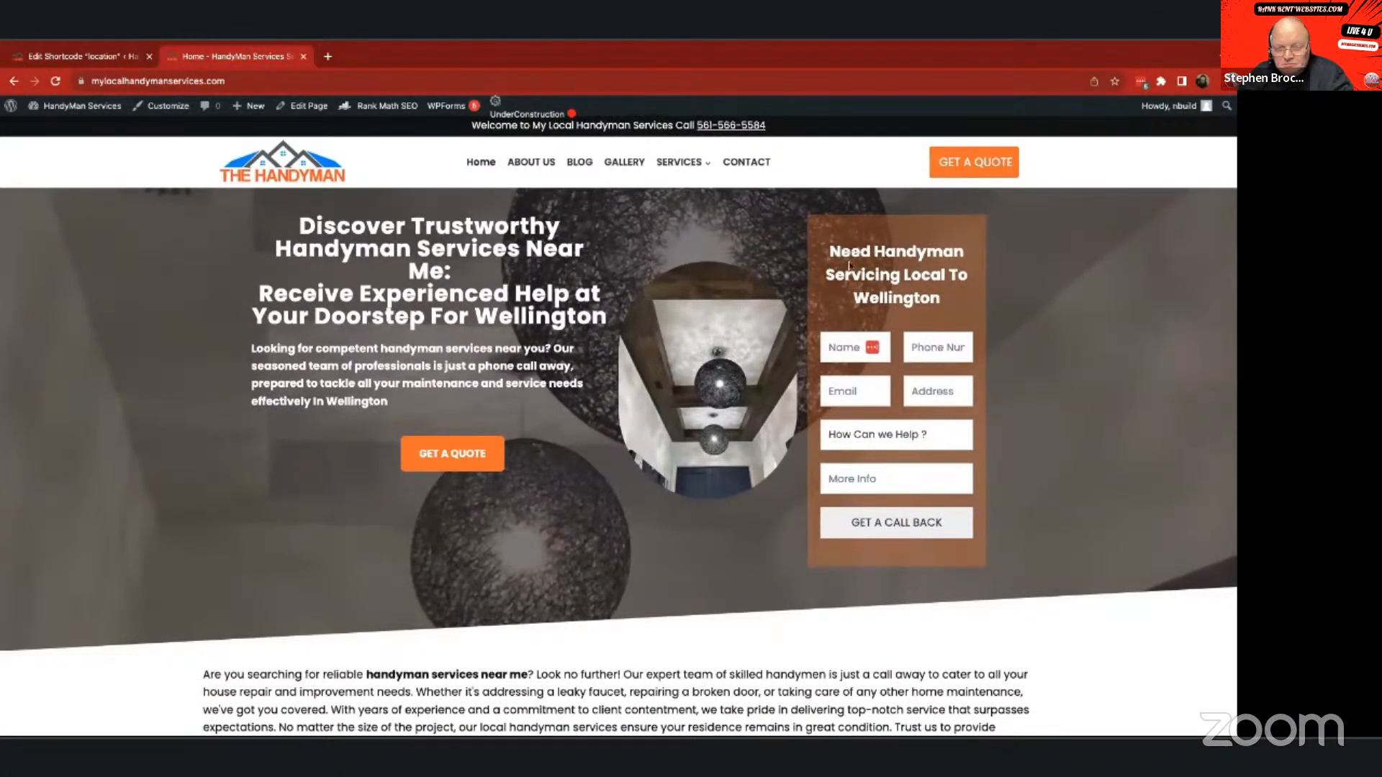
{"action": "scroll", "coordinate": [619, 416], "scroll_direction": "down", "scroll_amount": 15}
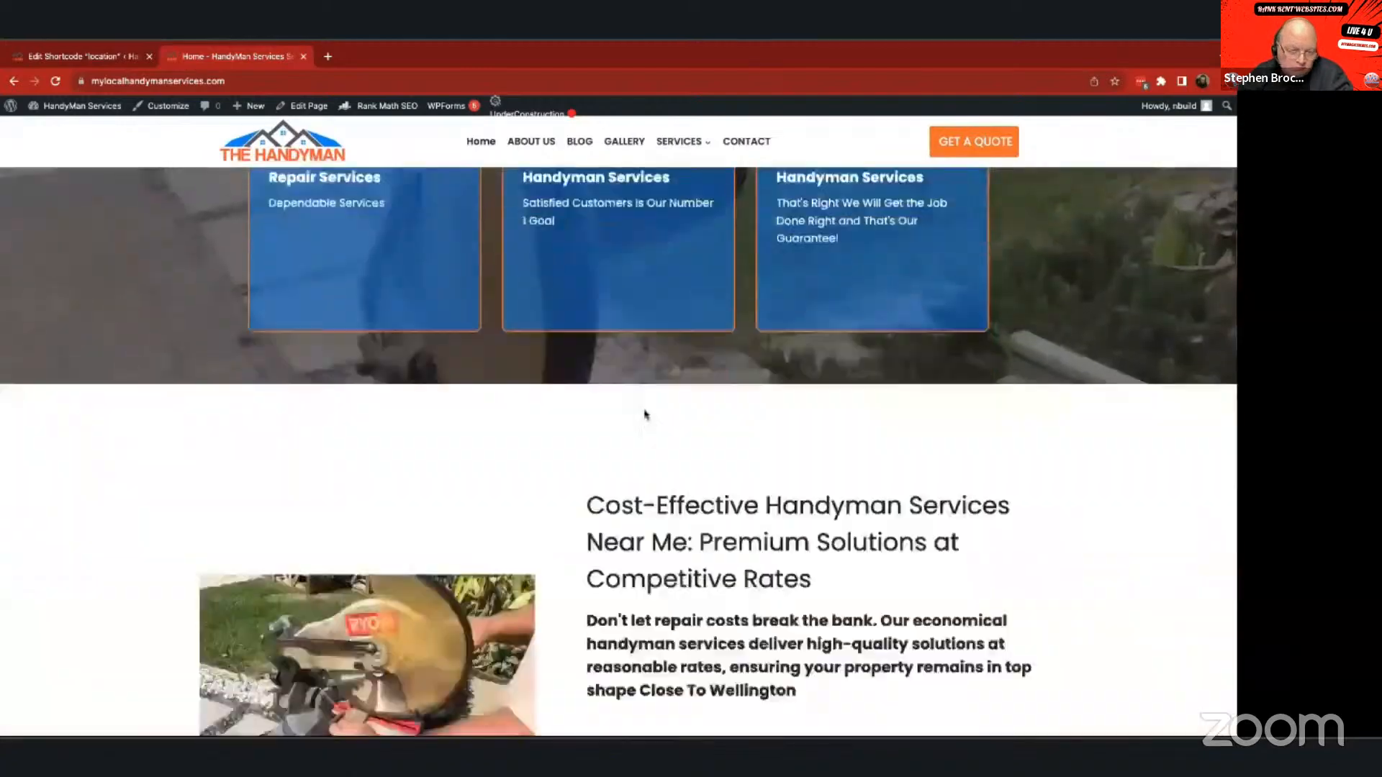
{"action": "scroll", "coordinate": [650, 414], "scroll_direction": "down", "scroll_amount": 20}
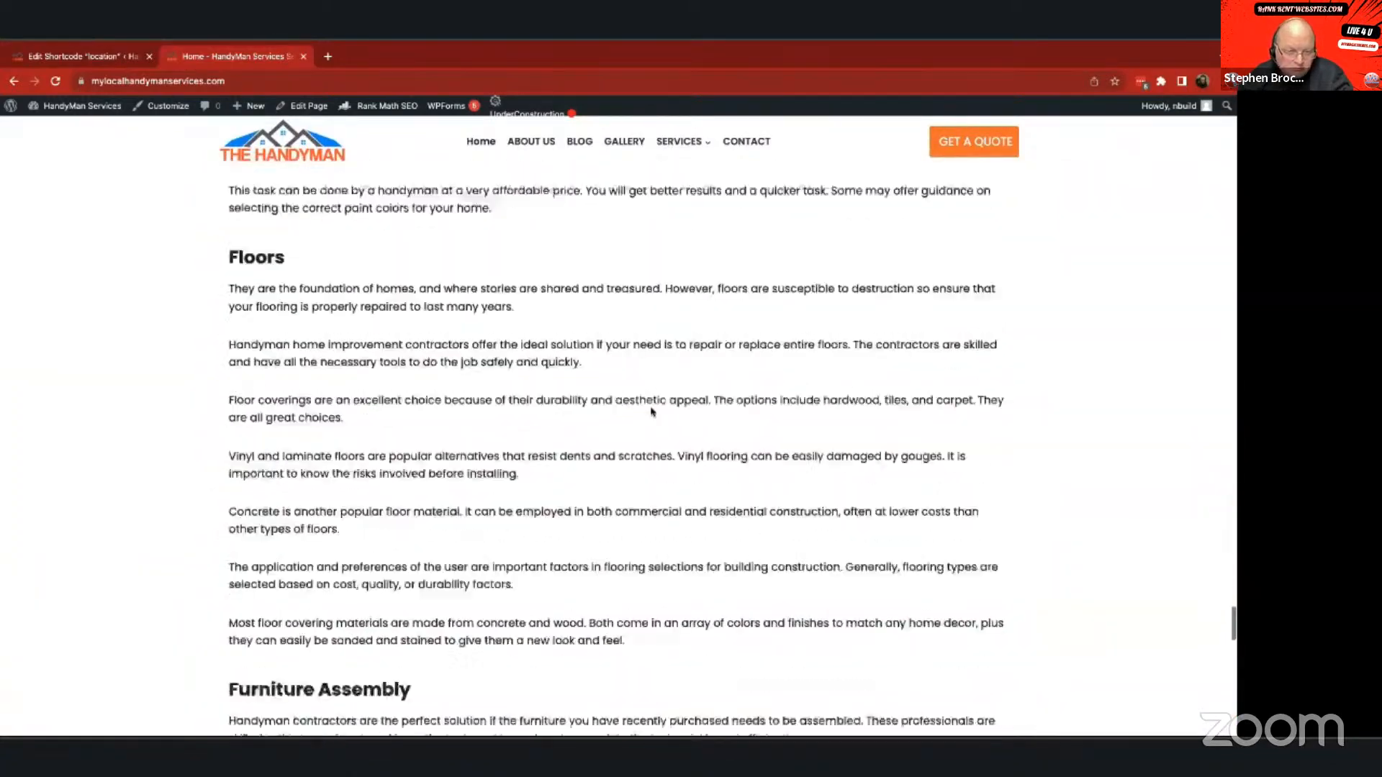
{"action": "scroll", "coordinate": [653, 410], "scroll_direction": "down", "scroll_amount": 10}
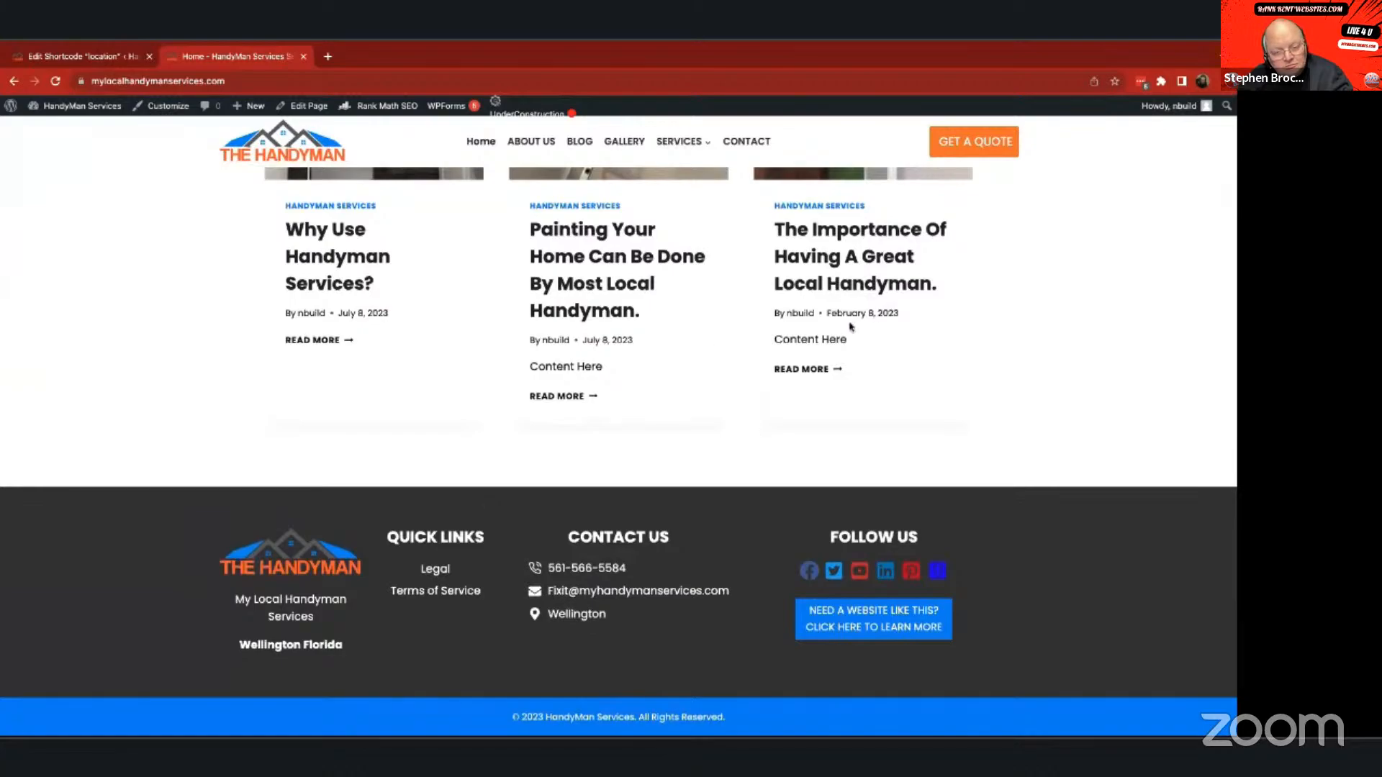
{"action": "scroll", "coordinate": [850, 328], "scroll_direction": "up", "scroll_amount": 20}
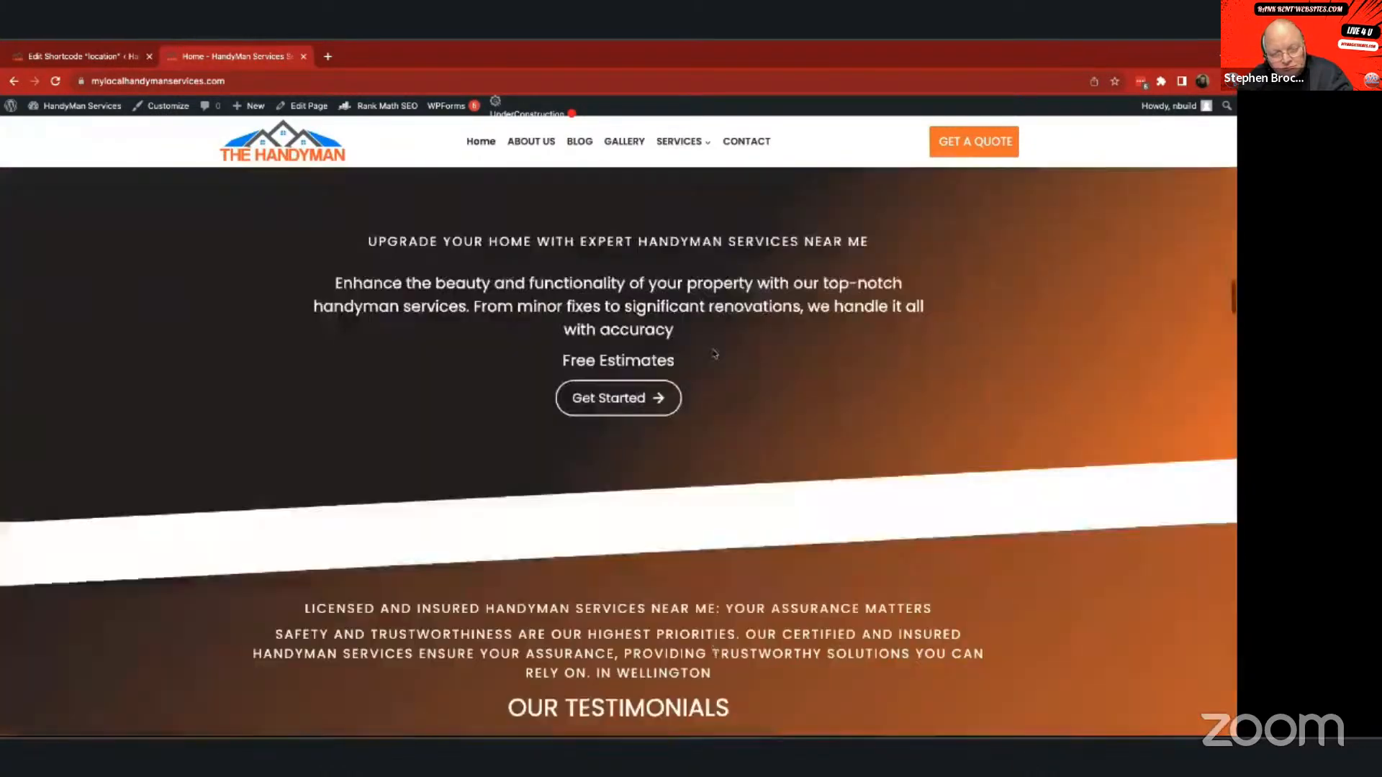
{"action": "scroll", "coordinate": [720, 345], "scroll_direction": "up", "scroll_amount": 15}
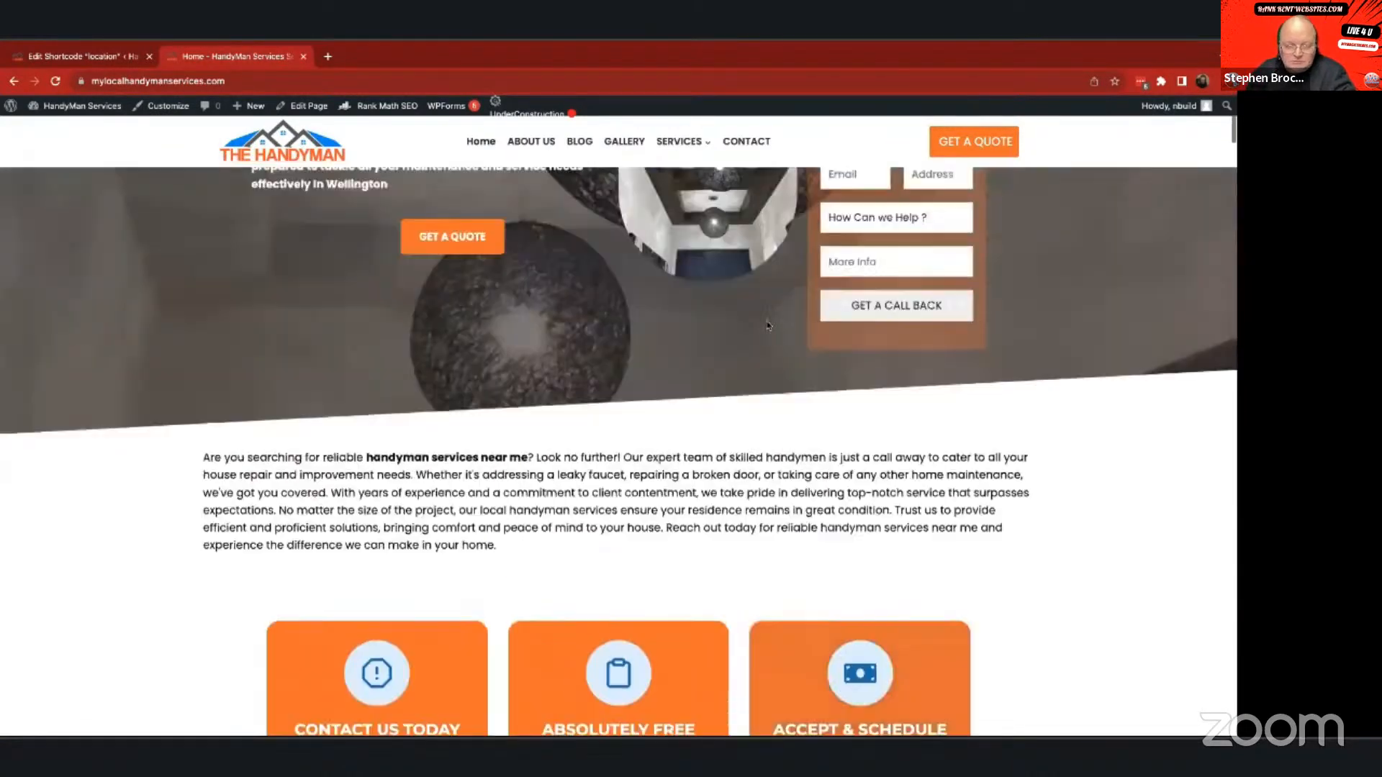
{"action": "scroll", "coordinate": [767, 326], "scroll_direction": "up", "scroll_amount": 4}
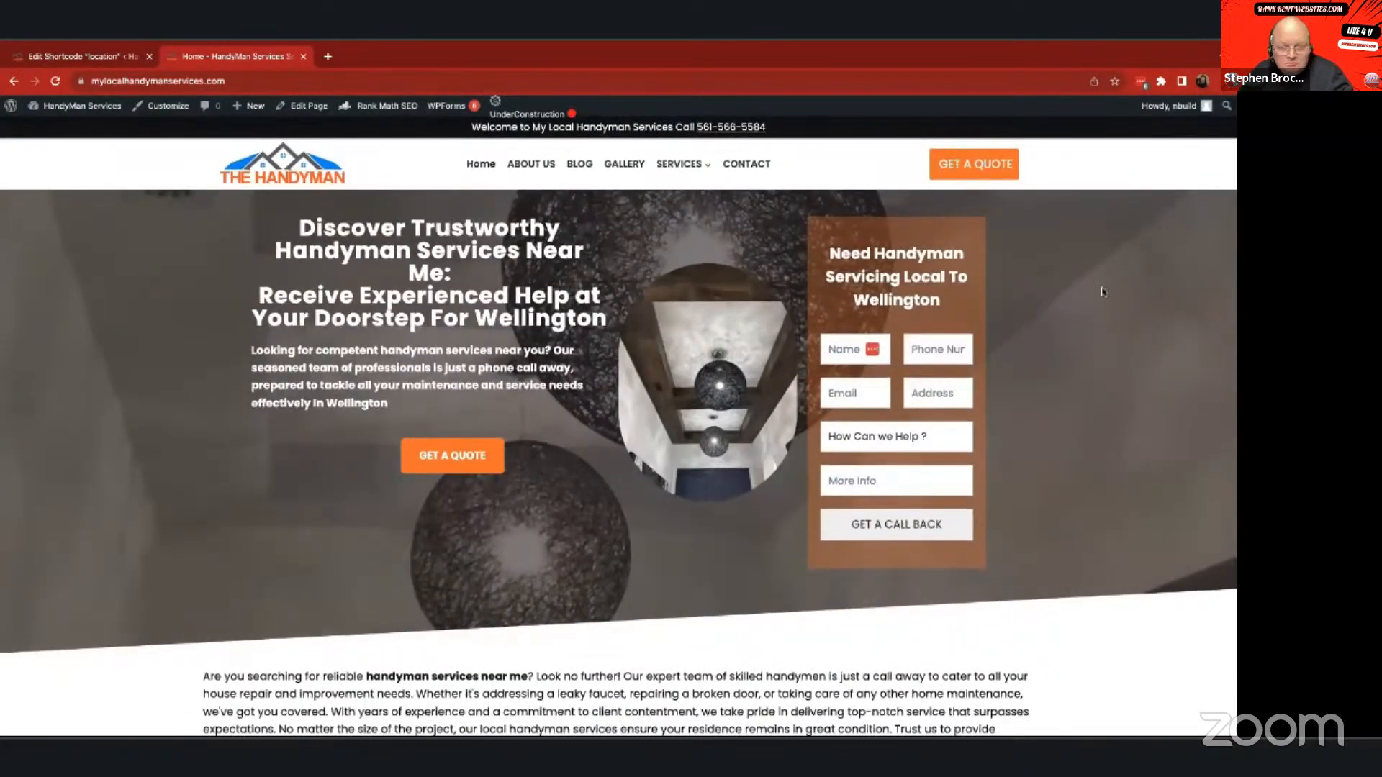